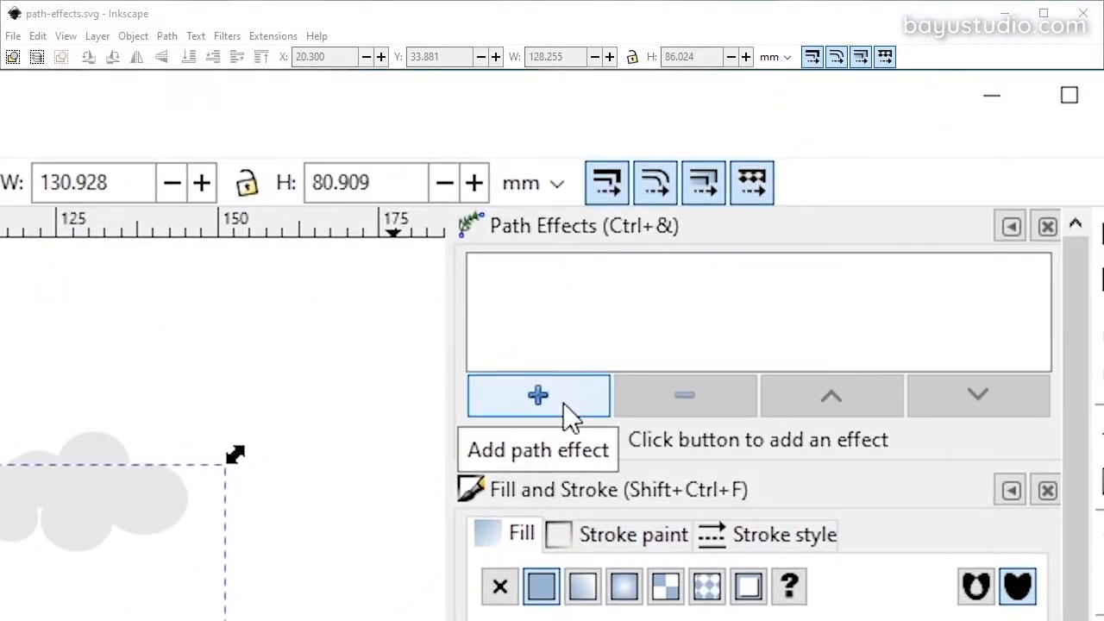
# - Open the list of live path effects for the pink dinosaur's body and browse the available effects
pyautogui.click(565, 403)
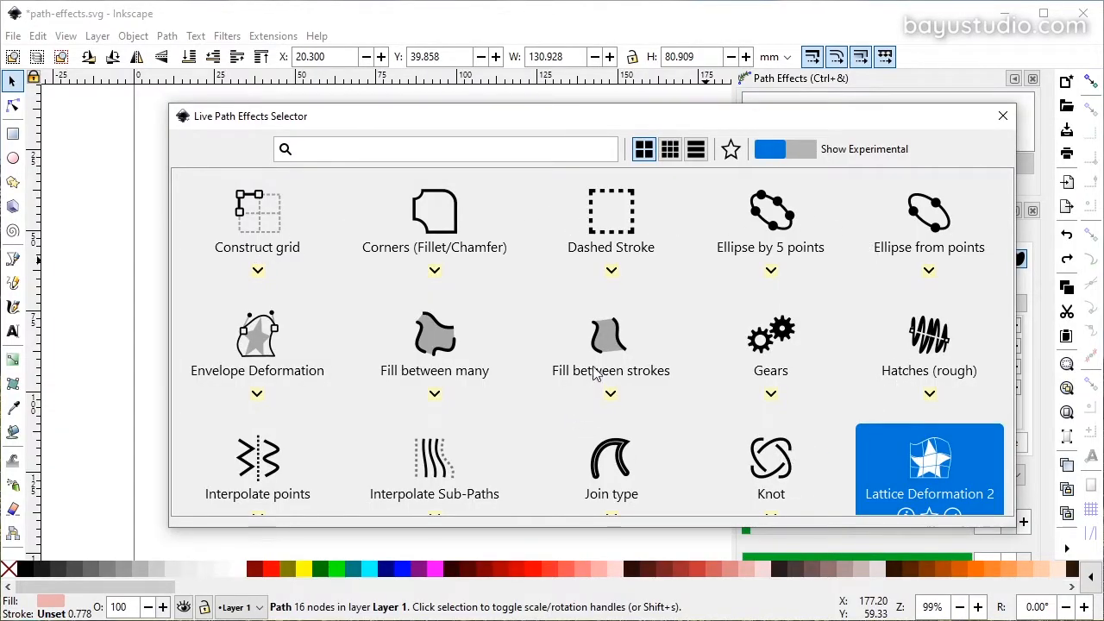
pyautogui.scroll(-6, 594, 372)
pyautogui.scroll(8, 592, 370)
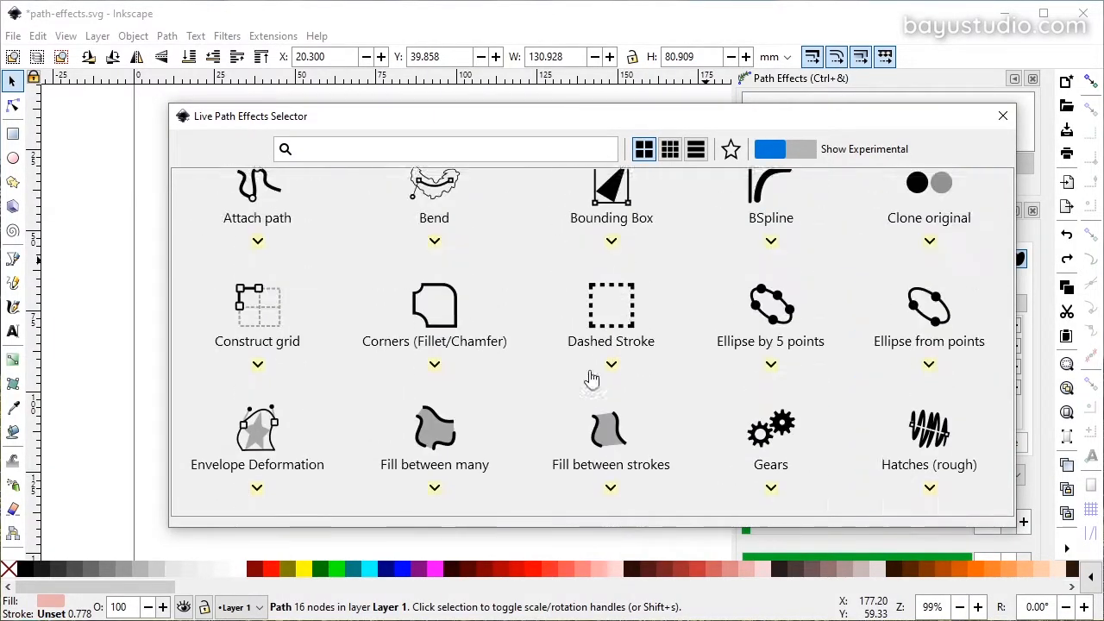
pyautogui.scroll(1, 591, 379)
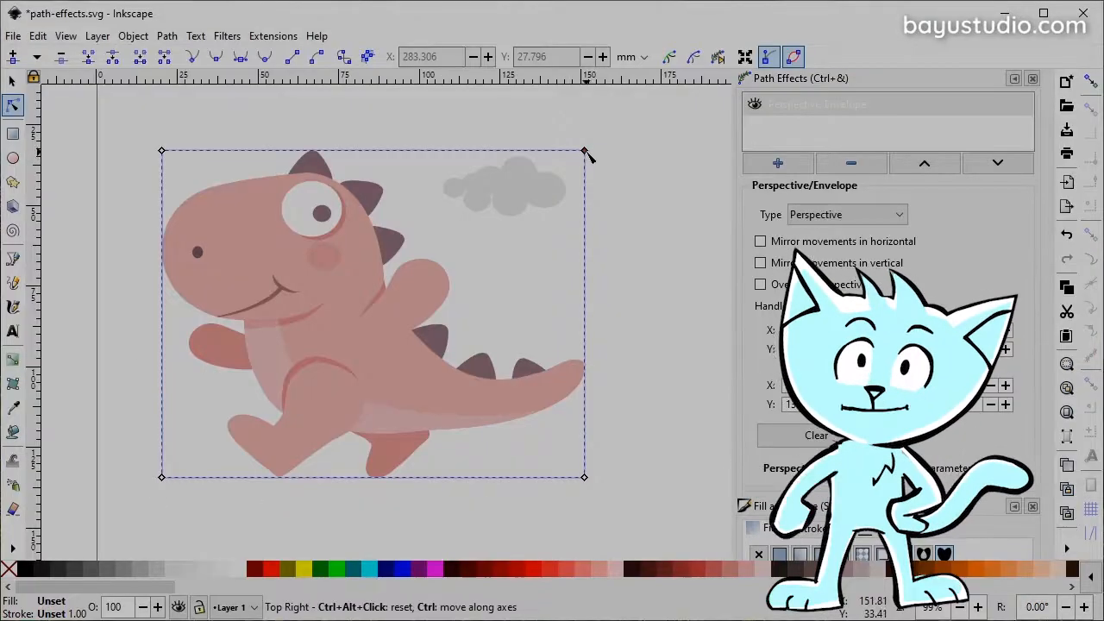
# - Distort the pink dinosaur and the orange letter N in perspective by moving corner handles of their Perspective/Envelope effects
pyautogui.moveTo(586, 152); pyautogui.dragTo(646, 125)
pyautogui.moveTo(585, 513); pyautogui.dragTo(590, 447)
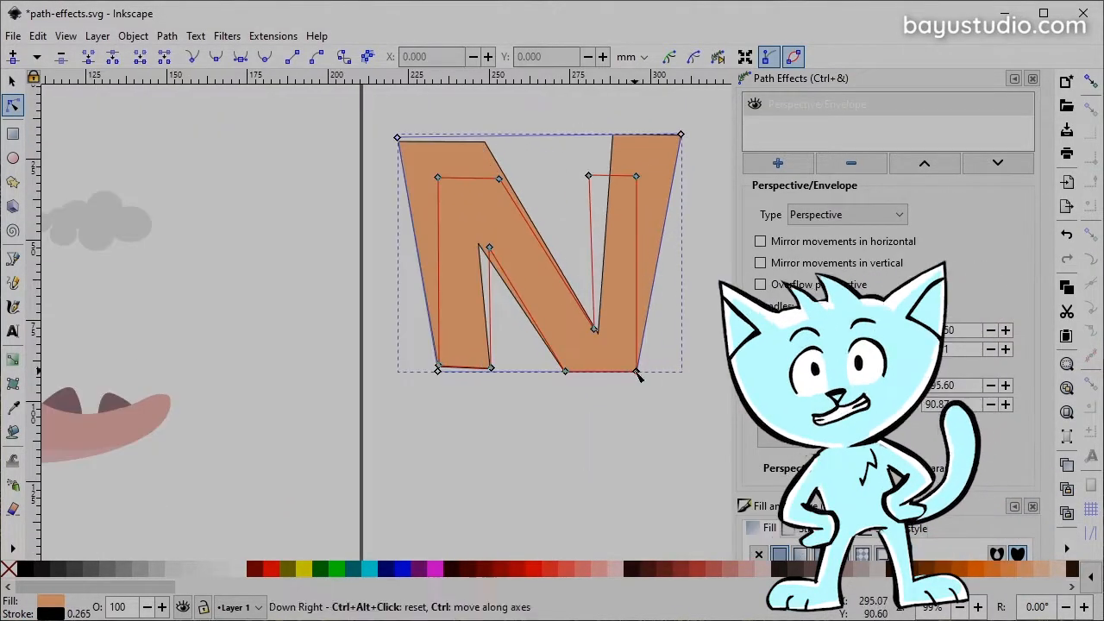
pyautogui.moveTo(636, 375); pyautogui.dragTo(650, 311)
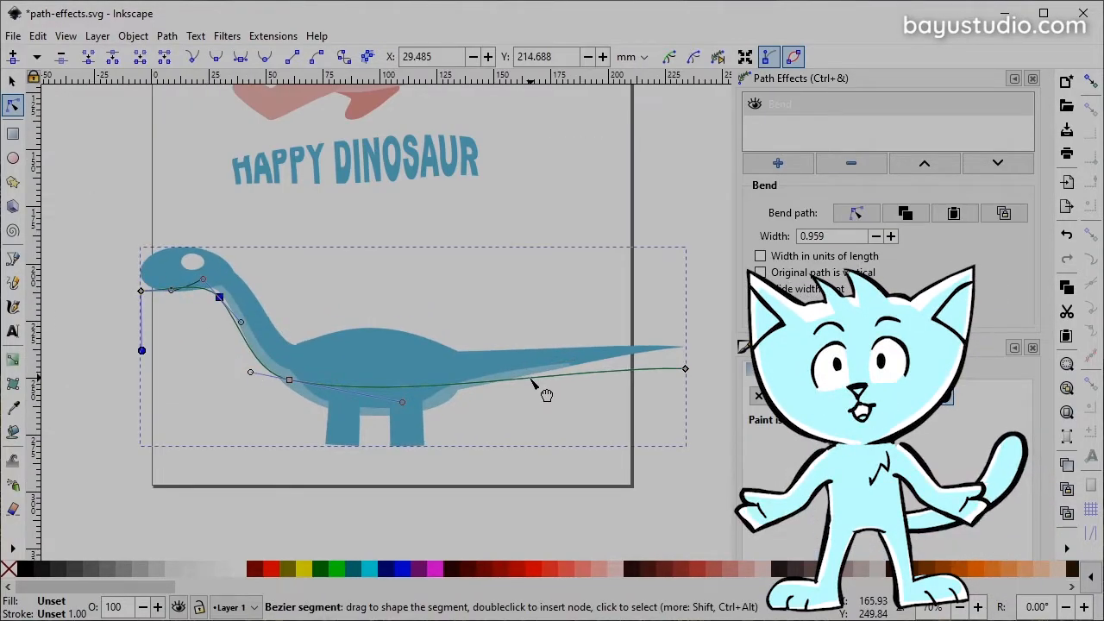
# - Reshape the tail end of the blue long-necked dinosaur's bend path to curve its tail
pyautogui.moveTo(546, 394); pyautogui.dragTo(690, 390)
pyautogui.press('s')
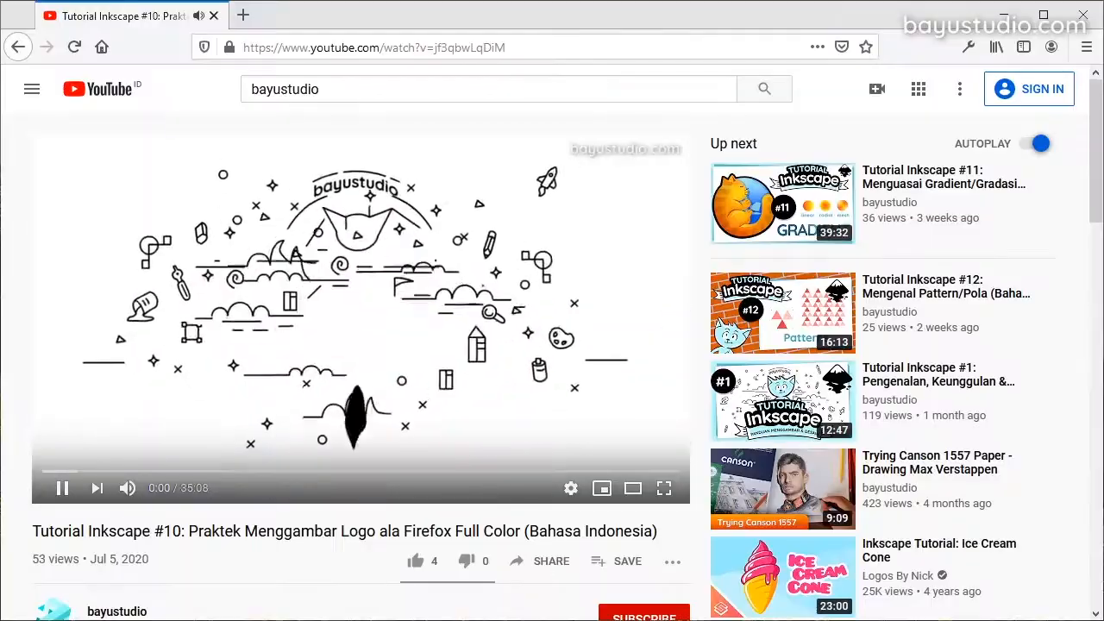
# - Switch to the YouTube tutorial page in the browser and examine the practice file download link in the video description
pyautogui.scroll(-5, 315, 419)
pyautogui.click(124, 376)
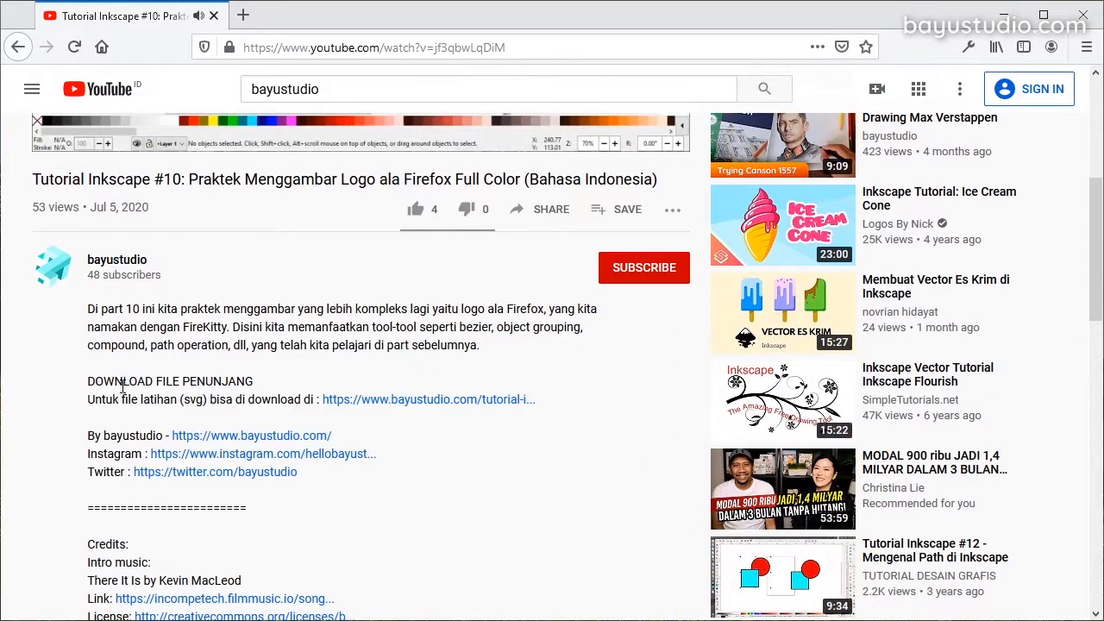
pyautogui.moveTo(89, 382); pyautogui.dragTo(592, 419)
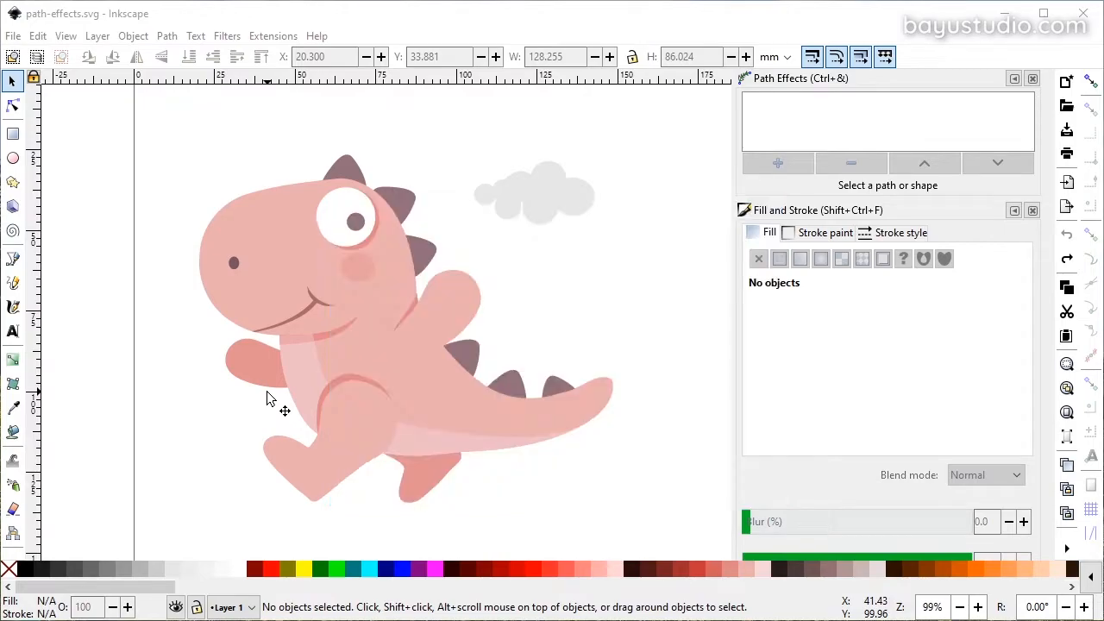
# - Select all parts of the pink dinosaur drawing with its cloud and scale them to about 130.9 × 101.5 mm
pyautogui.moveTo(177, 524); pyautogui.dragTo(664, 138)
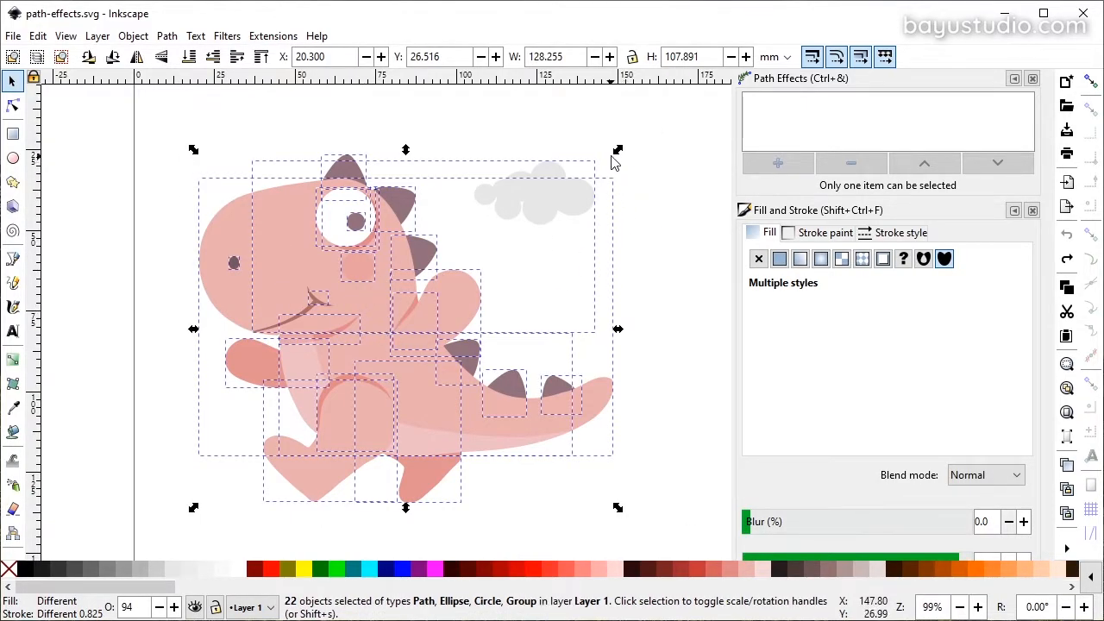
pyautogui.moveTo(621, 153)
pyautogui.mouseDown()
pyautogui.moveTo(675, 120)
pyautogui.moveTo(601, 148)
pyautogui.moveTo(627, 176)
pyautogui.moveTo(634, 267)
pyautogui.moveTo(592, 148)
pyautogui.moveTo(626, 207)
pyautogui.moveTo(630, 172)
pyautogui.mouseUp()
# - Try rotating and skewing the selected dinosaur drawing, and undo these transformations
pyautogui.click(371, 285)
pyautogui.click(394, 279)
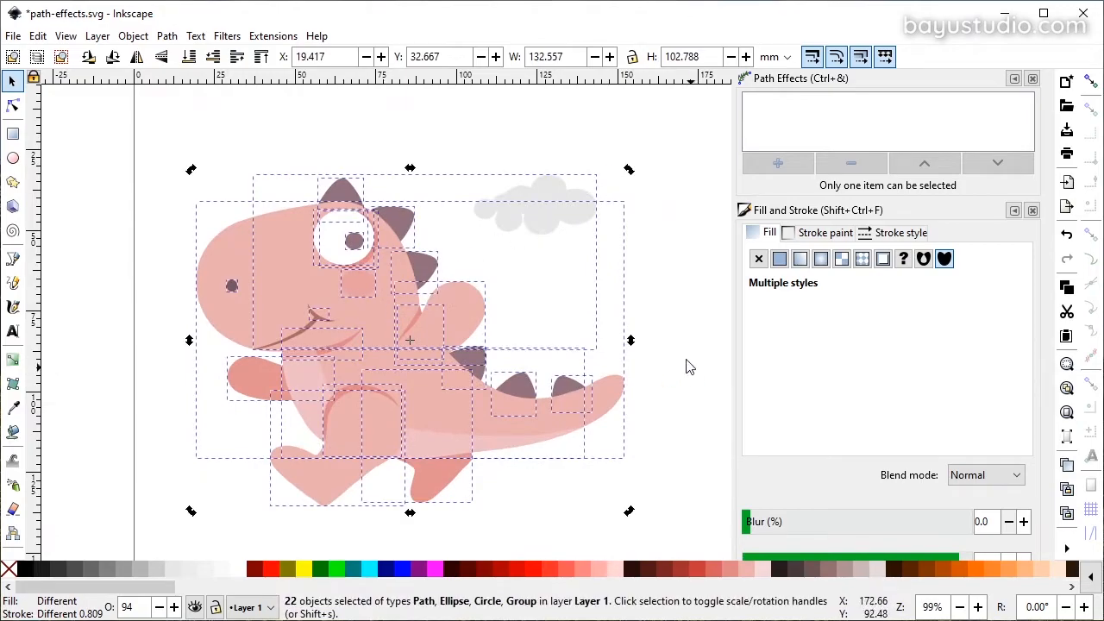
pyautogui.hotkey('shift', 's')
pyautogui.moveTo(633, 342)
pyautogui.mouseDown()
pyautogui.moveTo(633, 298)
pyautogui.moveTo(626, 377)
pyautogui.moveTo(634, 347)
pyautogui.mouseUp()
pyautogui.hotkey('ctrl', 'z')
pyautogui.hotkey('ctrl', 'z')
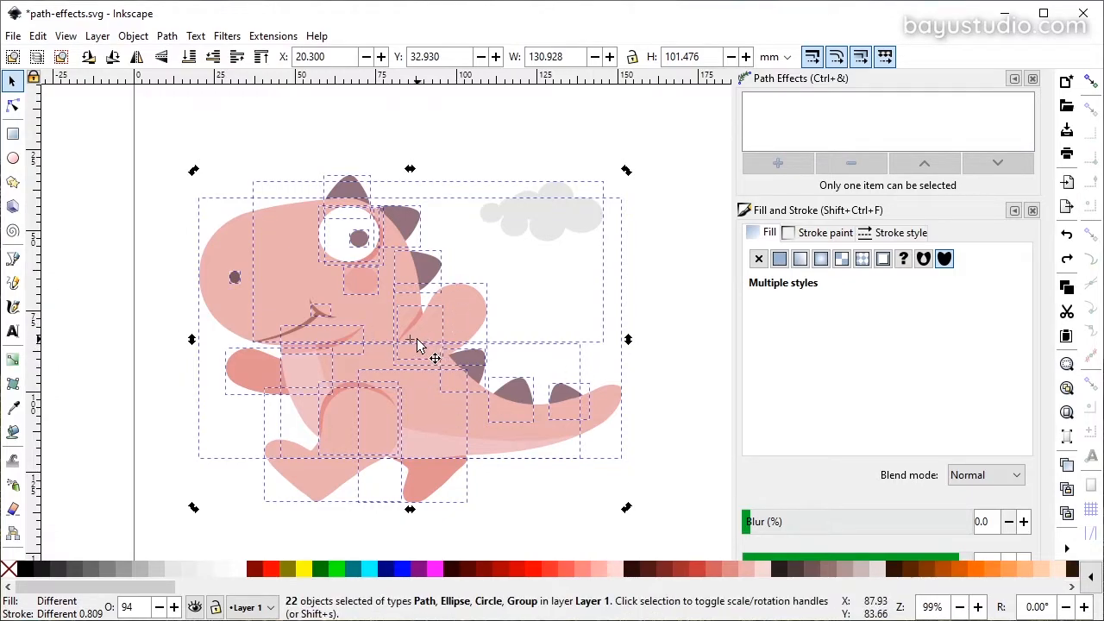
# - Move the selection's rotation centre just below the cloud, try rotating the drawing around it, and undo the rotation
pyautogui.moveTo(413, 345); pyautogui.dragTo(576, 245)
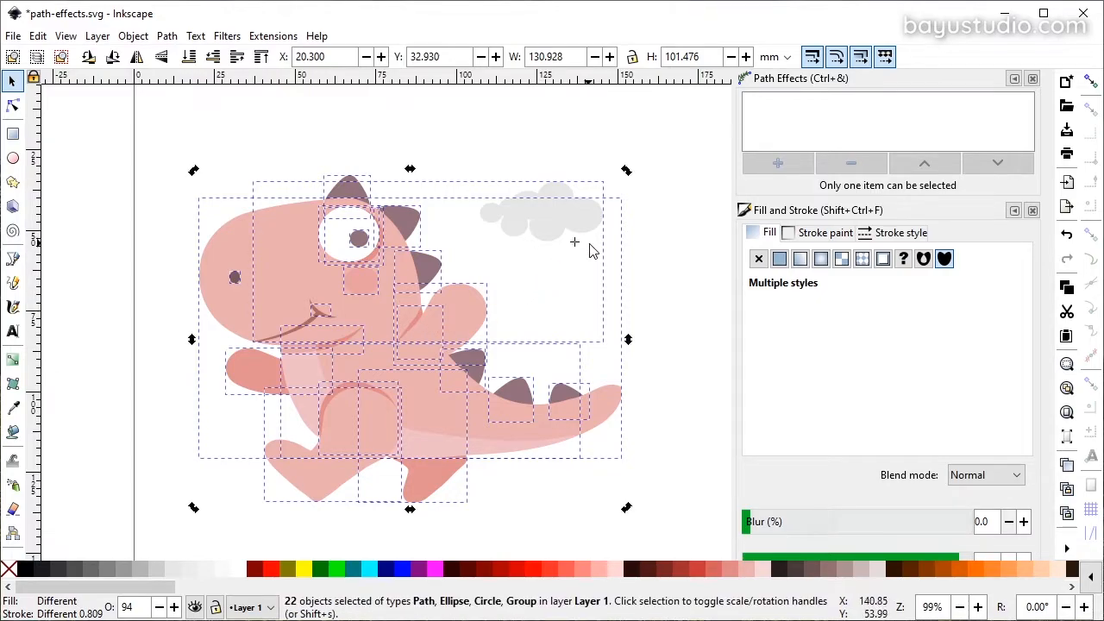
pyautogui.moveTo(626, 171); pyautogui.dragTo(575, 246)
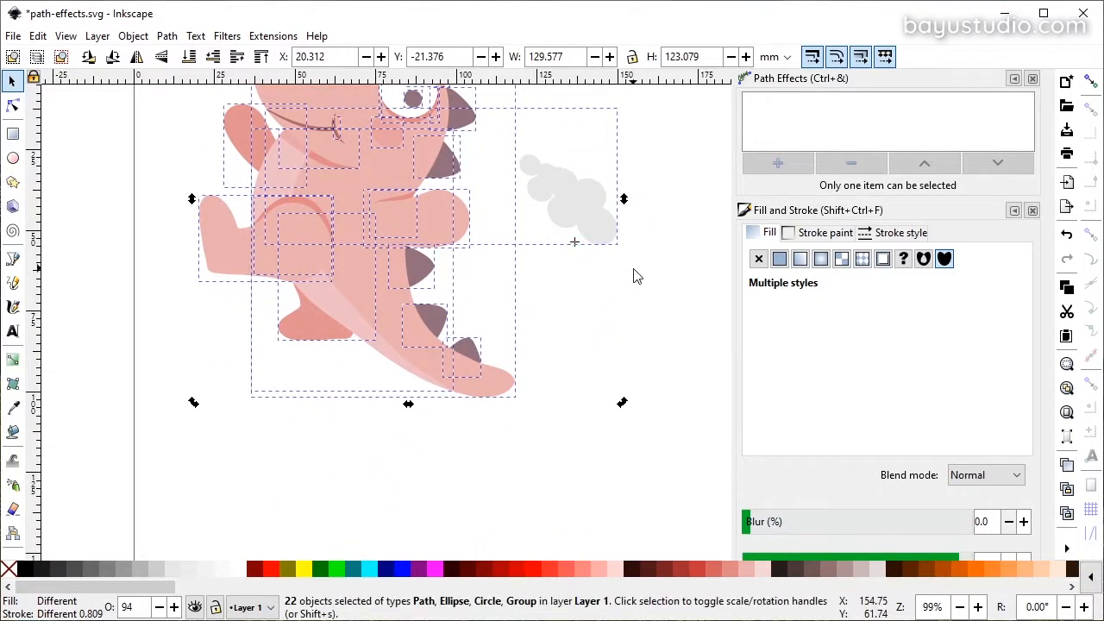
pyautogui.hotkey('ctrl', 'z')
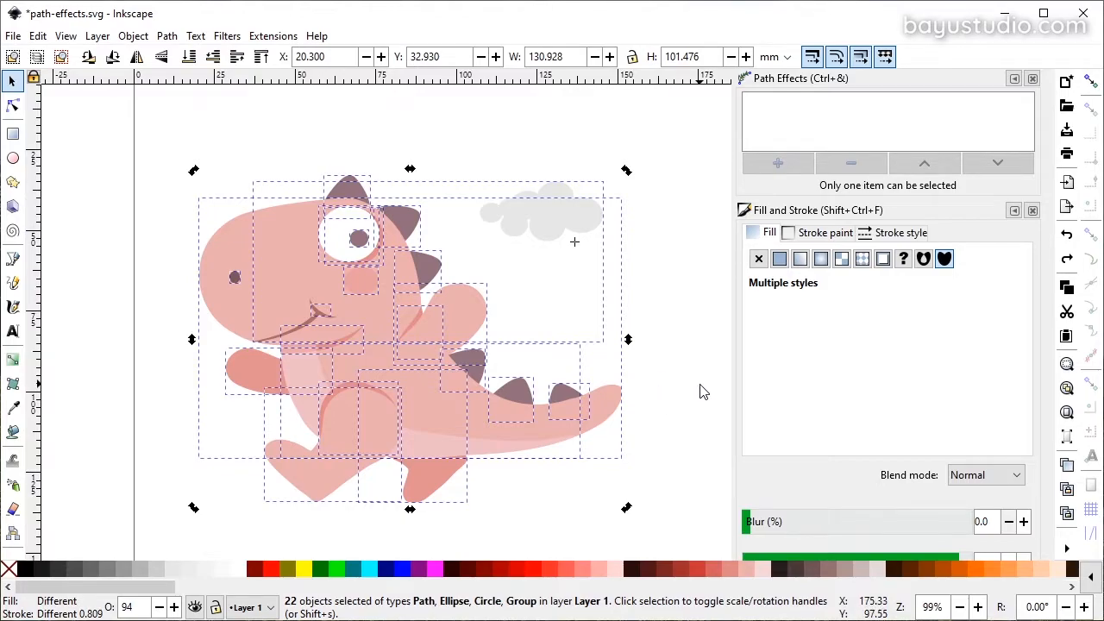
# - Look through the Modify Path extensions, including Envelope and Perspective, without applying any
pyautogui.click(272, 37)
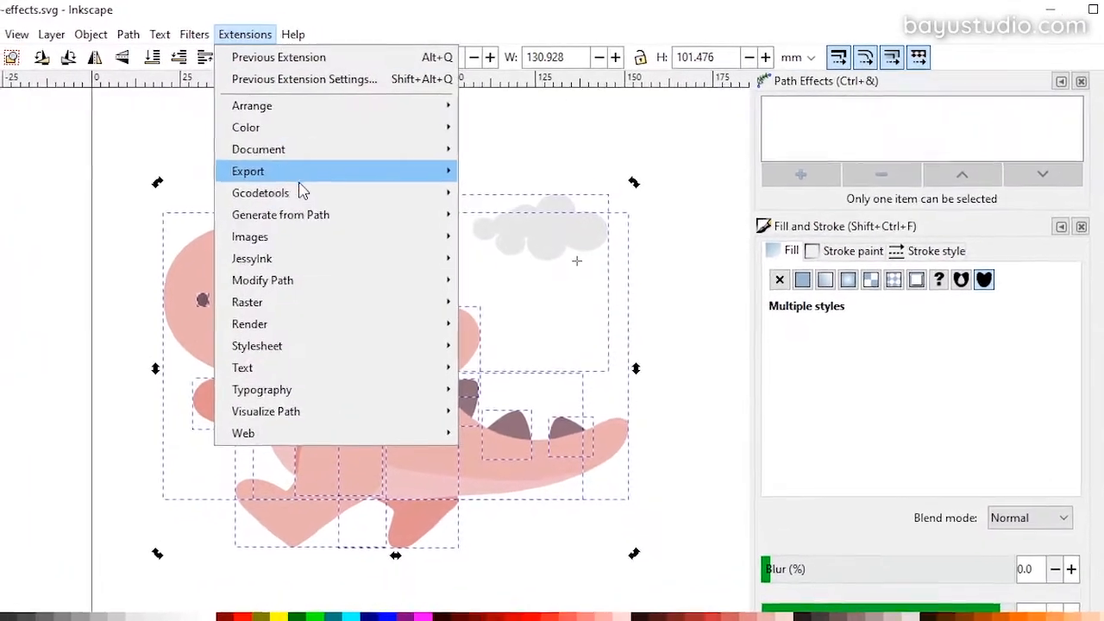
pyautogui.moveTo(319, 303)
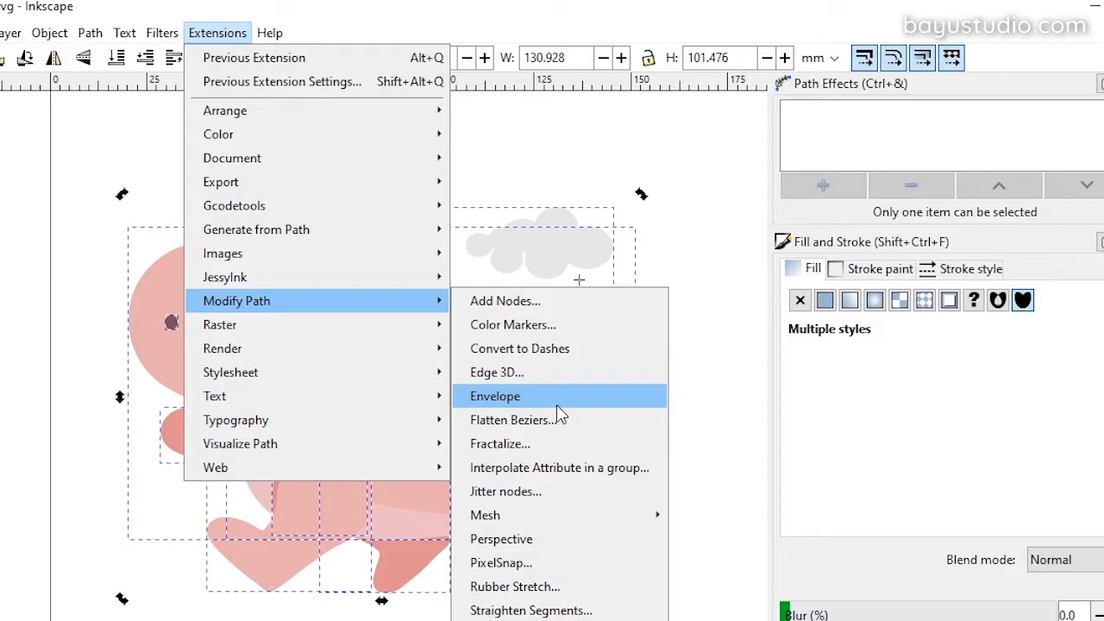
pyautogui.click(217, 33)
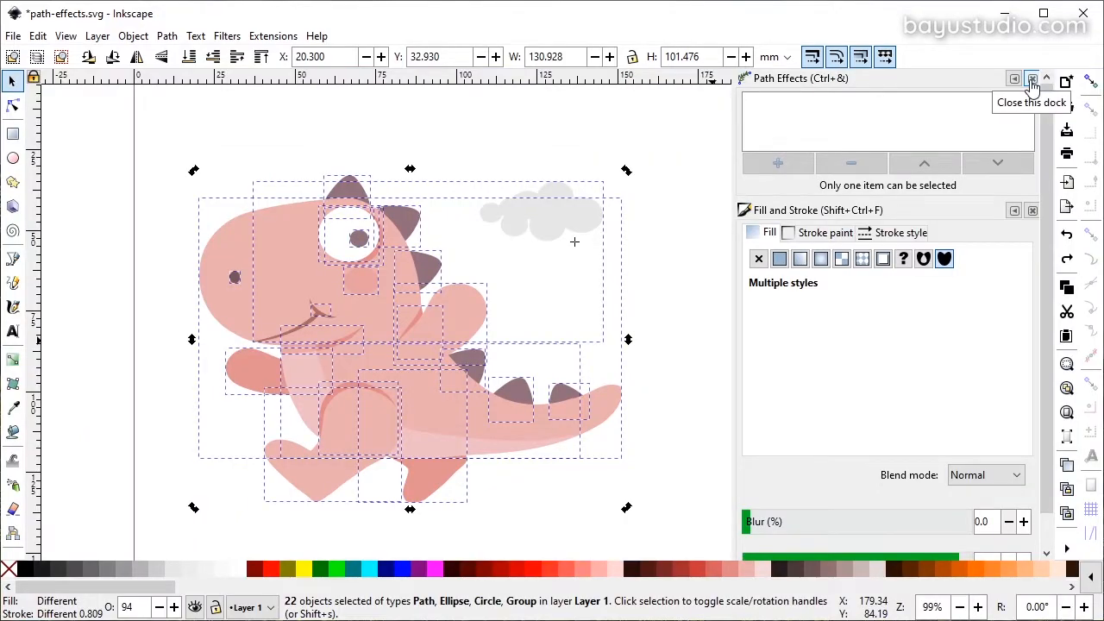
# - Close the Path Effects dialog and open it again
pyautogui.click(1032, 79)
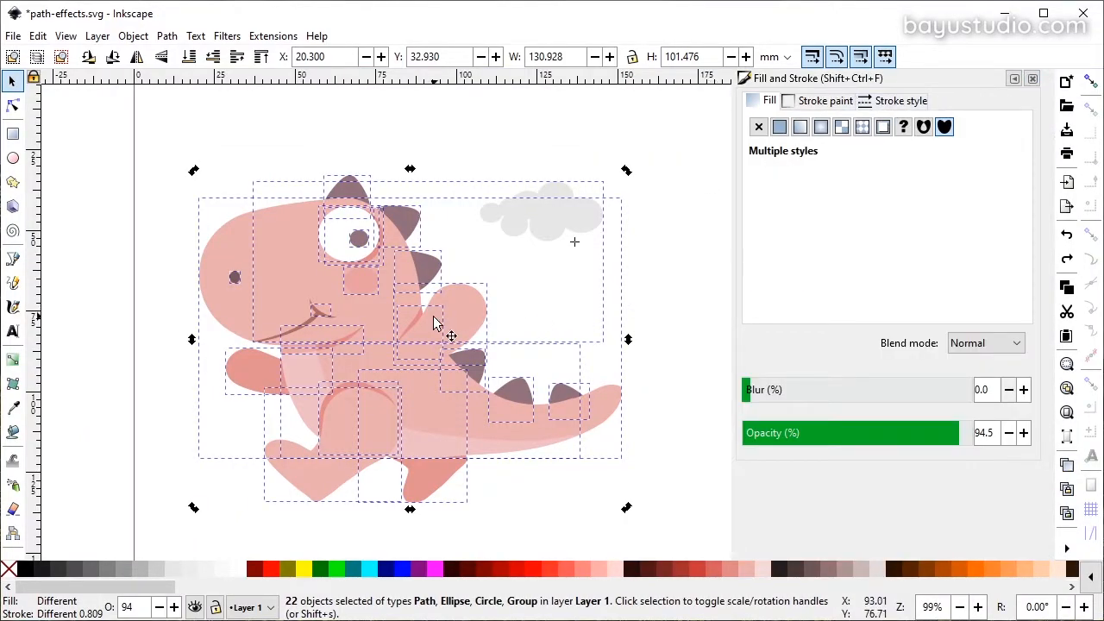
pyautogui.click(166, 37)
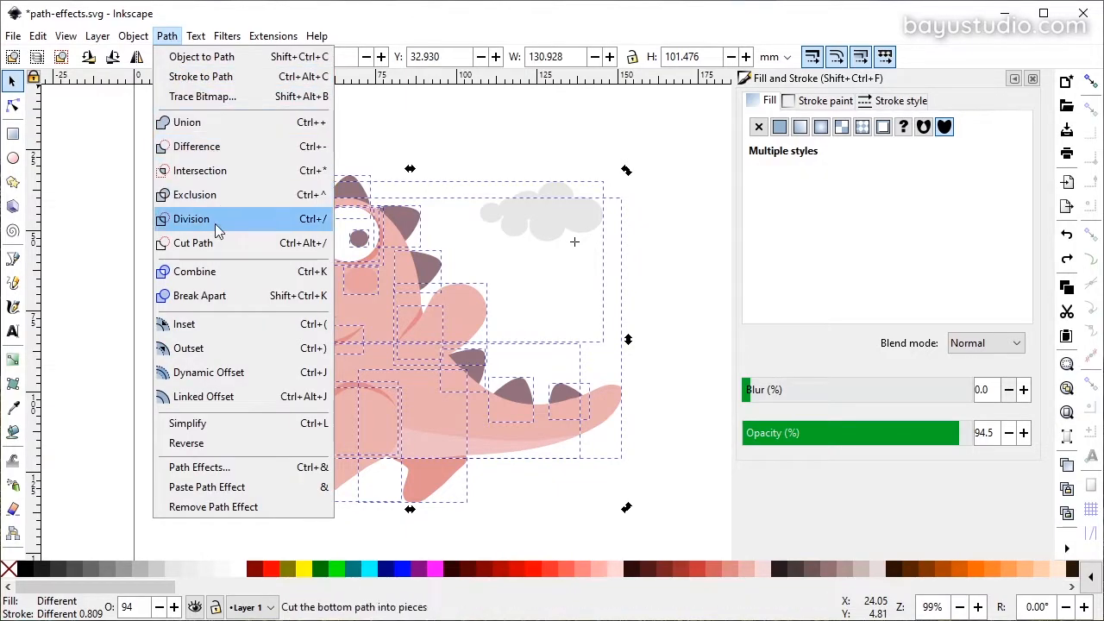
pyautogui.click(200, 467)
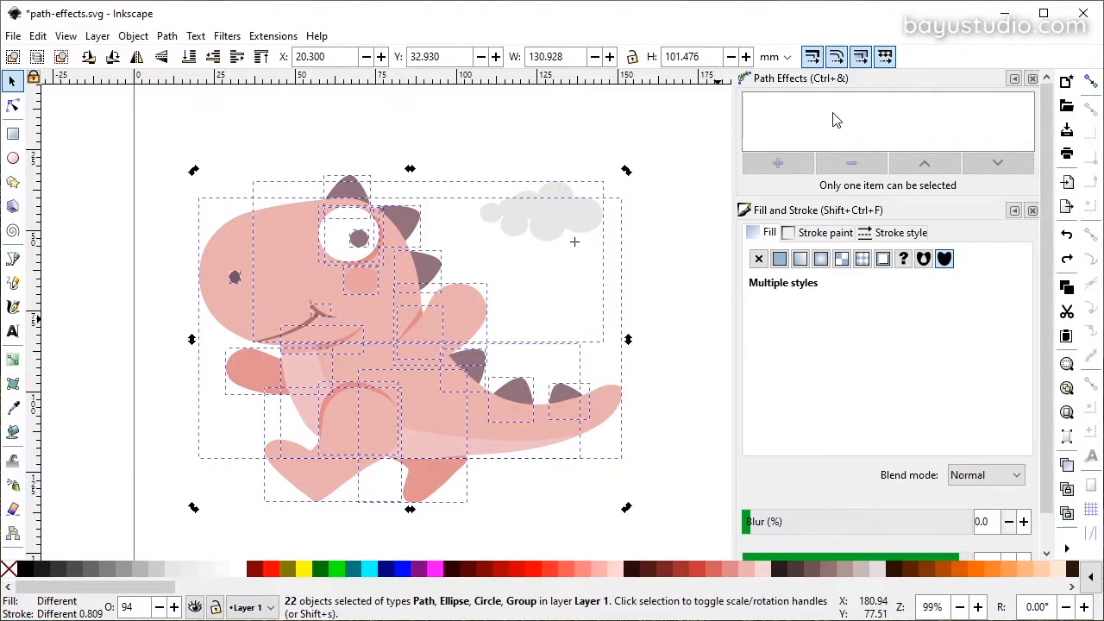
# - Select only the pink dinosaur's body, browse the live path effects offered for it, and close the list without choosing one
pyautogui.click(334, 164)
pyautogui.click(277, 262)
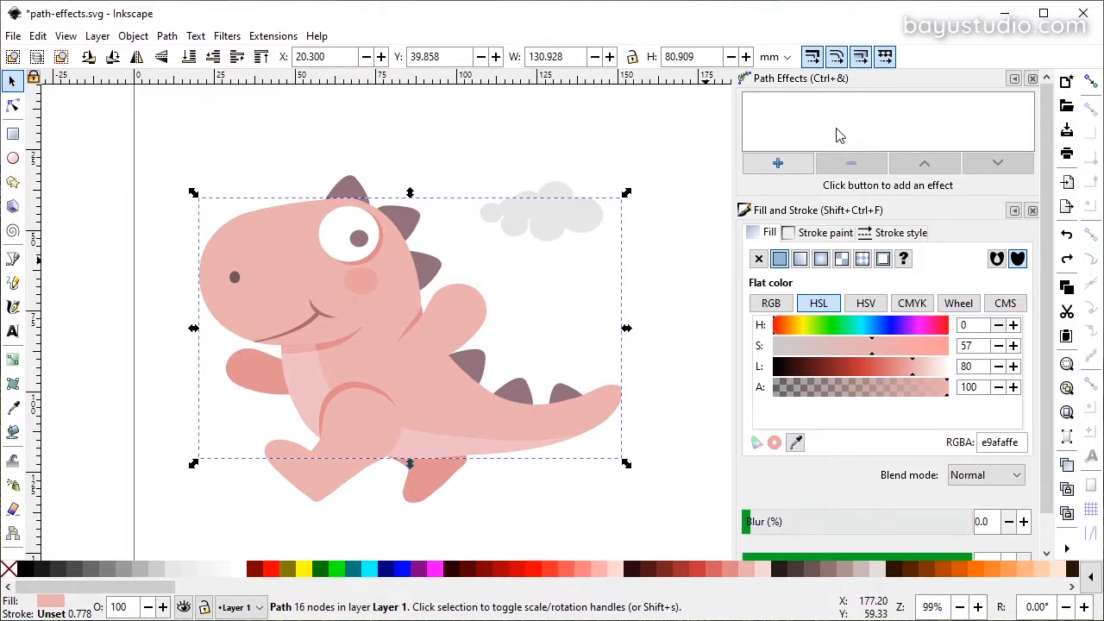
pyautogui.click(794, 164)
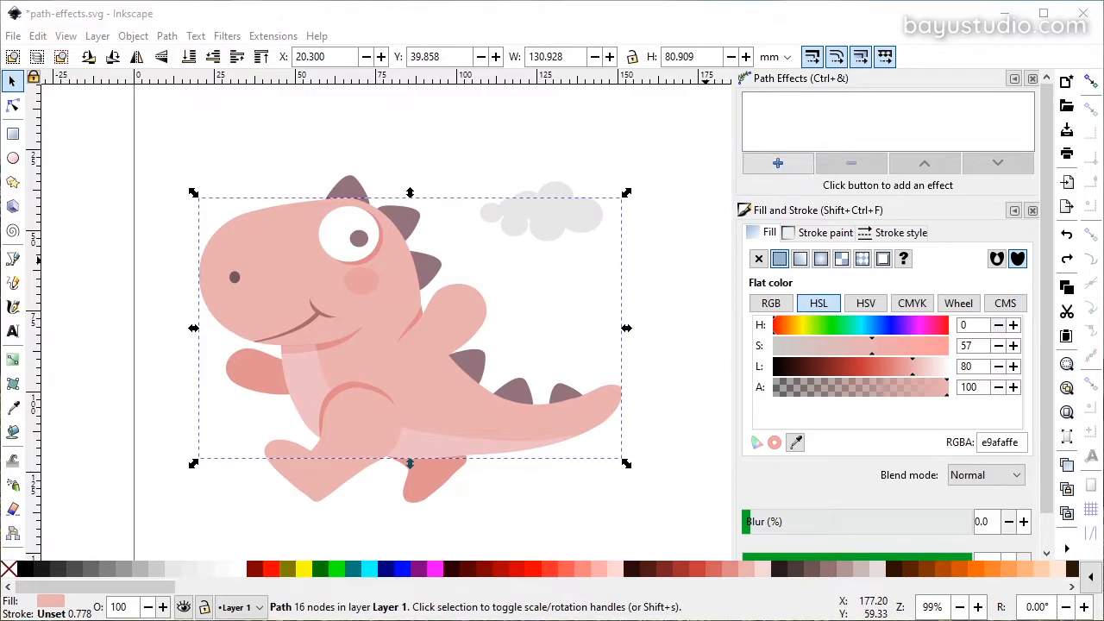
pyautogui.scroll(-3, 628, 221)
pyautogui.scroll(1, 596, 374)
pyautogui.scroll(2, 596, 374)
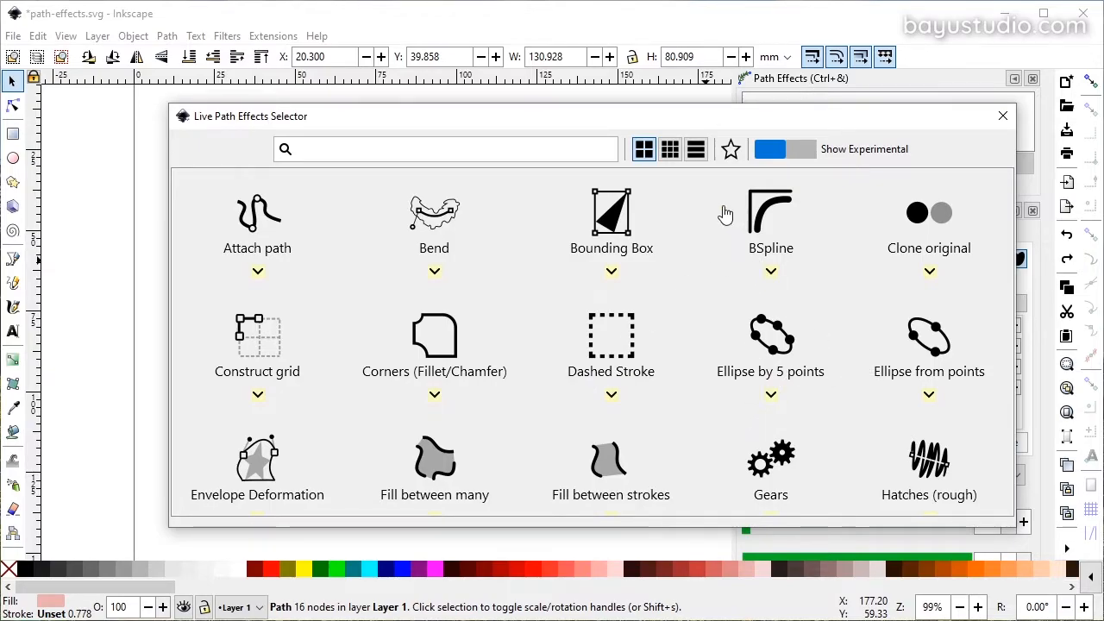
pyautogui.scroll(-5, 695, 352)
pyautogui.scroll(3, 695, 353)
pyautogui.scroll(2, 694, 353)
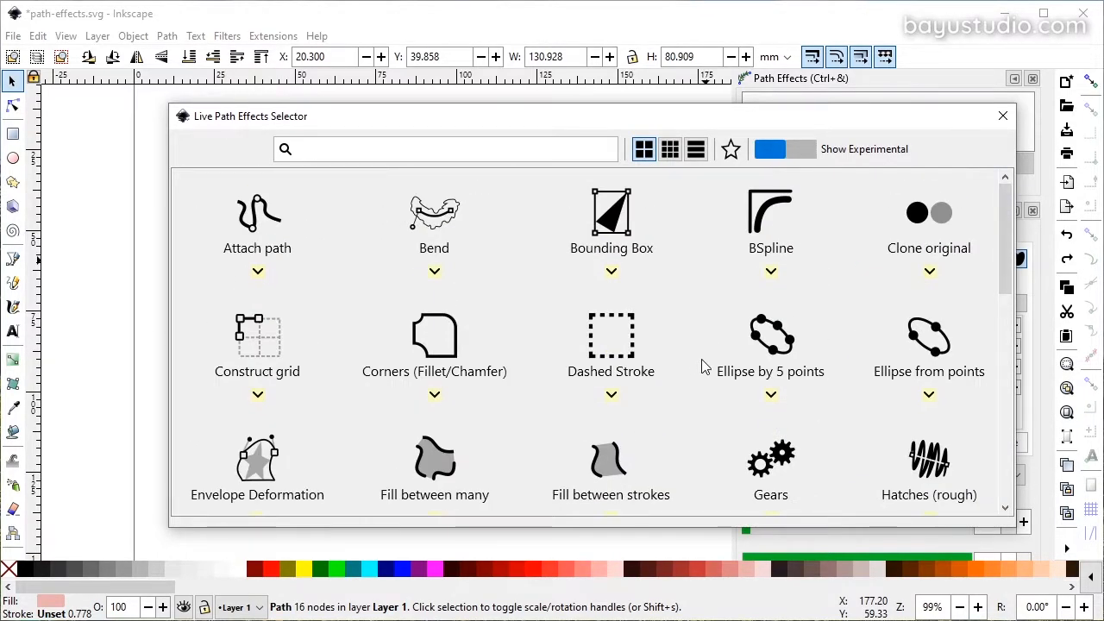
pyautogui.click(1002, 115)
pyautogui.click(684, 308)
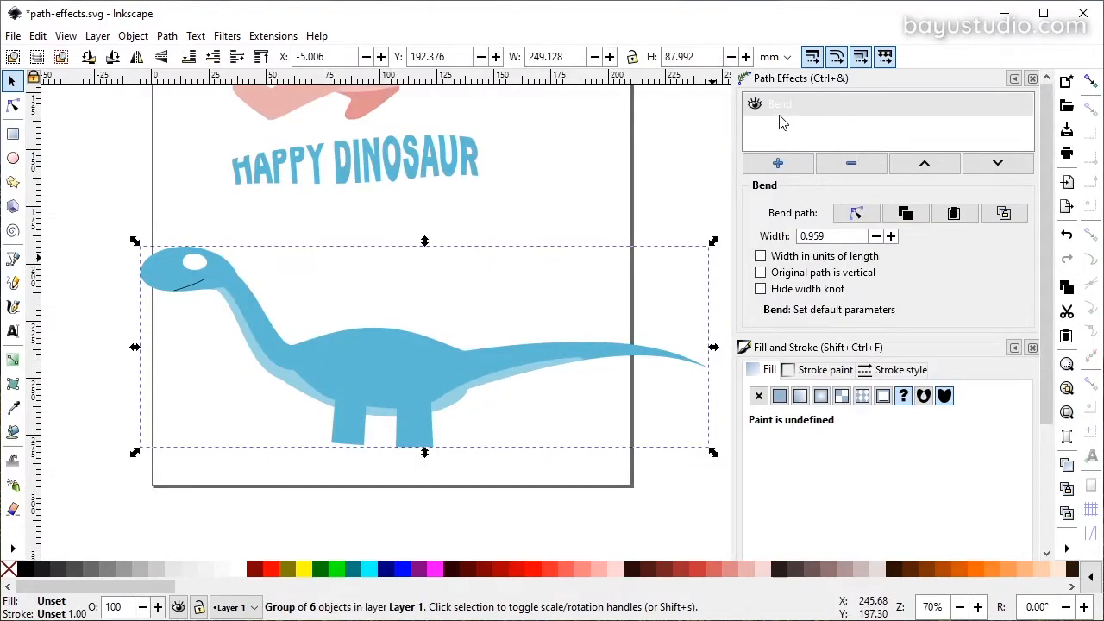
# - Compare the blue long-necked dinosaur without and with its Bend effect by switching the effect's visibility off and on
pyautogui.click(754, 105)
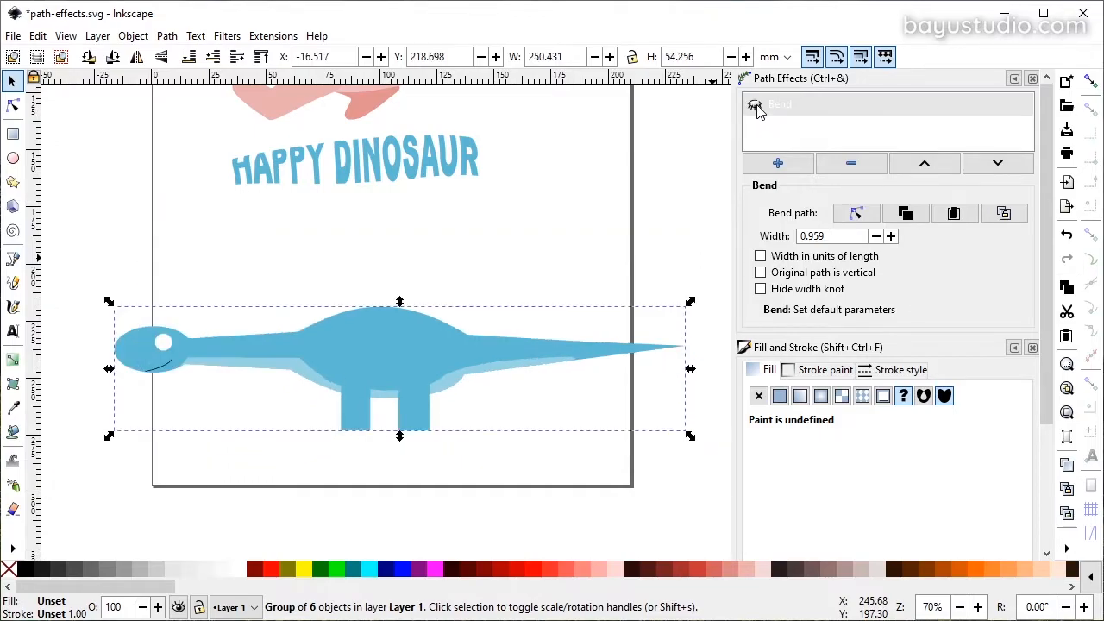
pyautogui.click(755, 105)
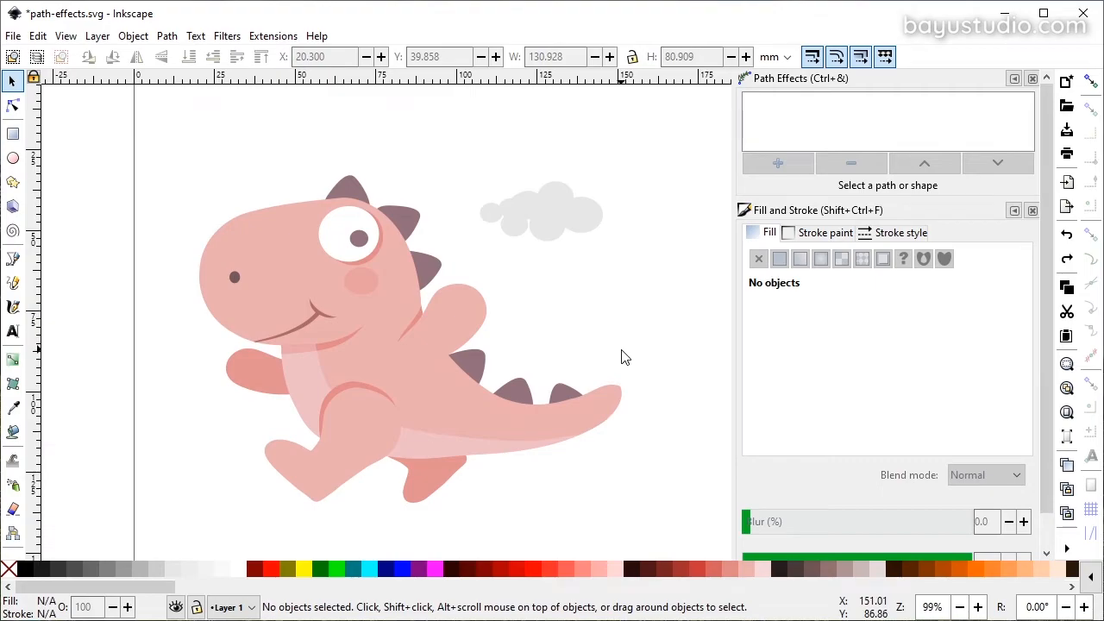
# - Draw a closed letter N outline with straight Bezier segments, about 62 × 61 mm, in the blank area beyond the page's right edge
pyautogui.moveTo(615, 356); pyautogui.dragTo(332, 361)
pyautogui.moveTo(473, 337); pyautogui.dragTo(310, 333)
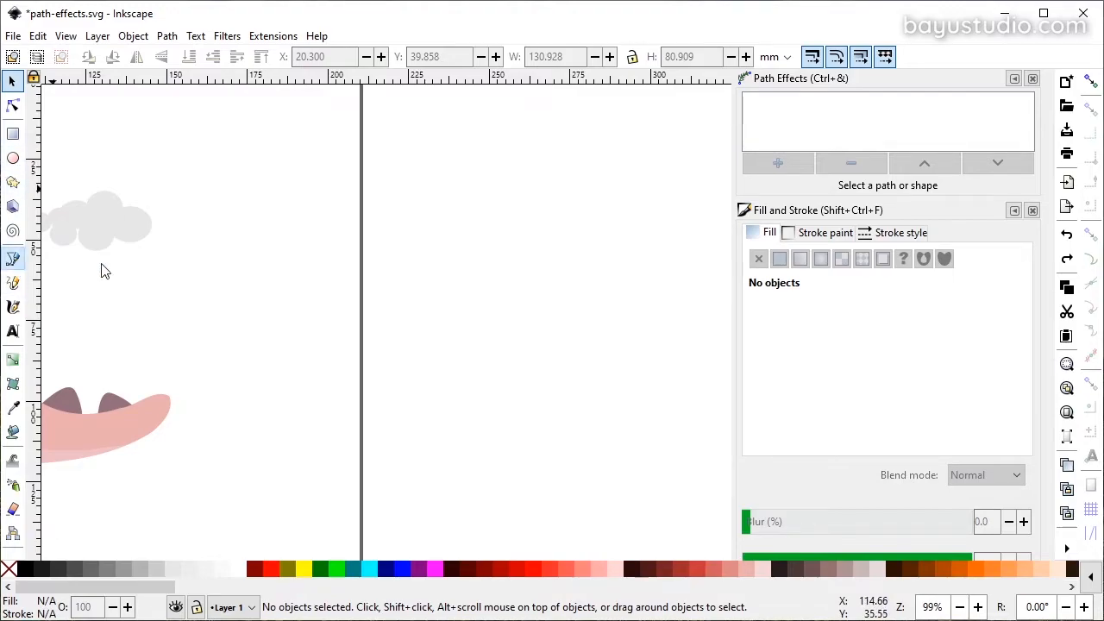
pyautogui.click(13, 259)
pyautogui.click(439, 373)
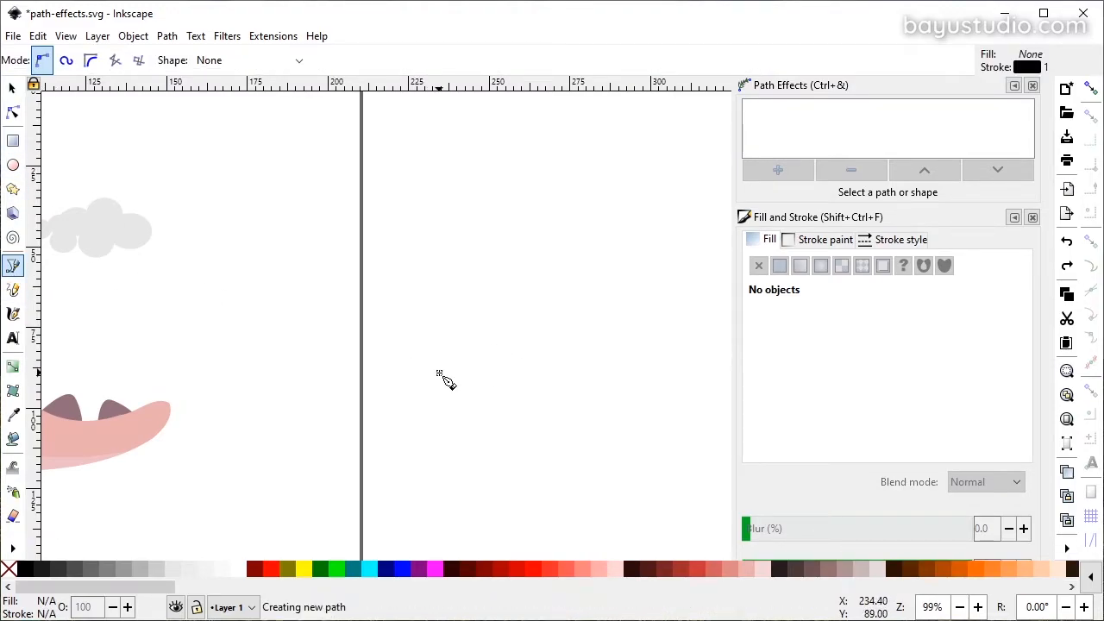
pyautogui.click(438, 184)
pyautogui.click(500, 184)
pyautogui.click(593, 335)
pyautogui.click(589, 182)
pyautogui.click(636, 182)
pyautogui.click(636, 378)
pyautogui.click(564, 378)
pyautogui.click(490, 256)
pyautogui.click(490, 375)
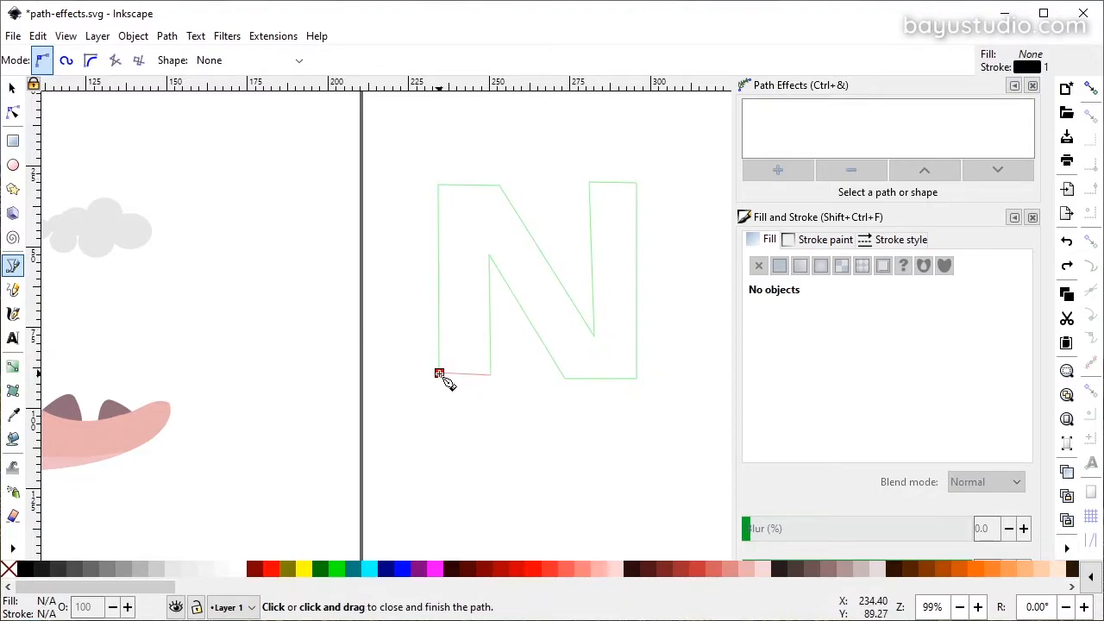
pyautogui.click(439, 373)
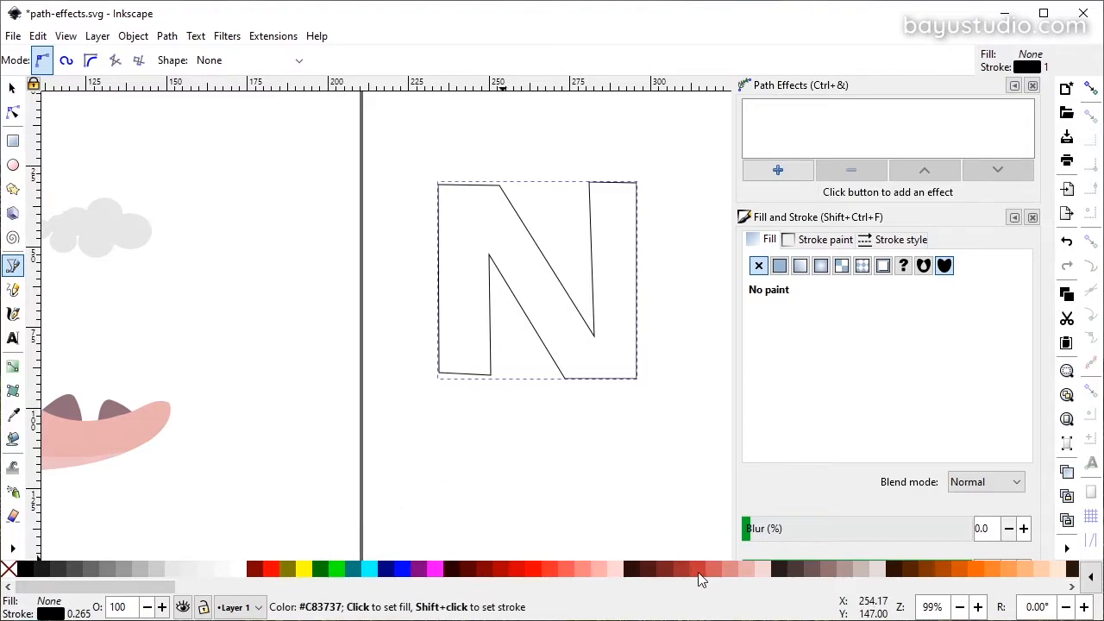
# - Fill the letter N with the light orange palette colour #FFB380
pyautogui.click(973, 565)
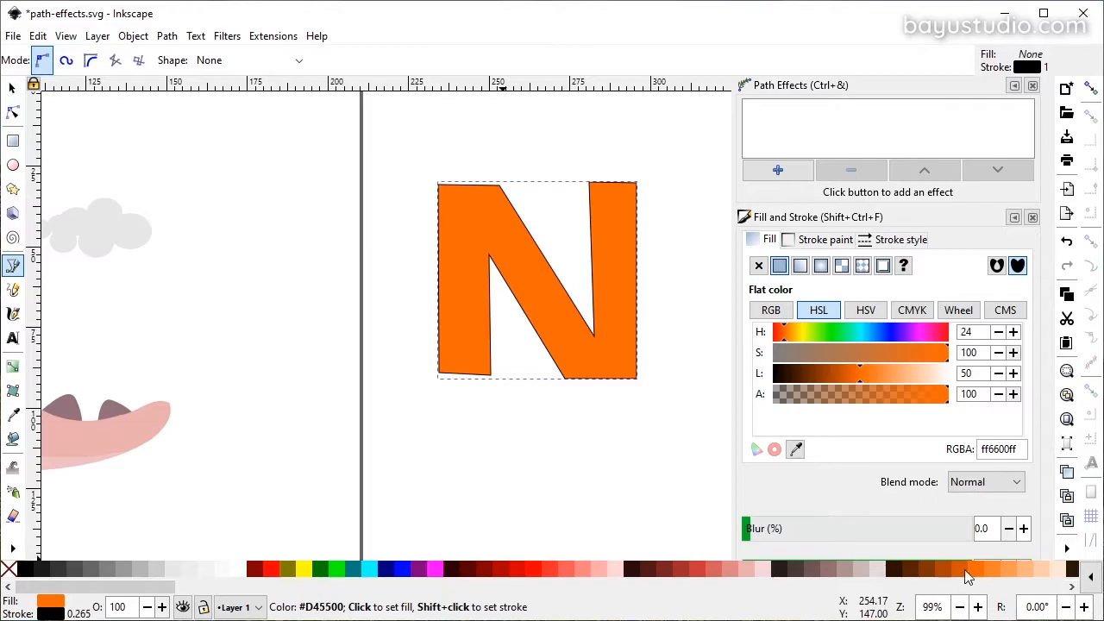
pyautogui.click(1021, 565)
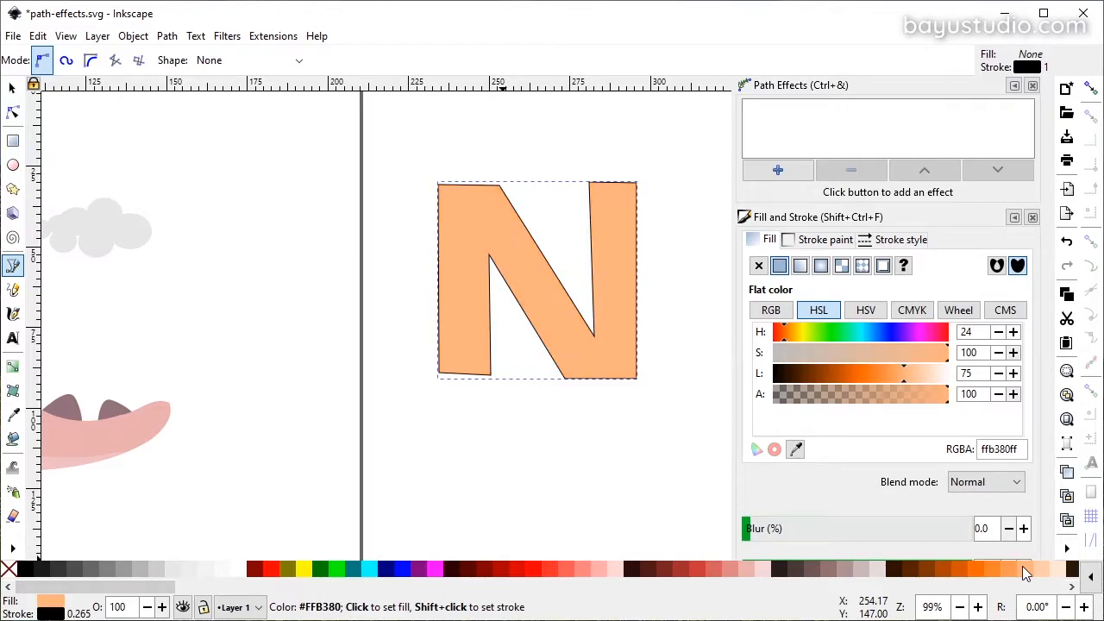
# - Apply the Perspective/Envelope live path effect to the orange letter N
pyautogui.click(12, 88)
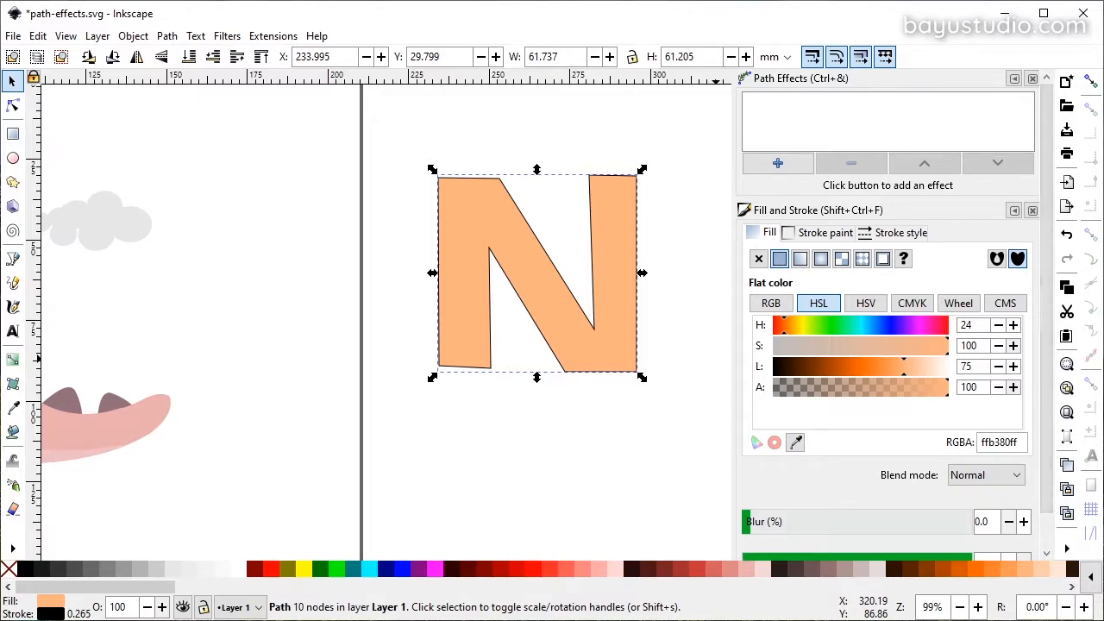
pyautogui.click(778, 164)
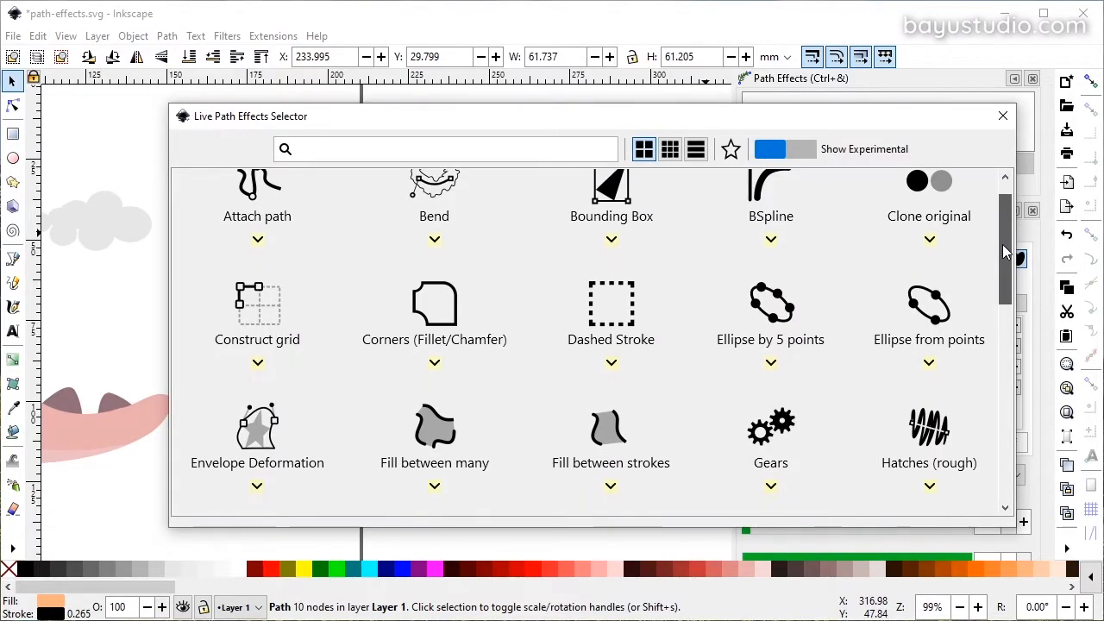
pyautogui.moveTo(1003, 239); pyautogui.dragTo(1004, 335)
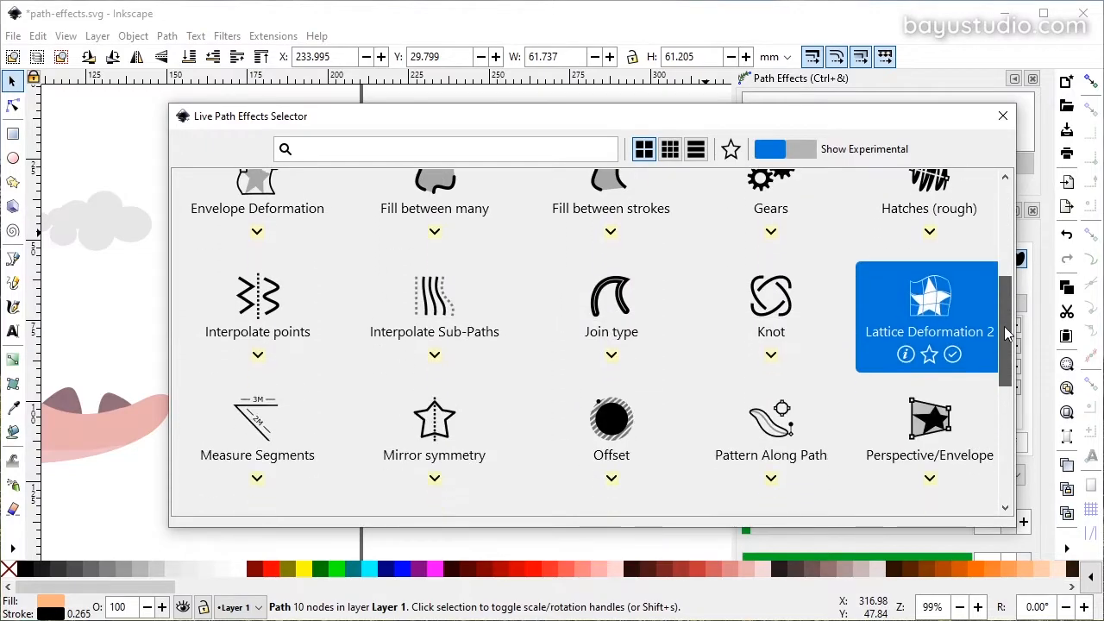
pyautogui.click(927, 439)
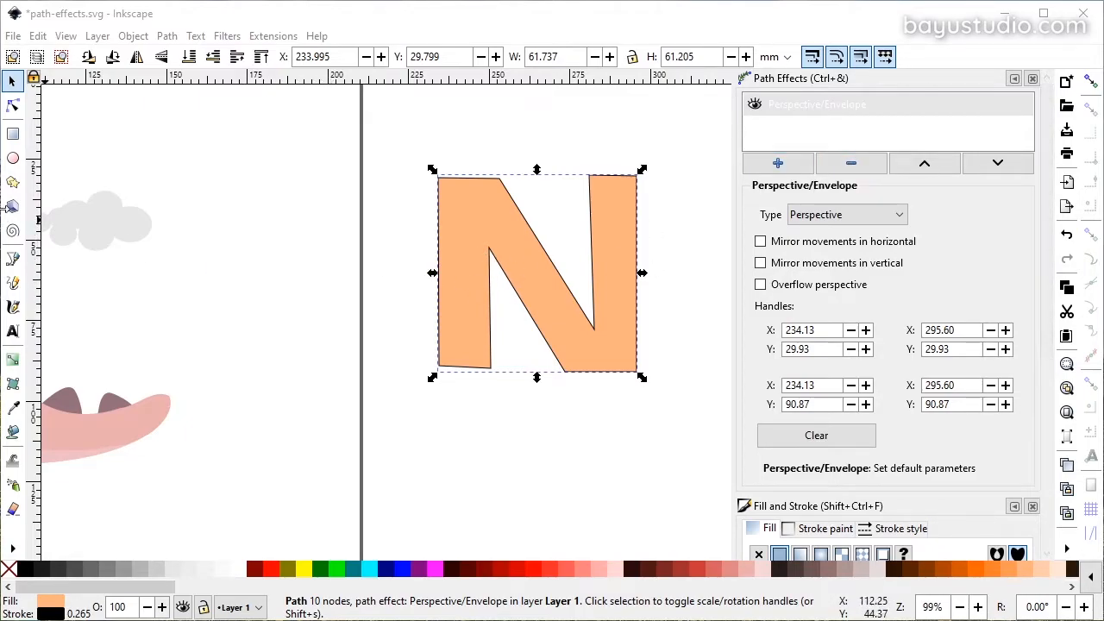
# - Distort the N with its perspective handles: upper-left to about 221.57, 18.17, upper-right to about 301.48, 18.98, lower-right to about 300.14, 71.90
pyautogui.click(14, 109)
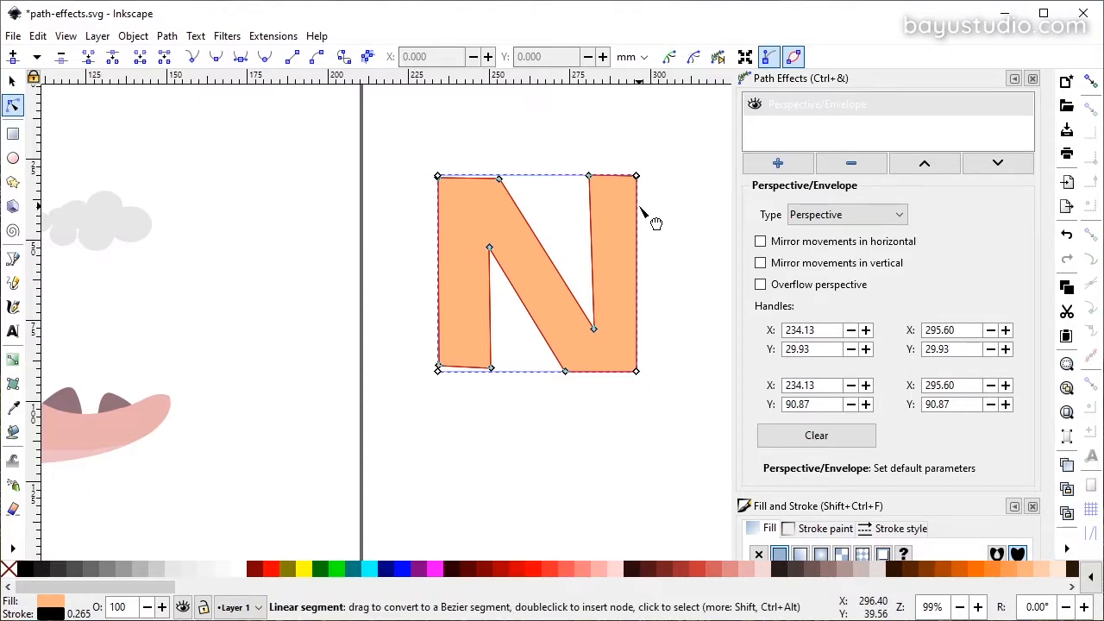
pyautogui.moveTo(637, 177); pyautogui.dragTo(681, 136)
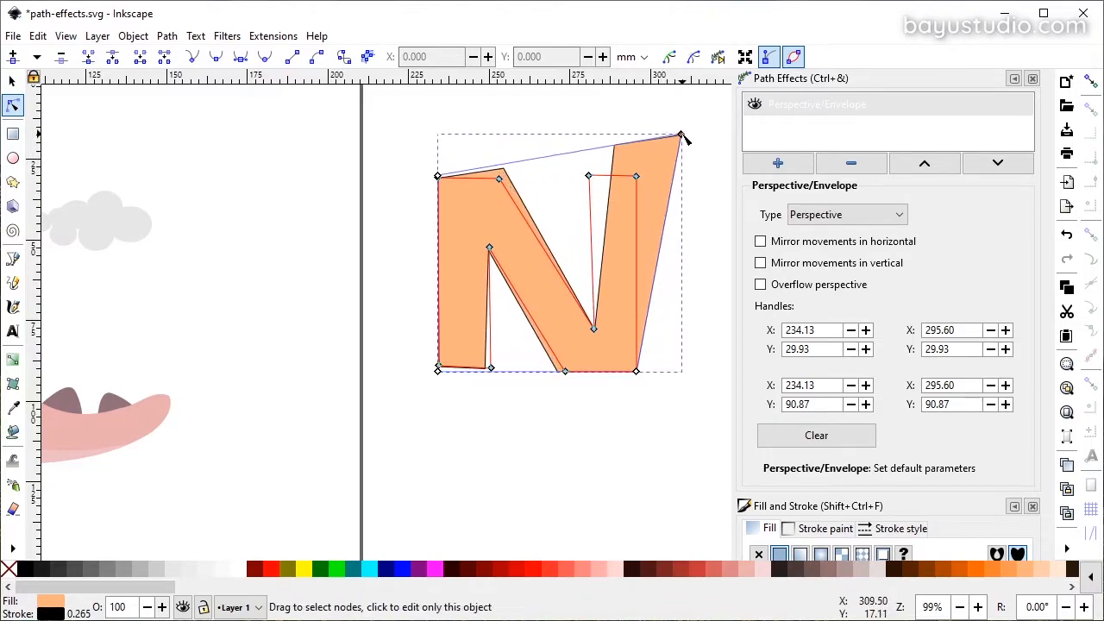
pyautogui.moveTo(448, 175); pyautogui.dragTo(396, 137)
pyautogui.moveTo(635, 371); pyautogui.dragTo(650, 309)
pyautogui.moveTo(681, 135); pyautogui.dragTo(655, 145)
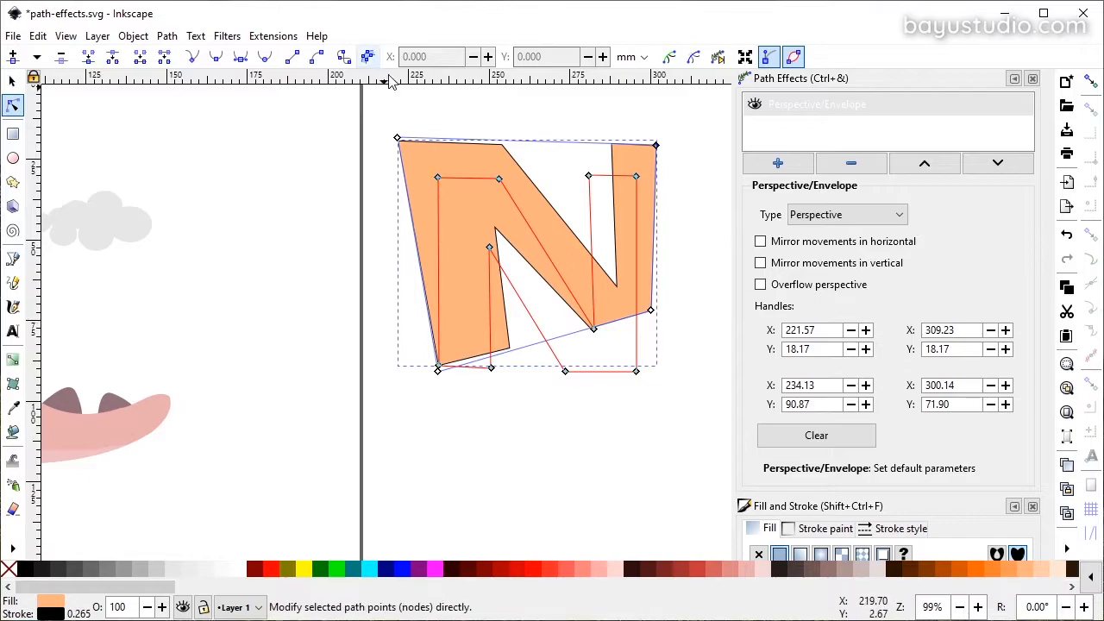
pyautogui.moveTo(655, 145); pyautogui.dragTo(654, 139)
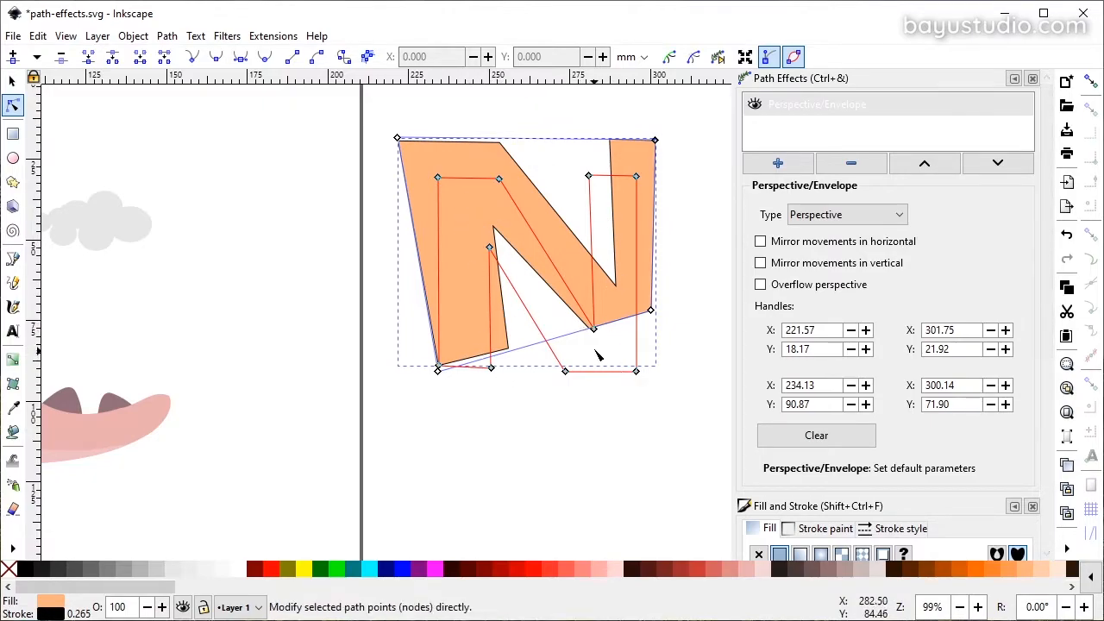
# - Compare the N without and with its Perspective/Envelope effect by switching the effect's visibility off and on
pyautogui.click(762, 110)
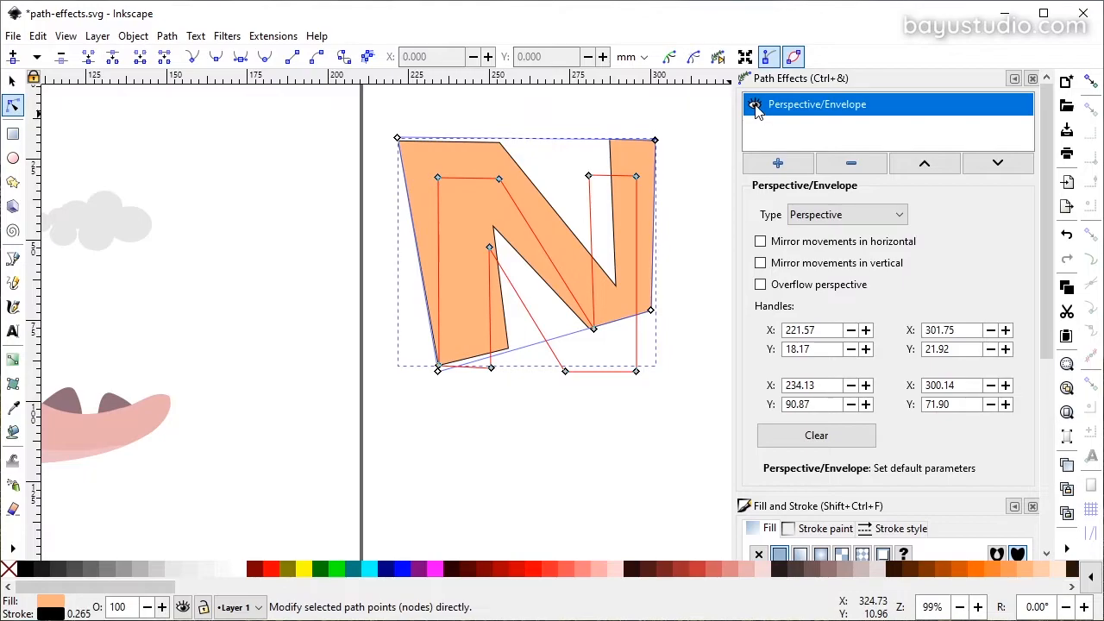
pyautogui.click(754, 105)
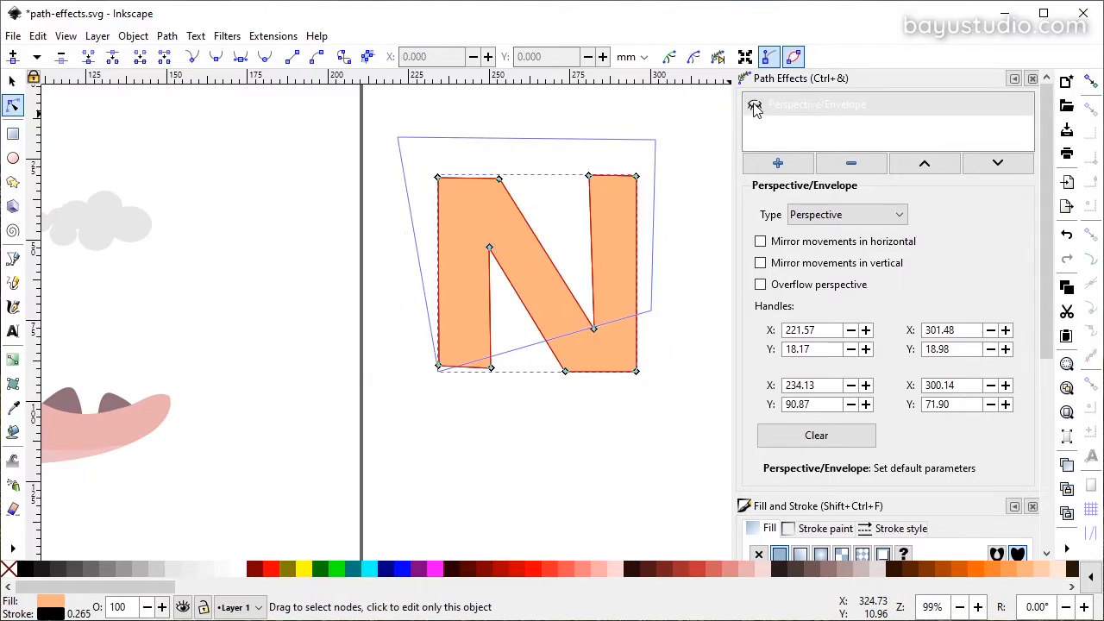
pyautogui.click(754, 106)
pyautogui.click(754, 105)
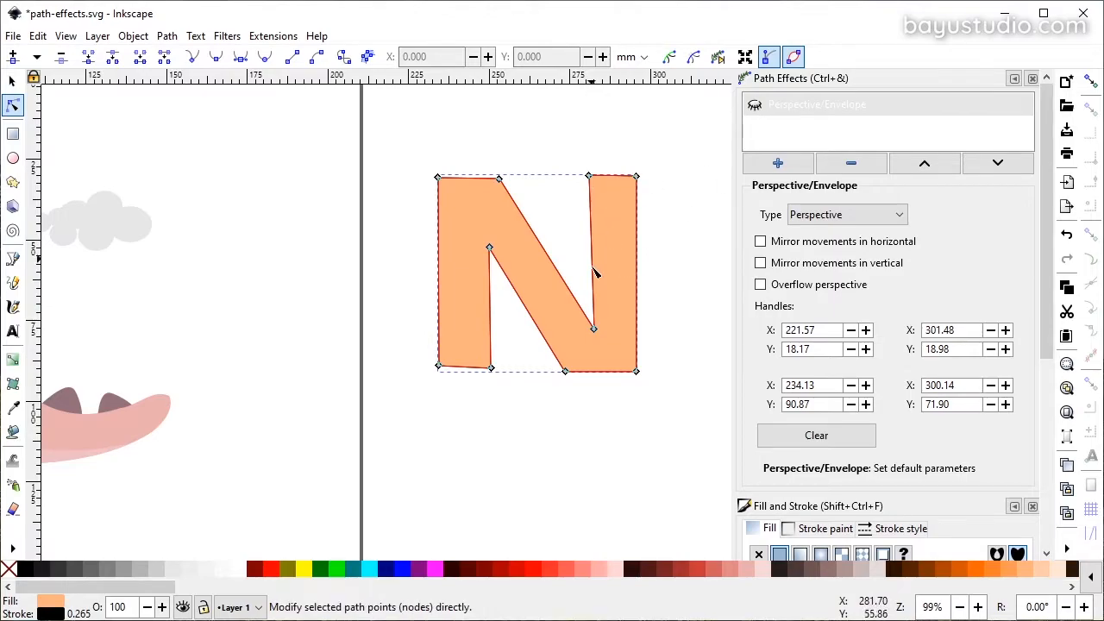
pyautogui.click(755, 105)
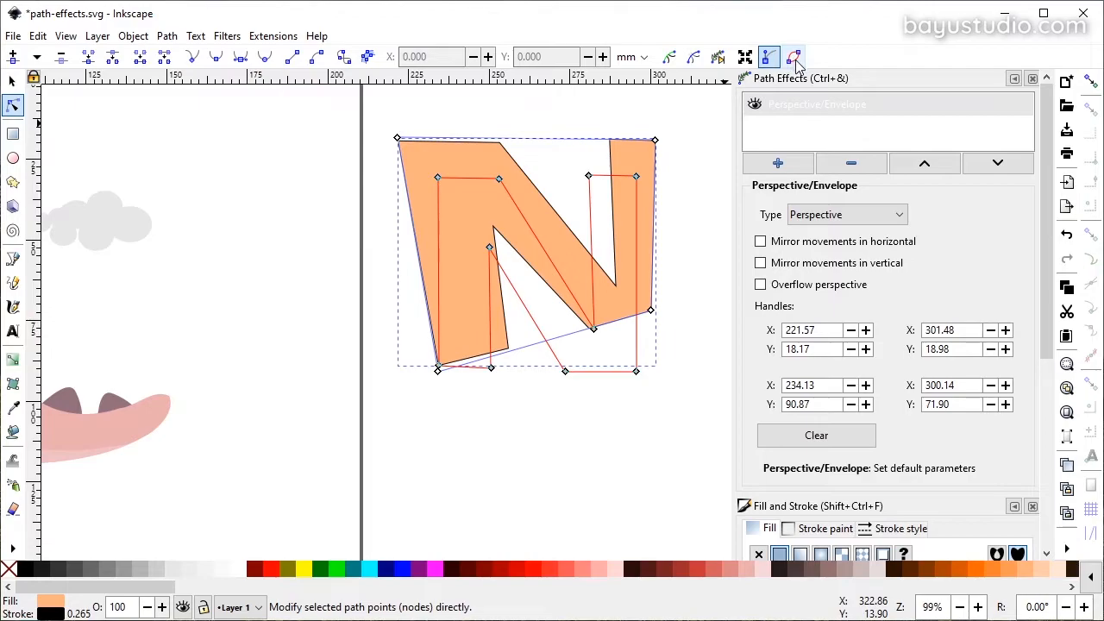
# - Examine the distorted N's nodes with the original path outline hidden, deselecting and reselecting the letter for editing
pyautogui.click(12, 80)
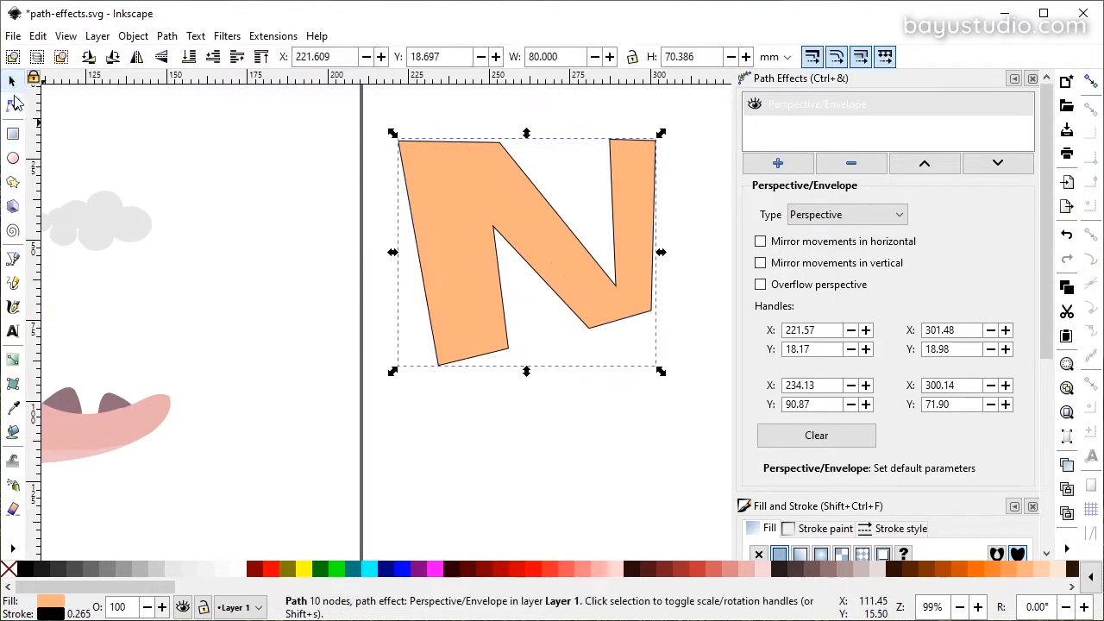
pyautogui.click(14, 110)
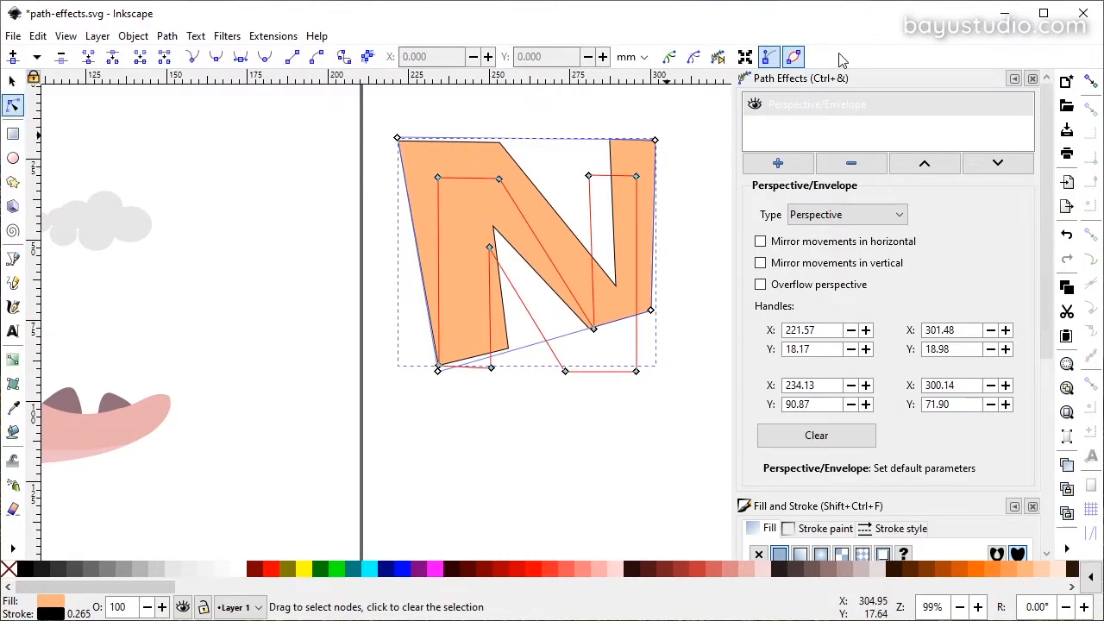
pyautogui.click(794, 58)
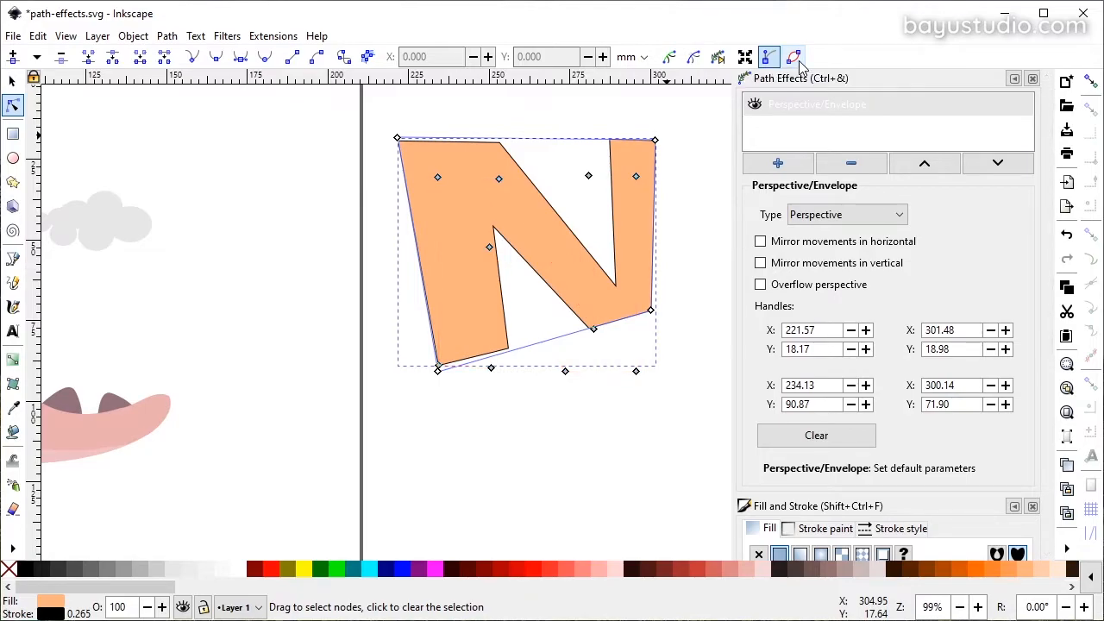
pyautogui.click(694, 239)
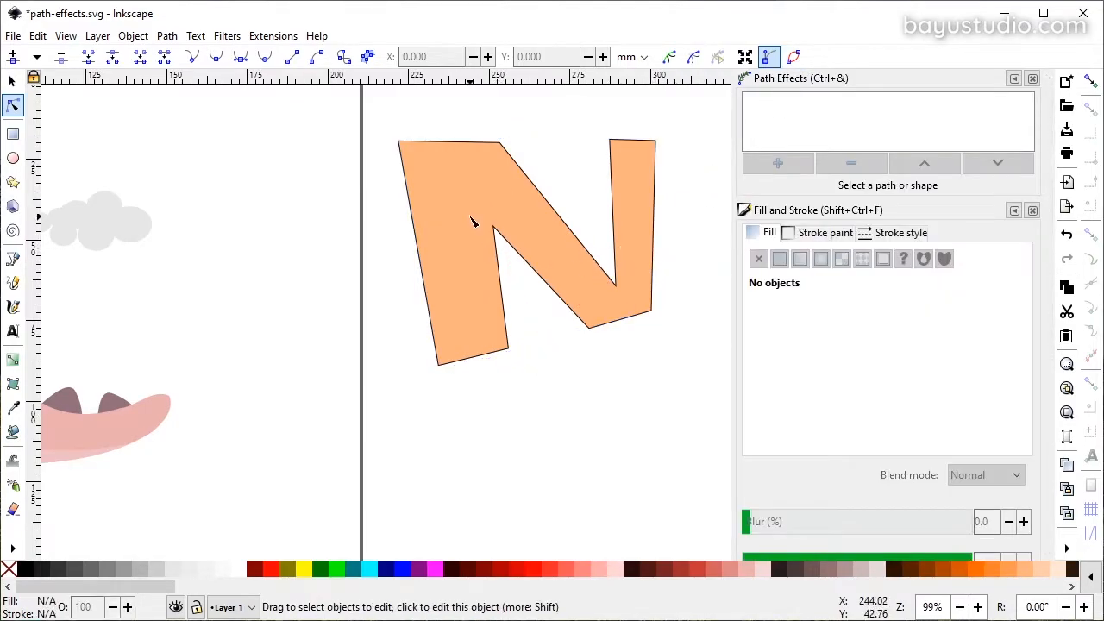
pyautogui.click(459, 315)
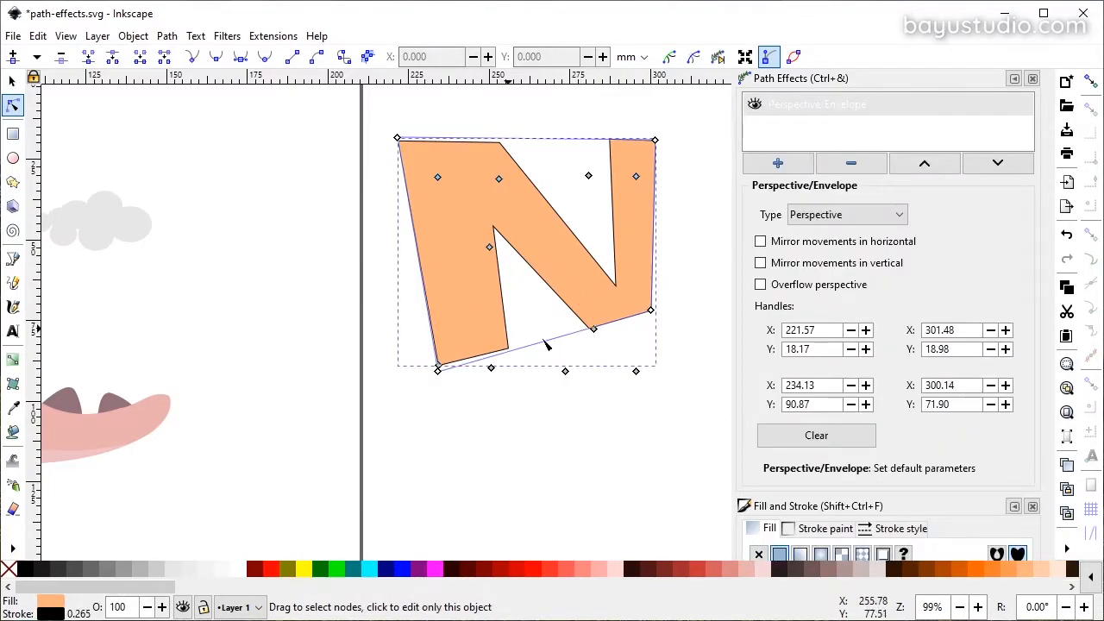
# - Show the original path outline and move the top nodes of the N's right stem slightly upward, the inner one to about 283.306, 27.796 mm
pyautogui.click(794, 58)
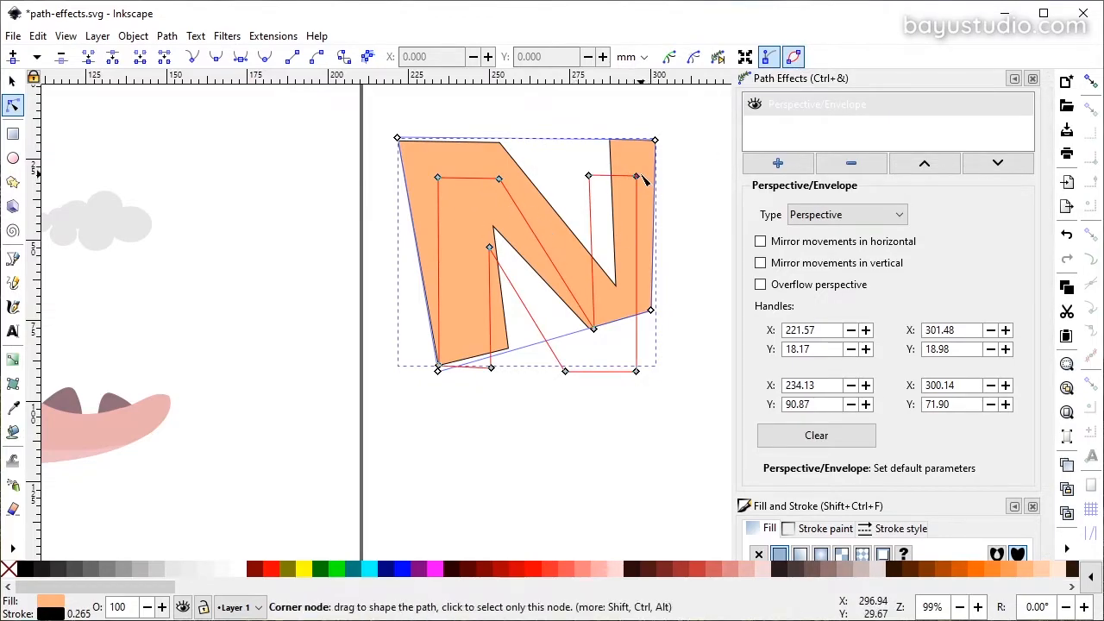
pyautogui.moveTo(641, 179); pyautogui.dragTo(598, 171)
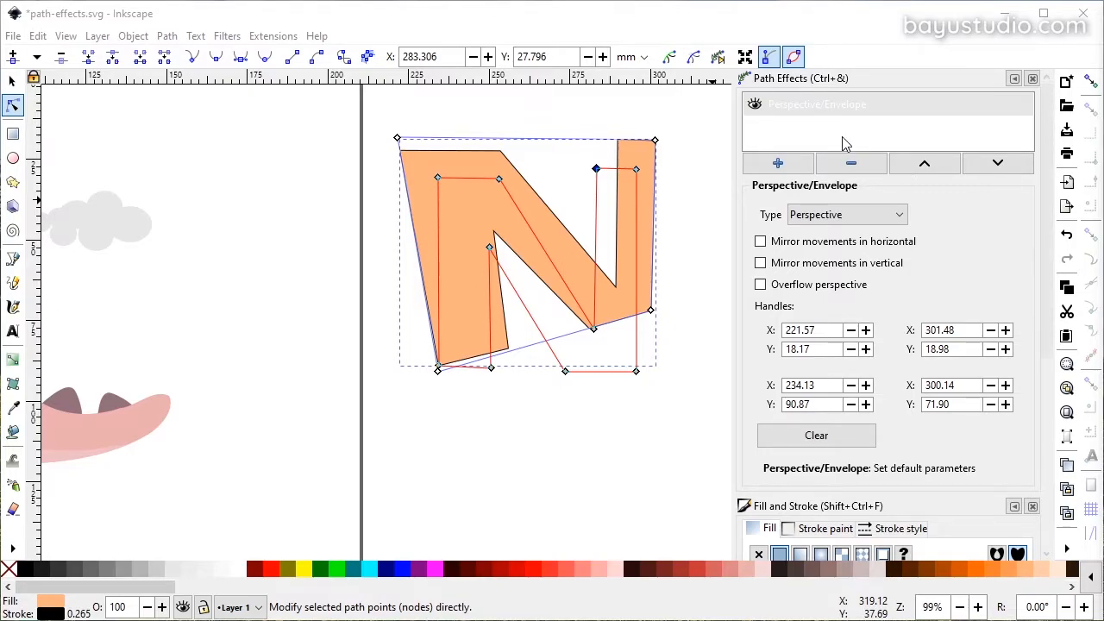
# - Add a second Perspective/Envelope effect to the N, pulling its upper-left handle to about 223.70, 16.30 and lower-right to about 308.16, 103.17
pyautogui.click(778, 164)
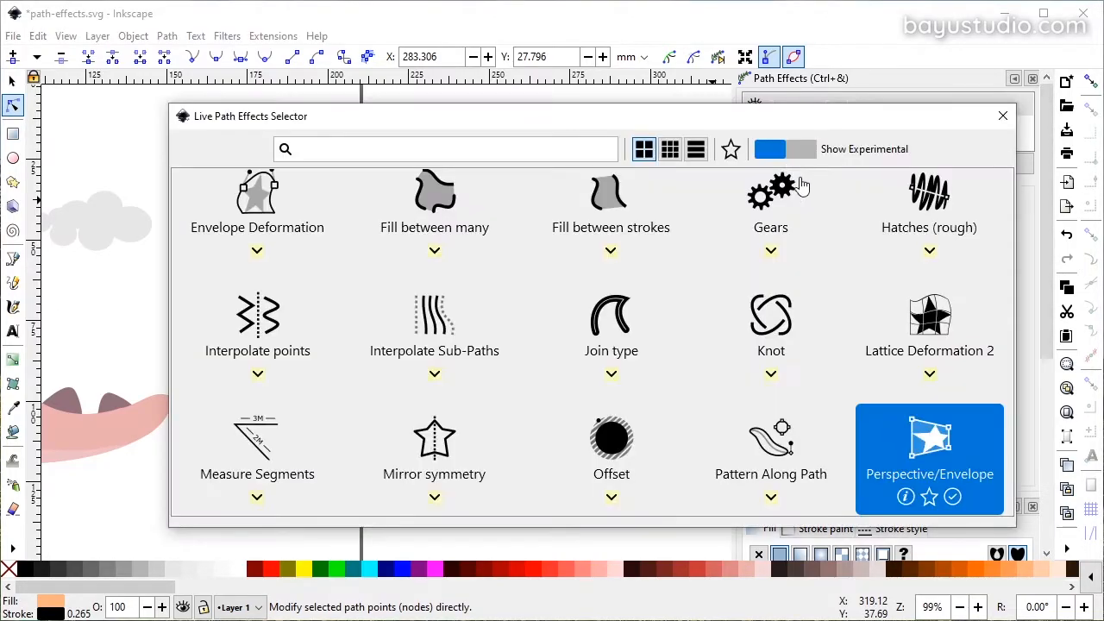
pyautogui.click(936, 440)
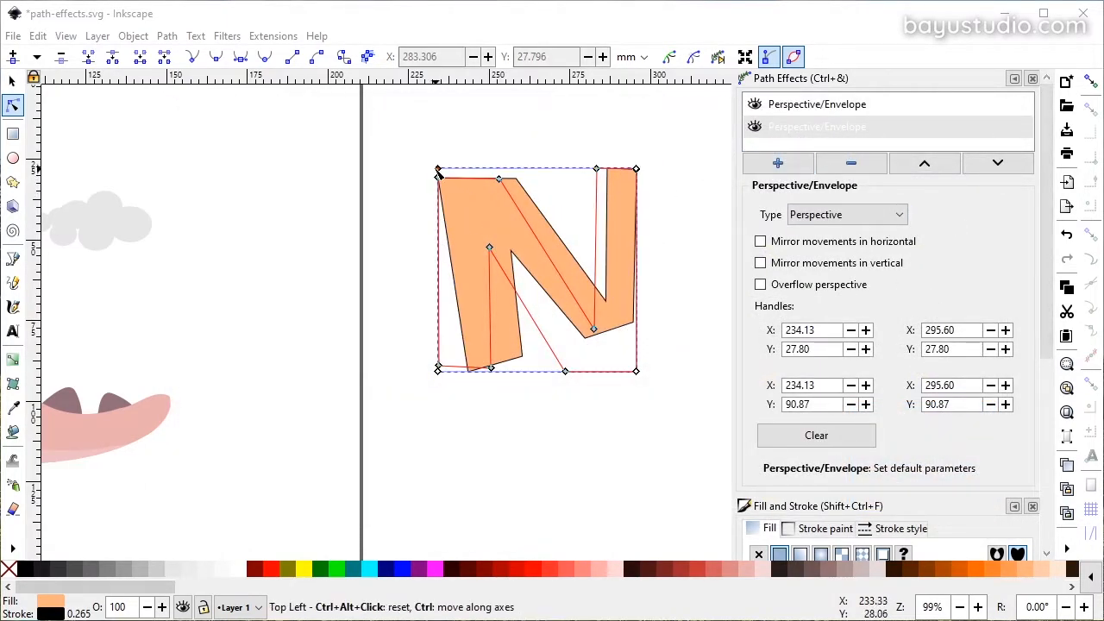
pyautogui.moveTo(438, 169); pyautogui.dragTo(404, 132)
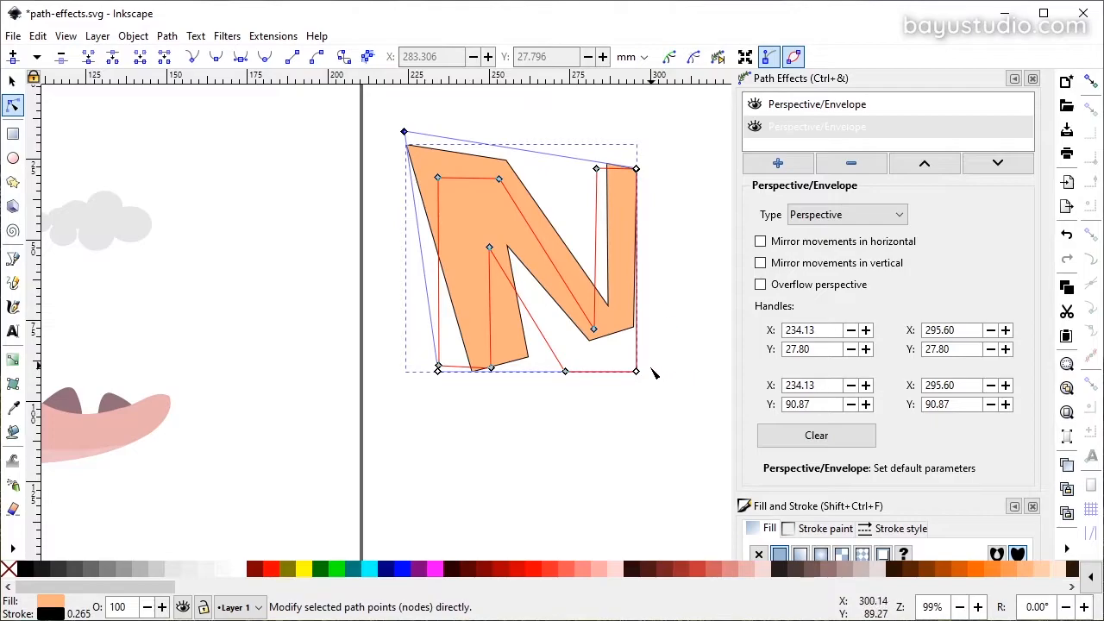
pyautogui.moveTo(636, 371); pyautogui.dragTo(676, 411)
# - Remove the second Perspective/Envelope effect from the N
pyautogui.click(938, 137)
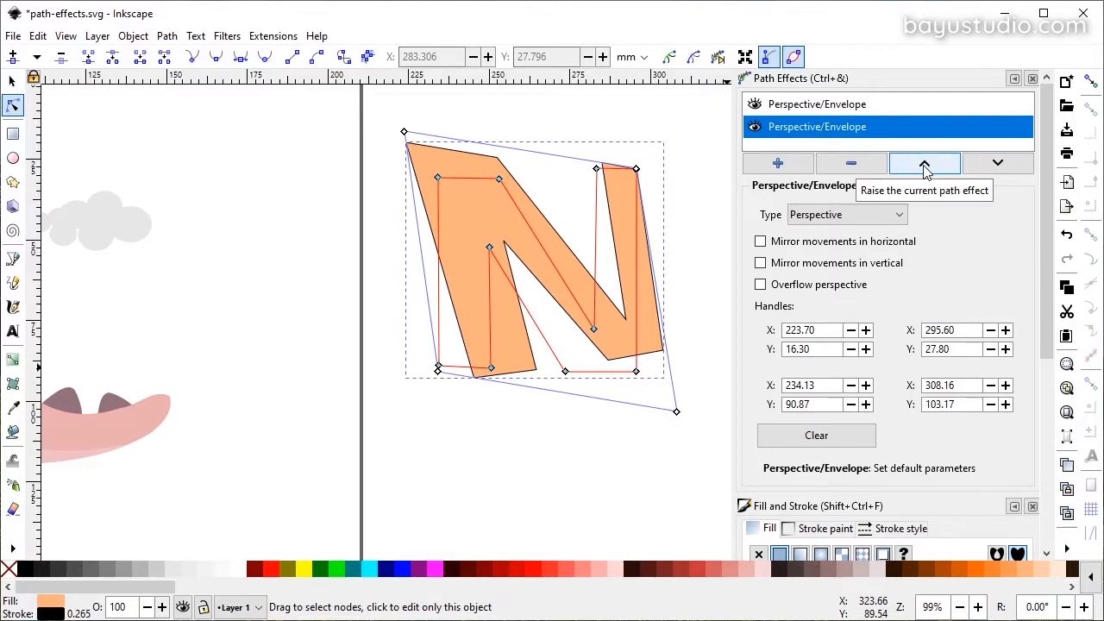
pyautogui.click(854, 163)
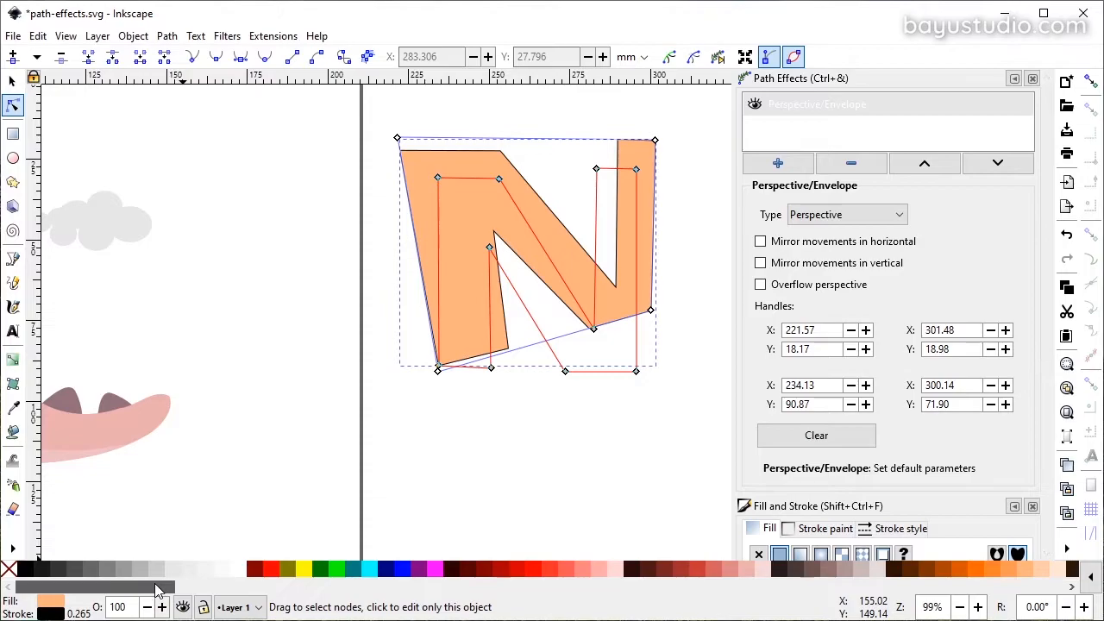
# - Deselect the N and examine the pink dinosaur's separate objects by selecting several of its parts individually
pyautogui.click(294, 383)
pyautogui.hscroll(-12, 291, 392)
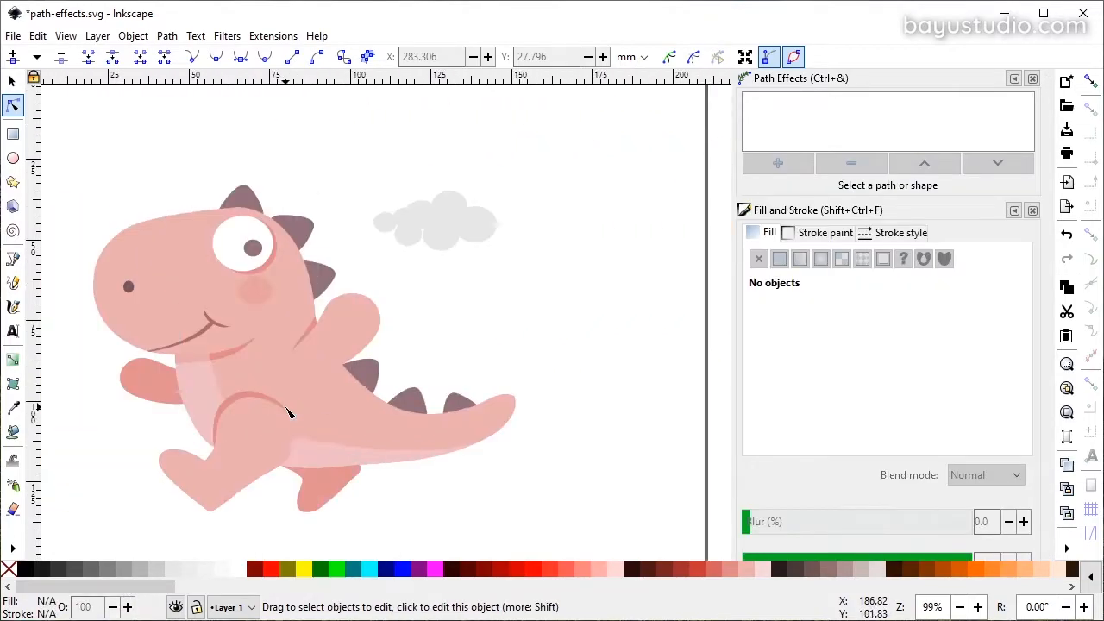
pyautogui.scroll(-2, 355, 412)
pyautogui.scroll(1, 355, 412)
pyautogui.press('s')
pyautogui.click(251, 249)
pyautogui.click(252, 245)
pyautogui.click(320, 410)
pyautogui.click(421, 283)
pyautogui.click(201, 474)
# - Select all parts of the pink dinosaur, leaving out the cloud, and group them into one object
pyautogui.moveTo(148, 533); pyautogui.dragTo(615, 138)
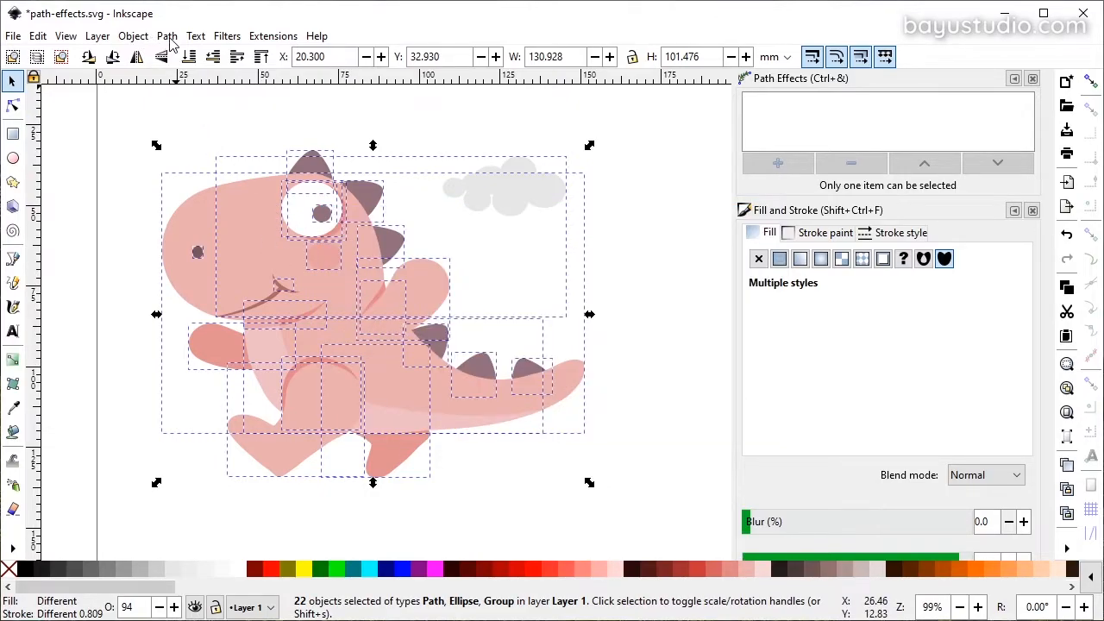
pyautogui.click(133, 36)
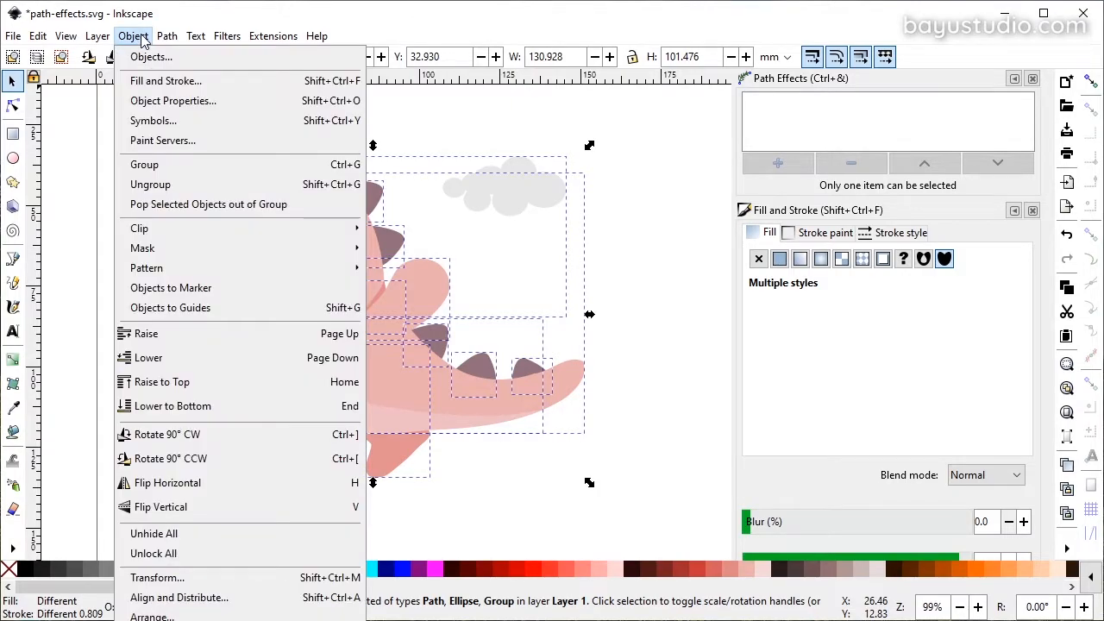
pyautogui.click(147, 165)
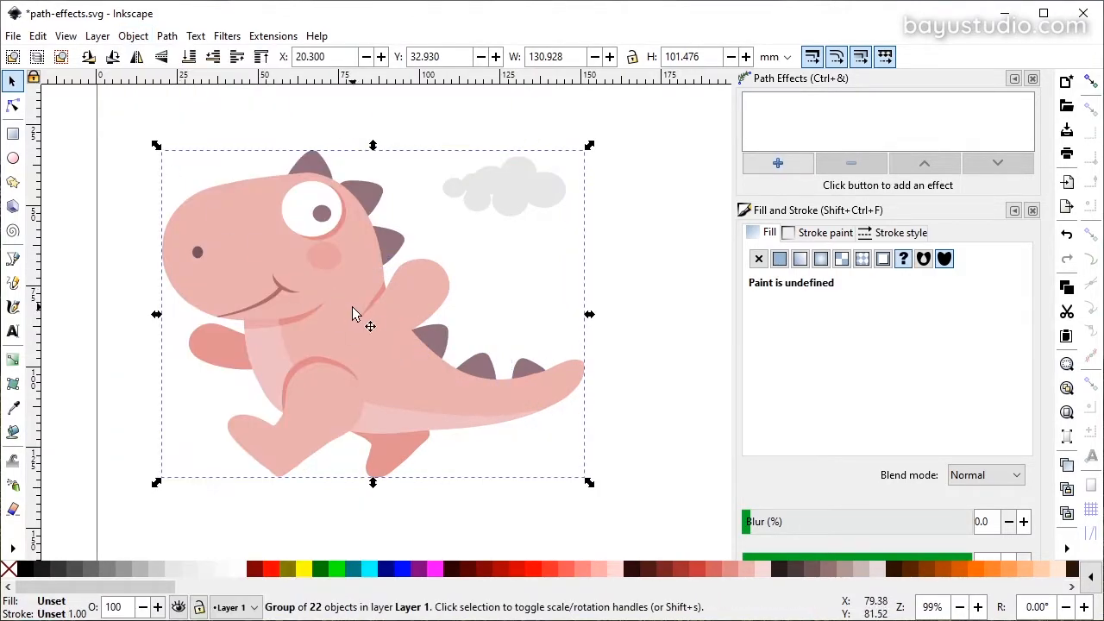
# - Apply the Perspective/Envelope live path effect to the grouped pink dinosaur
pyautogui.click(799, 175)
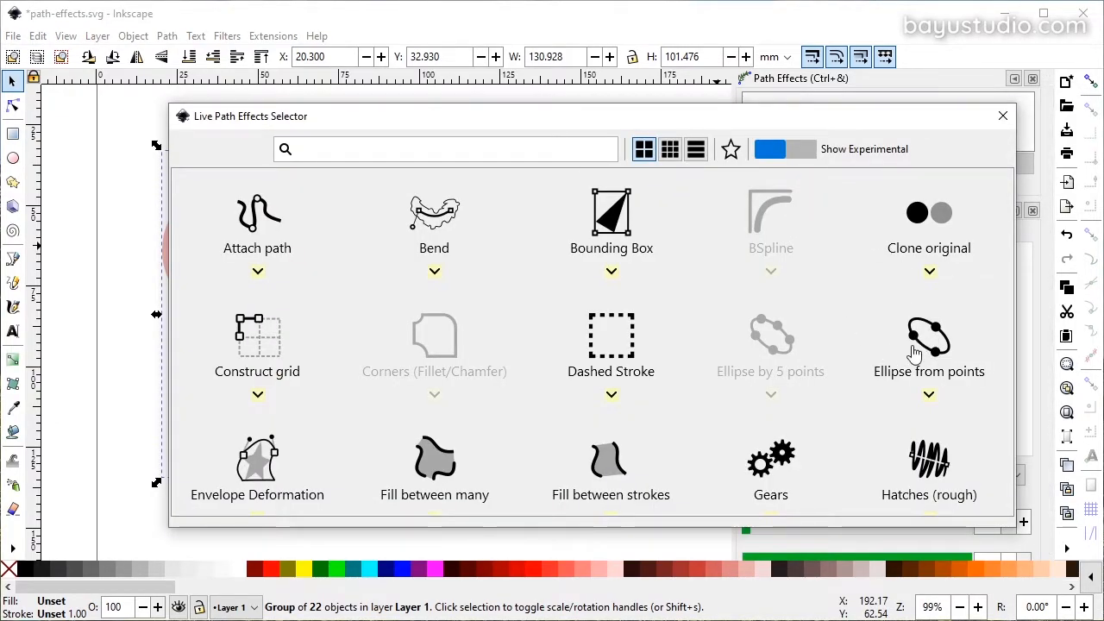
pyautogui.scroll(-5, 922, 362)
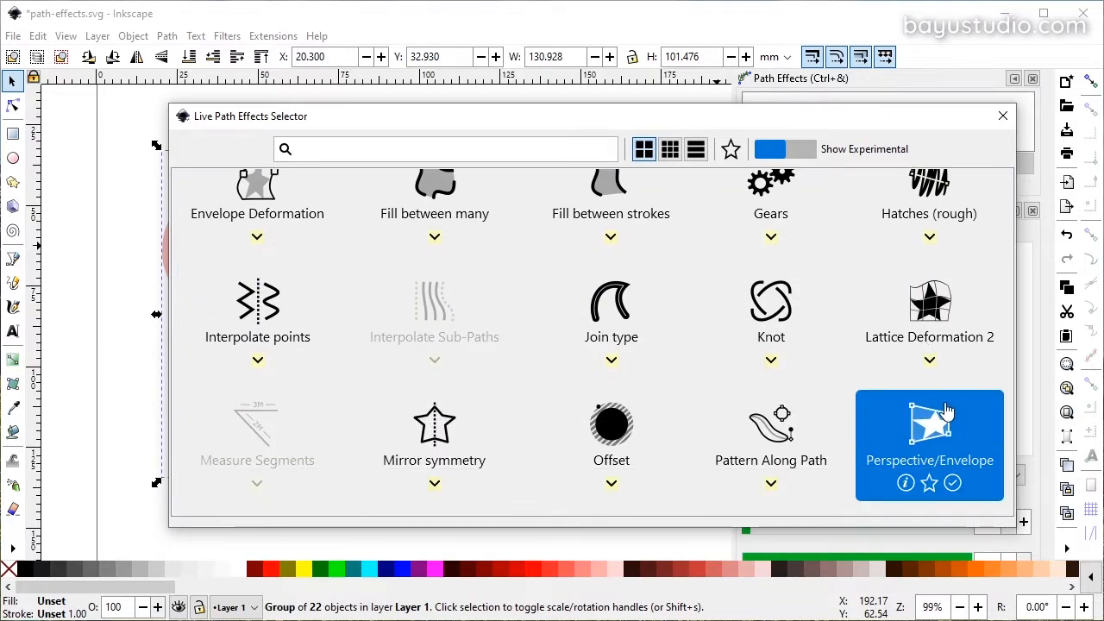
pyautogui.click(927, 432)
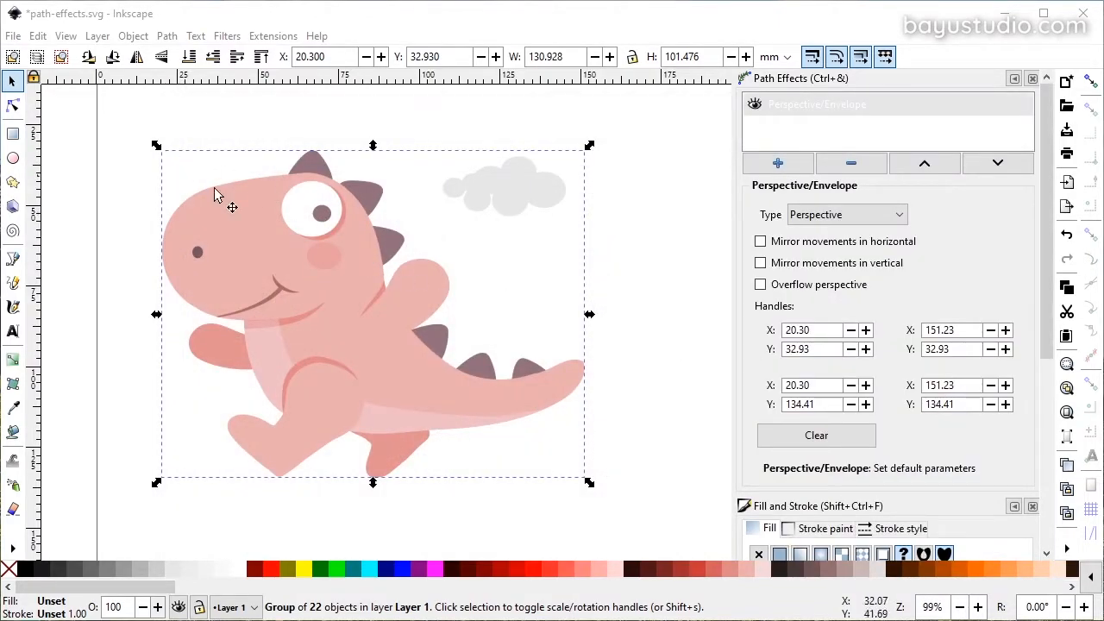
# - Distort the dinosaur group by pulling its upper-right perspective handle outward and its lower-right handle upward, and deselect it
pyautogui.click(13, 107)
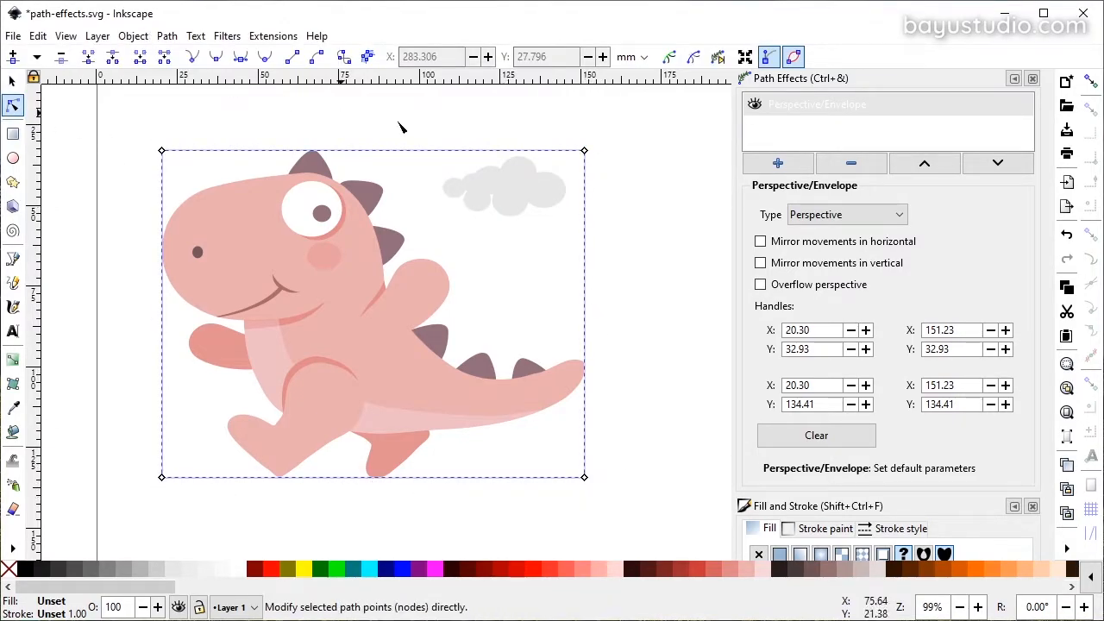
pyautogui.moveTo(586, 153)
pyautogui.mouseDown()
pyautogui.moveTo(630, 109)
pyautogui.moveTo(611, 181)
pyautogui.moveTo(607, 125)
pyautogui.moveTo(460, 167)
pyautogui.moveTo(583, 173)
pyautogui.moveTo(652, 126)
pyautogui.mouseUp()
pyautogui.moveTo(584, 476)
pyautogui.mouseDown()
pyautogui.moveTo(586, 521)
pyautogui.moveTo(588, 440)
pyautogui.mouseUp()
pyautogui.click(641, 344)
# - Add the text "HAPPY DINOSAUR" in the blank page area below the pink dinosaur
pyautogui.scroll(-7, 490, 291)
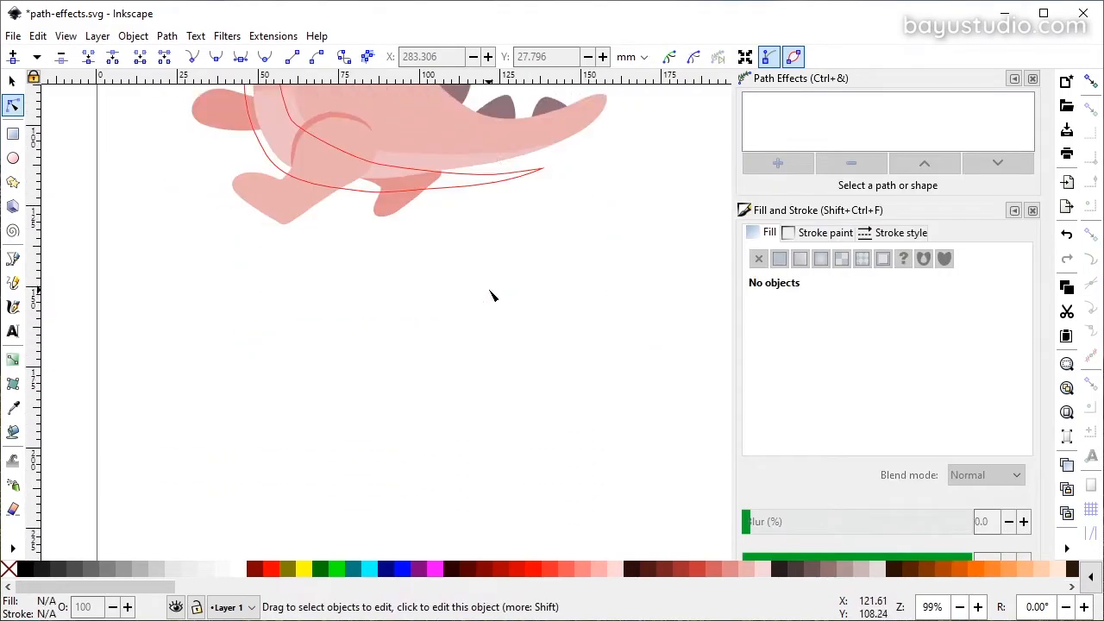
pyautogui.click(13, 331)
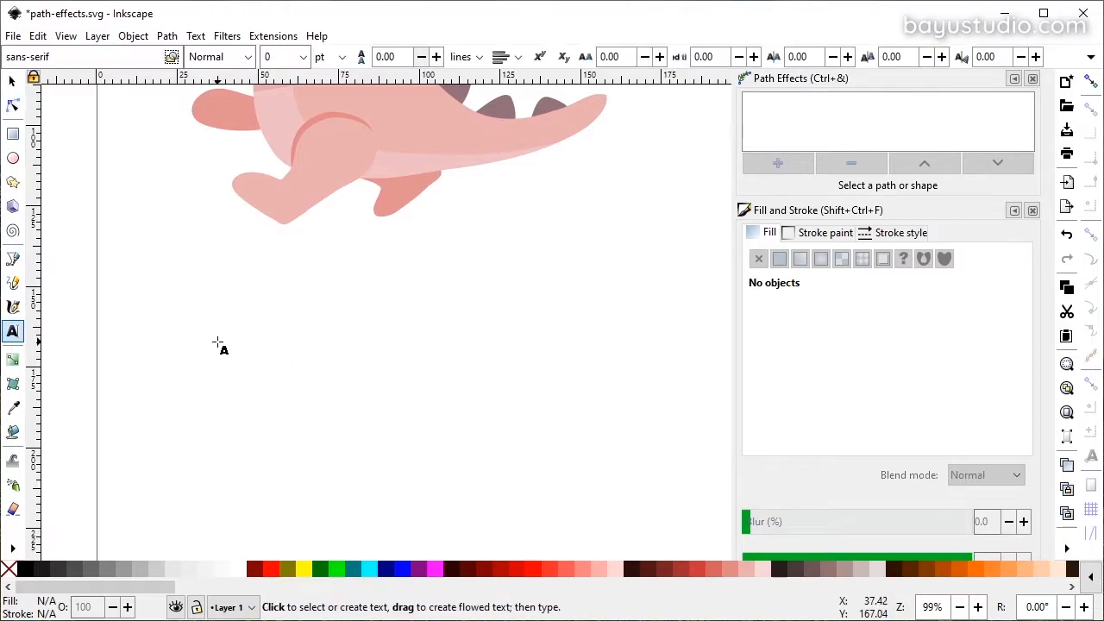
pyautogui.click(218, 339)
pyautogui.write('HAPPY DINOSAUR')
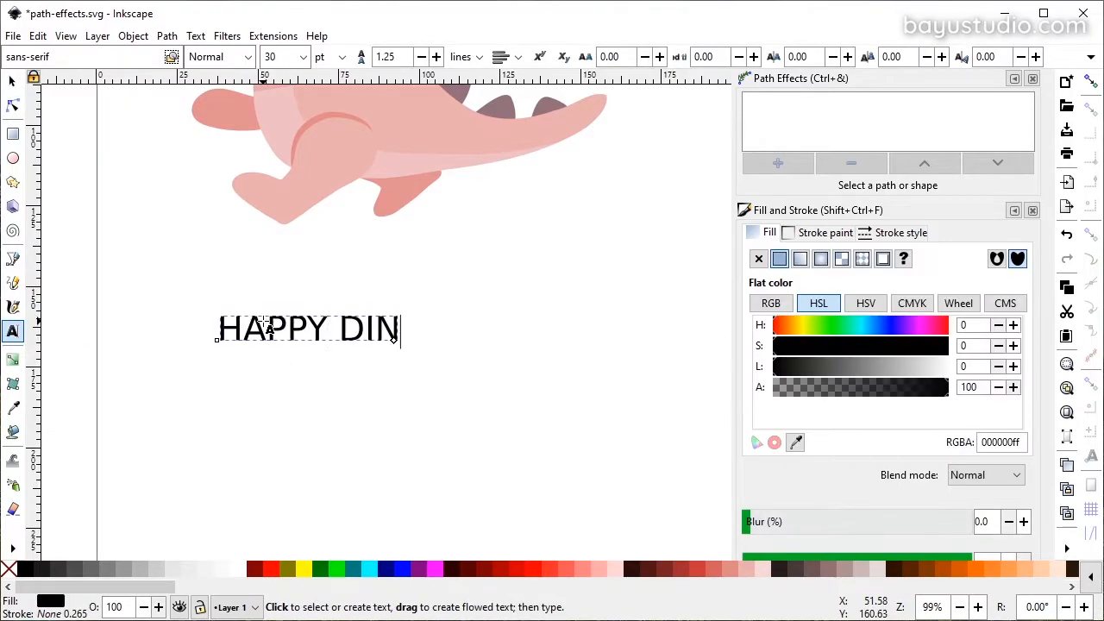
# - Shift the HAPPY DINOSAUR text slightly up and to the right, and set its font to Arial in the Heavy style
pyautogui.click(12, 84)
pyautogui.moveTo(432, 331); pyautogui.dragTo(450, 302)
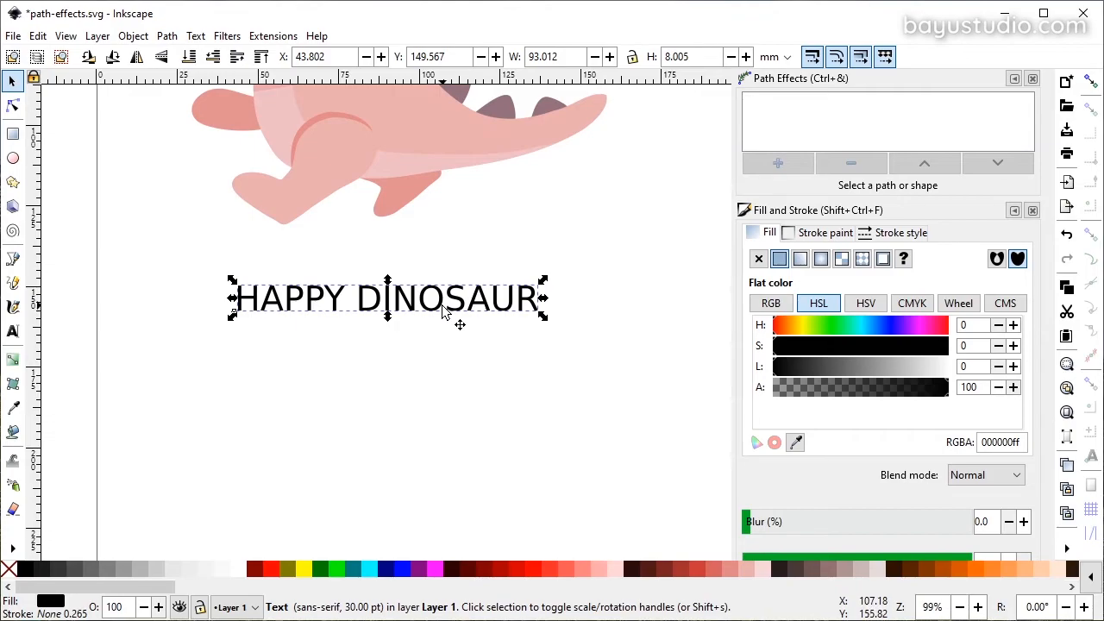
pyautogui.doubleClick(443, 308)
pyautogui.hotkey('ctrl', 'a')
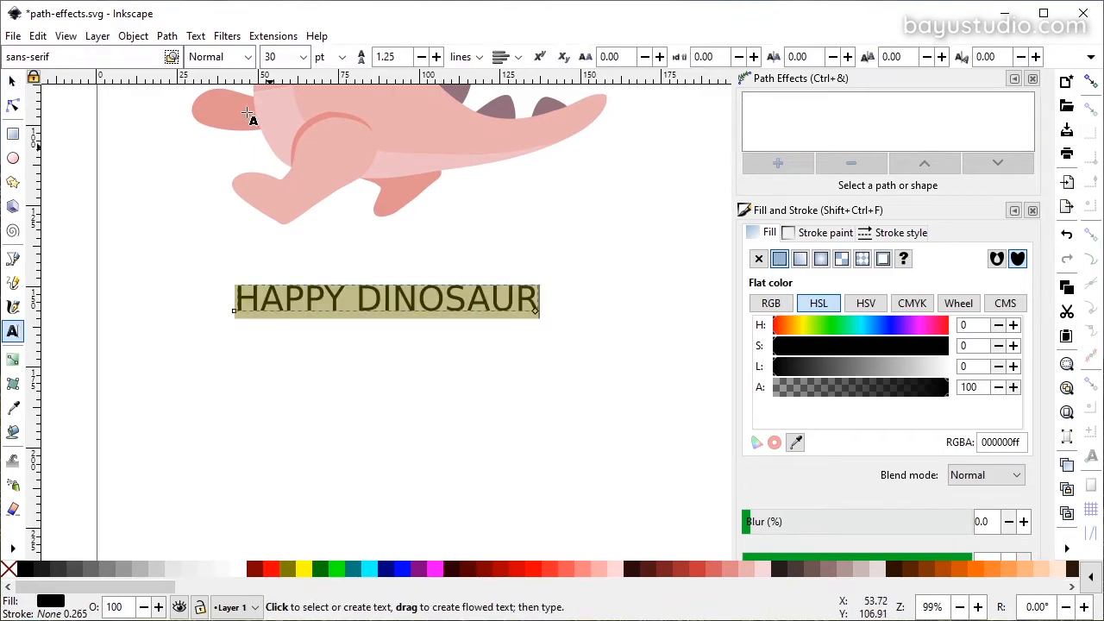
pyautogui.click(176, 57)
pyautogui.click(34, 251)
pyautogui.click(248, 57)
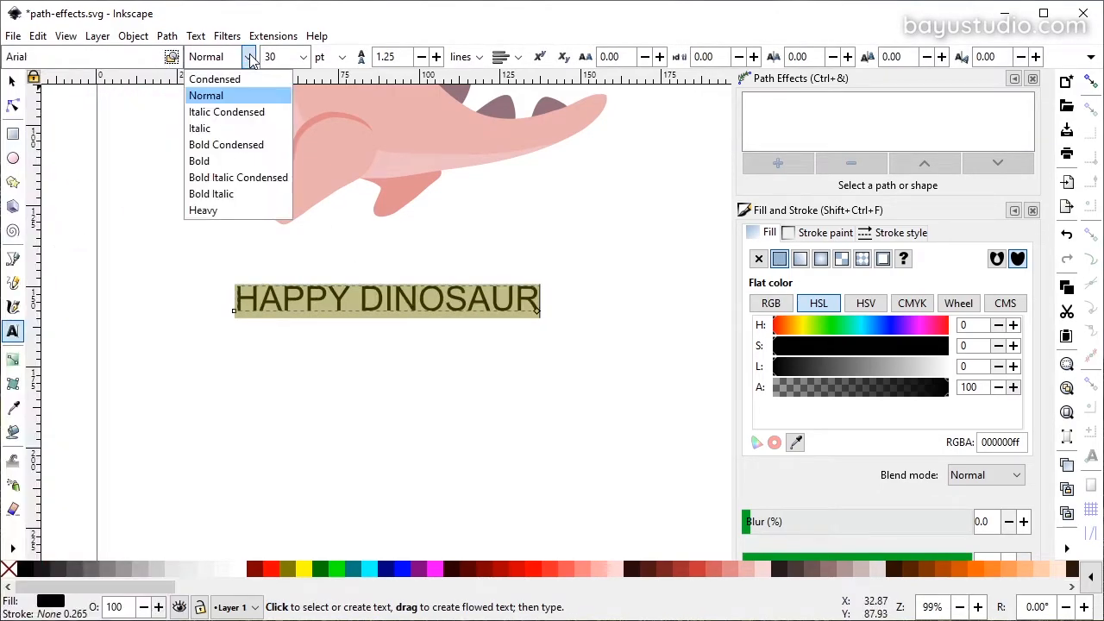
pyautogui.click(205, 210)
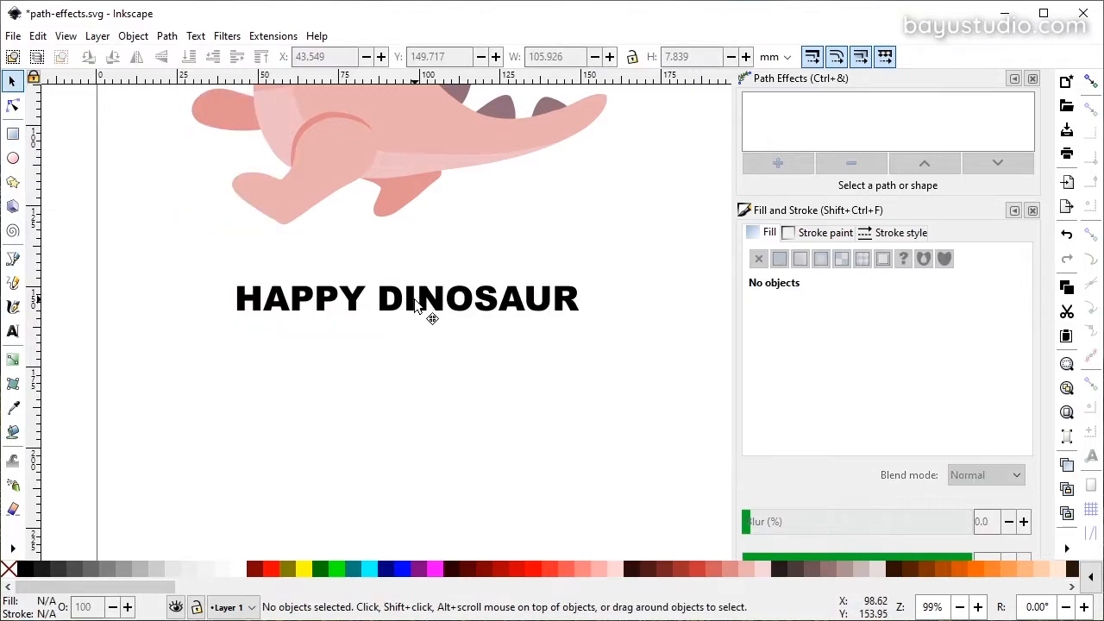
# - Move the HAPPY DINOSAUR text slightly down and to the left beneath the dinosaur, and deselect it
pyautogui.click(419, 304)
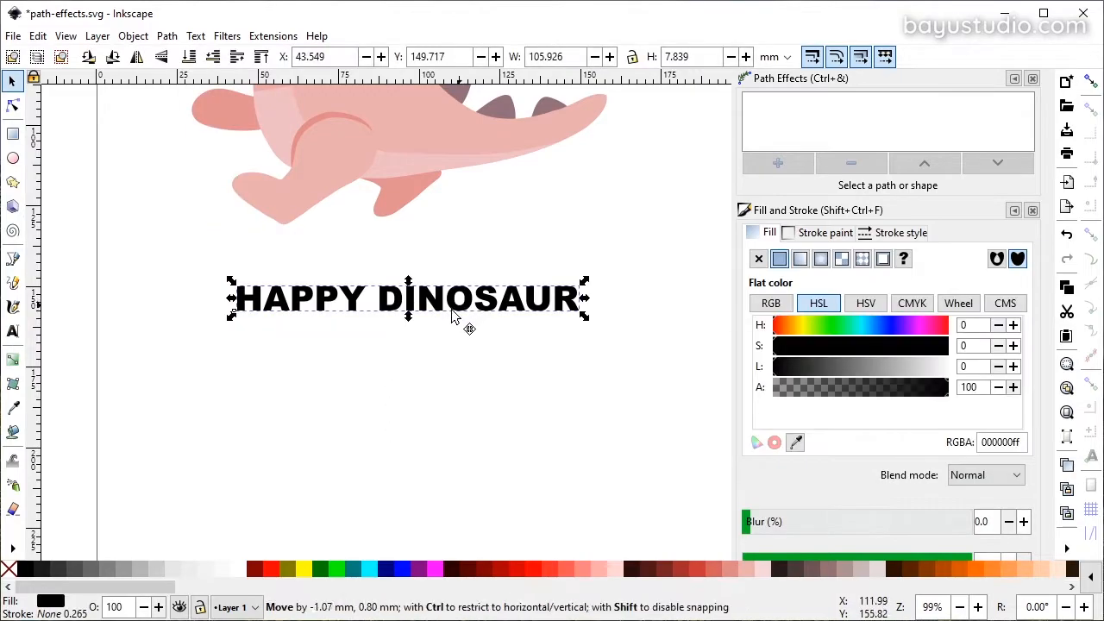
pyautogui.moveTo(459, 308); pyautogui.dragTo(440, 326)
pyautogui.click(439, 388)
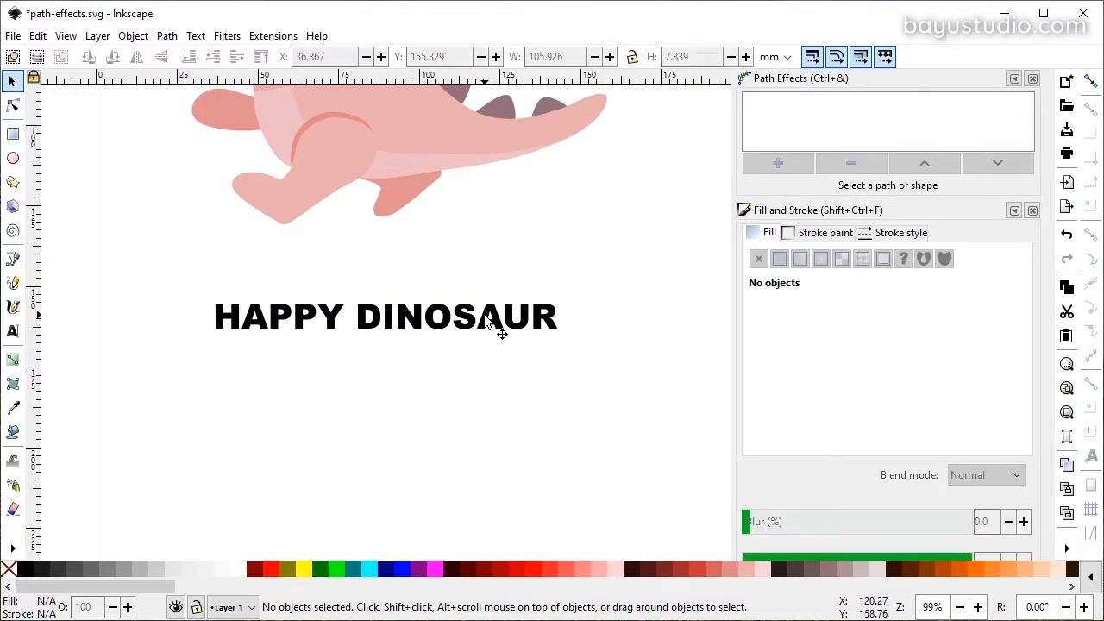
pyautogui.click(500, 326)
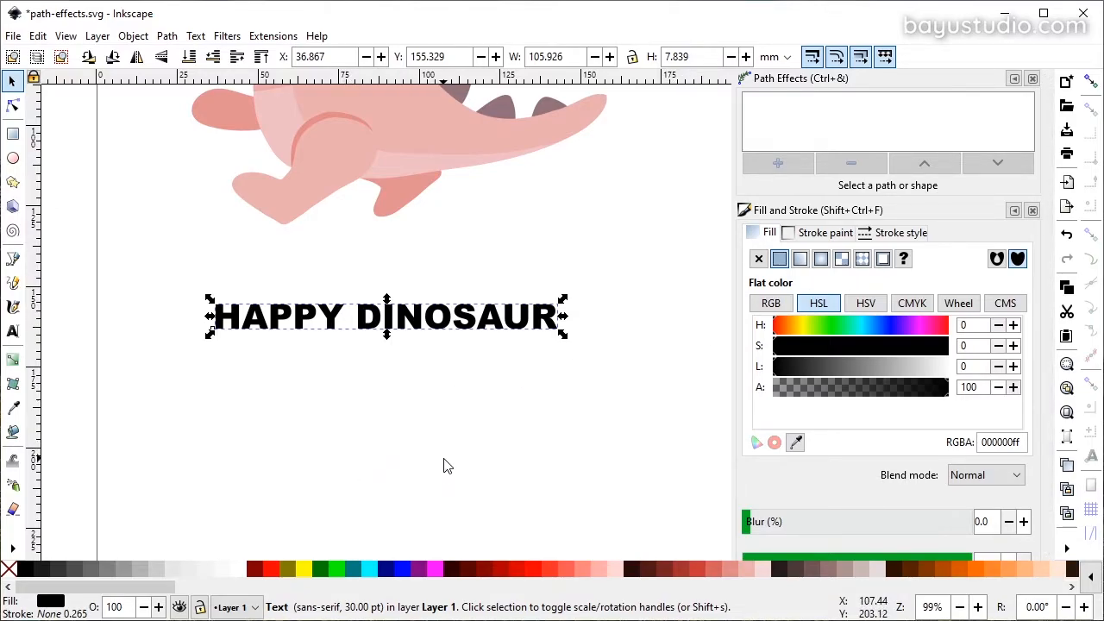
pyautogui.click(419, 443)
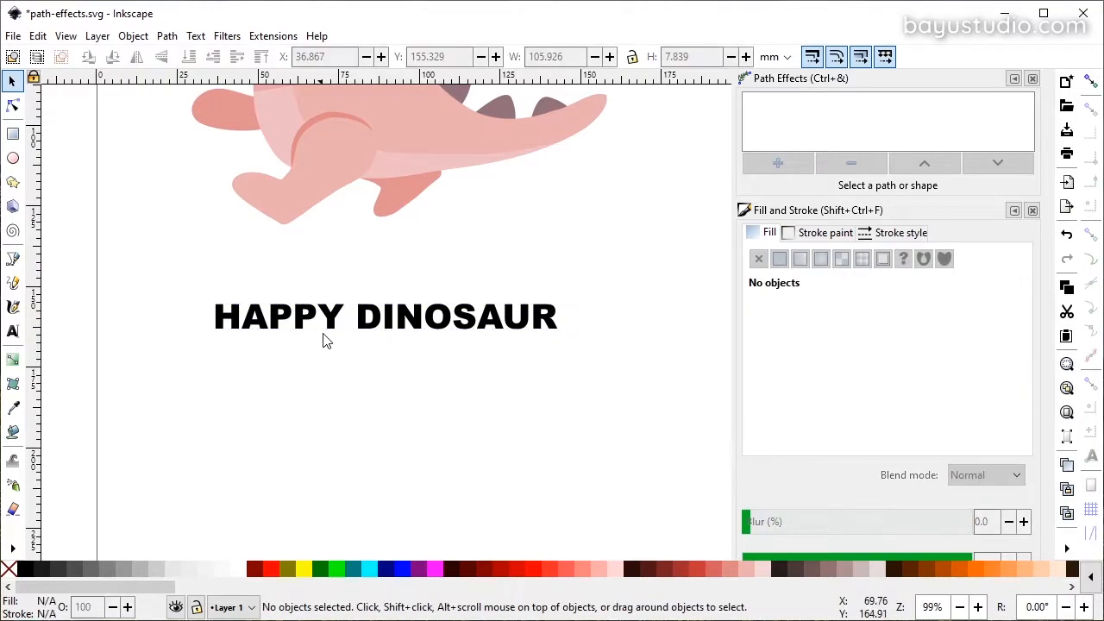
# - Convert the HAPPY DINOSAUR text object to paths and check its individual letters within the group
pyautogui.click(415, 317)
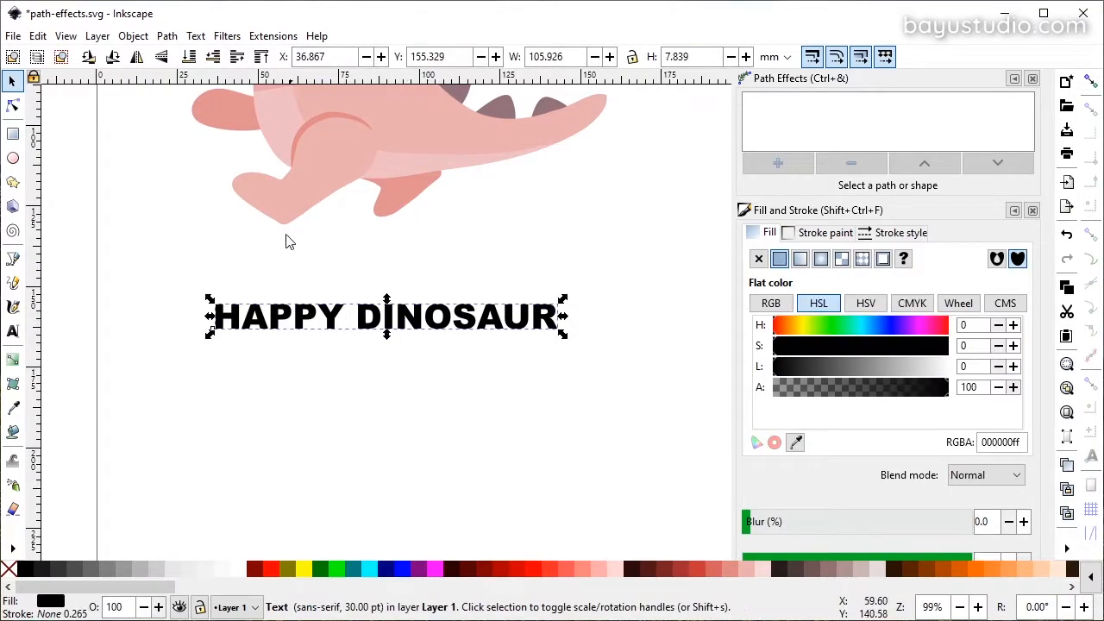
pyautogui.click(166, 38)
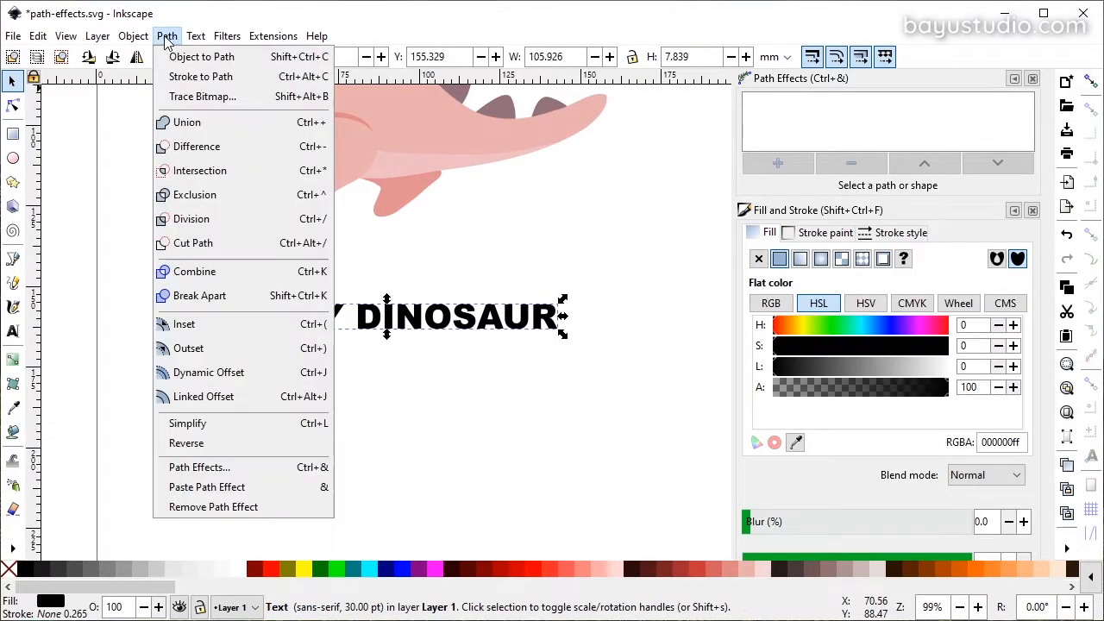
pyautogui.click(205, 57)
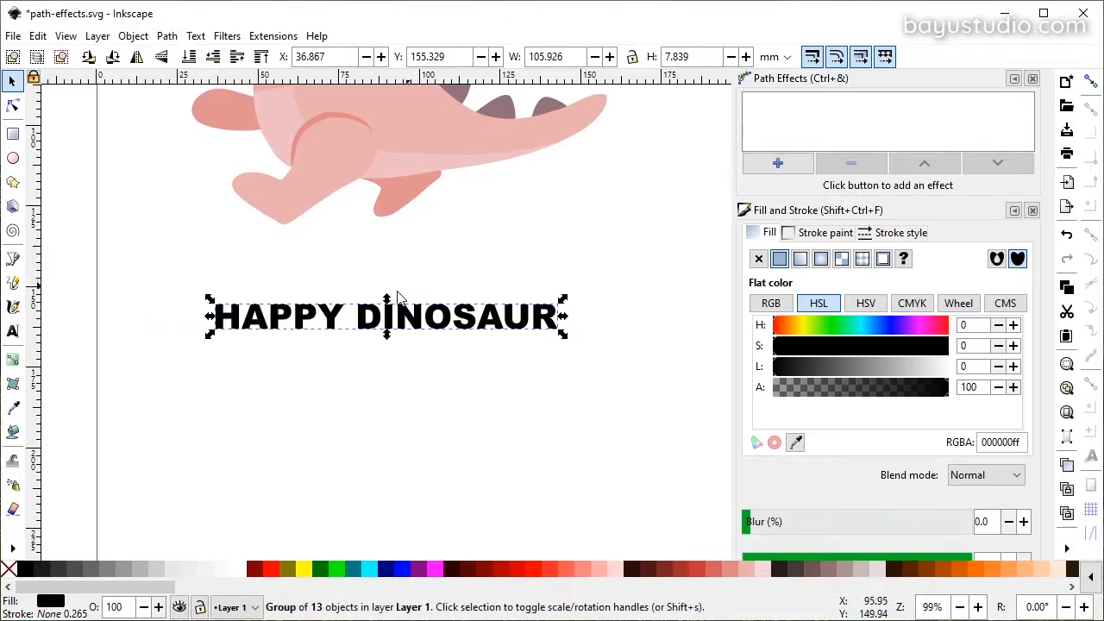
pyautogui.click(13, 105)
pyautogui.moveTo(580, 275); pyautogui.dragTo(607, 284)
pyautogui.click(487, 322)
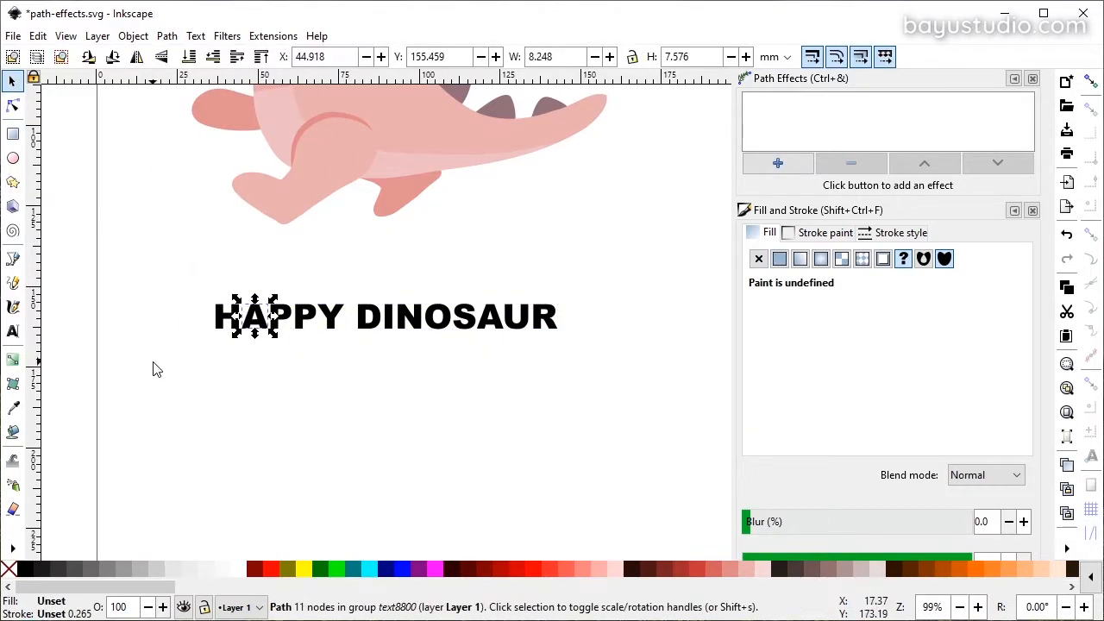
# - Fill the whole HAPPY DINOSAUR letter group with the light blue 5fbcd3
pyautogui.moveTo(181, 357); pyautogui.dragTo(630, 257)
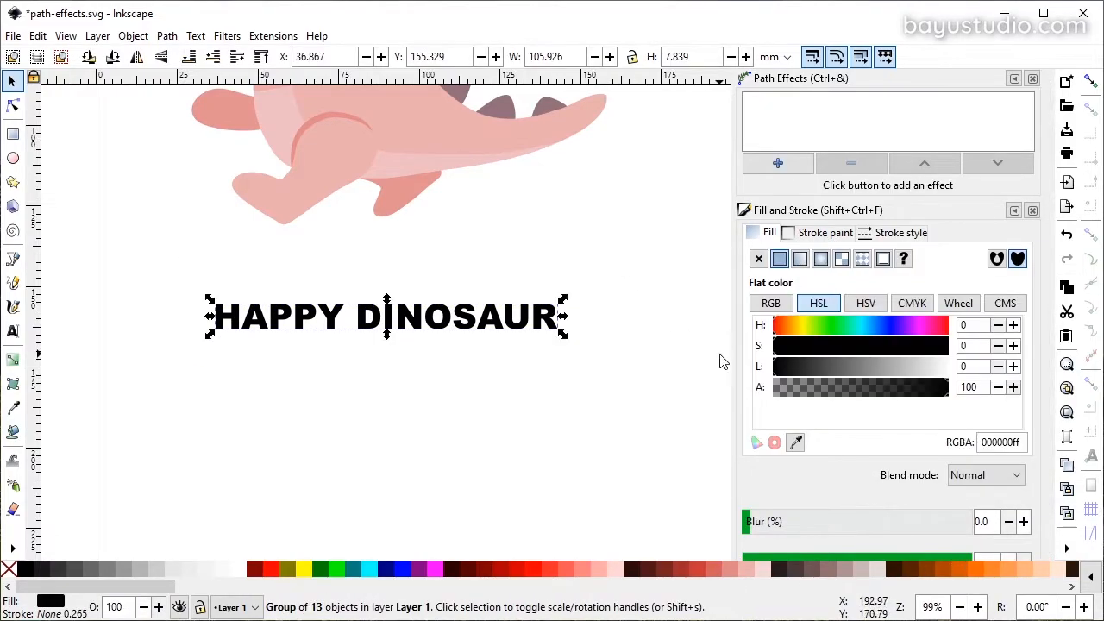
pyautogui.moveTo(214, 587); pyautogui.dragTo(671, 590)
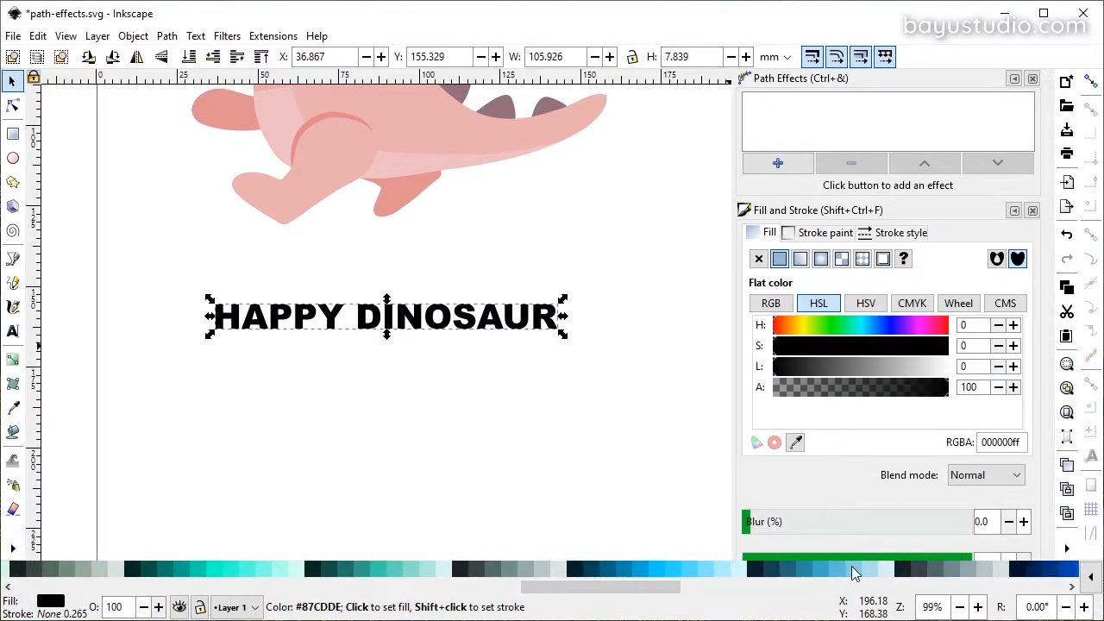
pyautogui.click(850, 569)
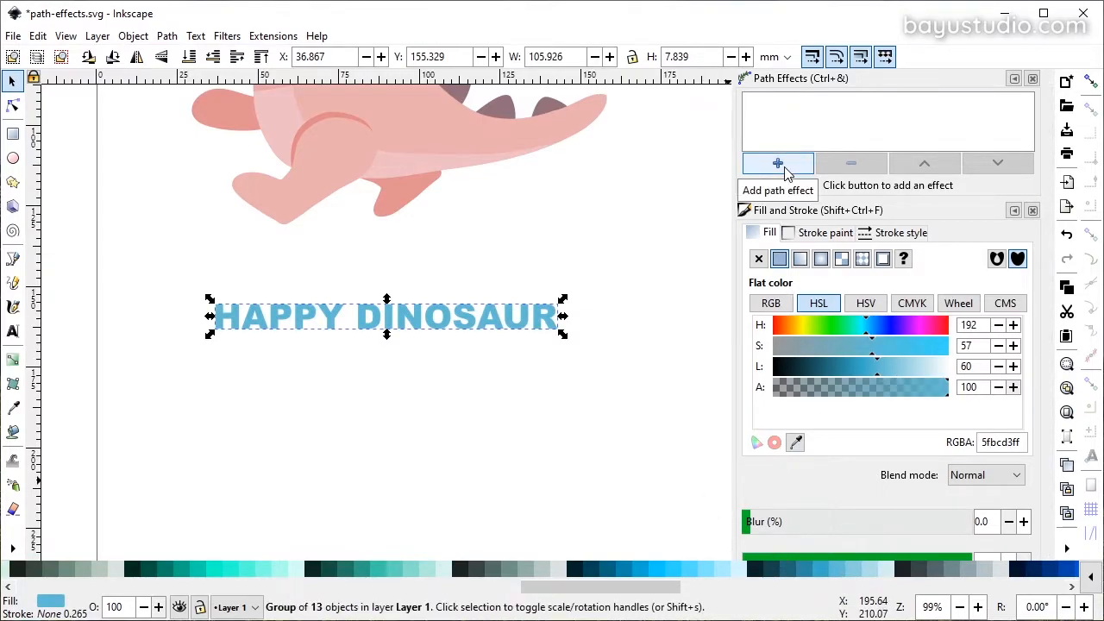
# - Apply the Perspective/Envelope live path effect to the blue HAPPY DINOSAUR group
pyautogui.click(785, 173)
pyautogui.scroll(-3, 911, 401)
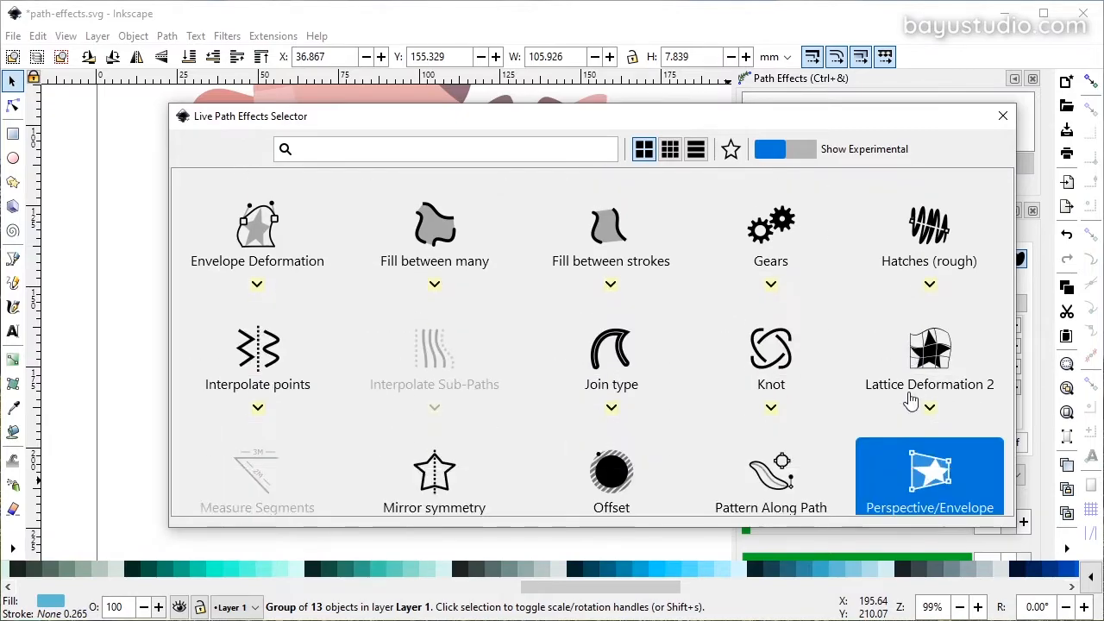
pyautogui.scroll(-2, 911, 401)
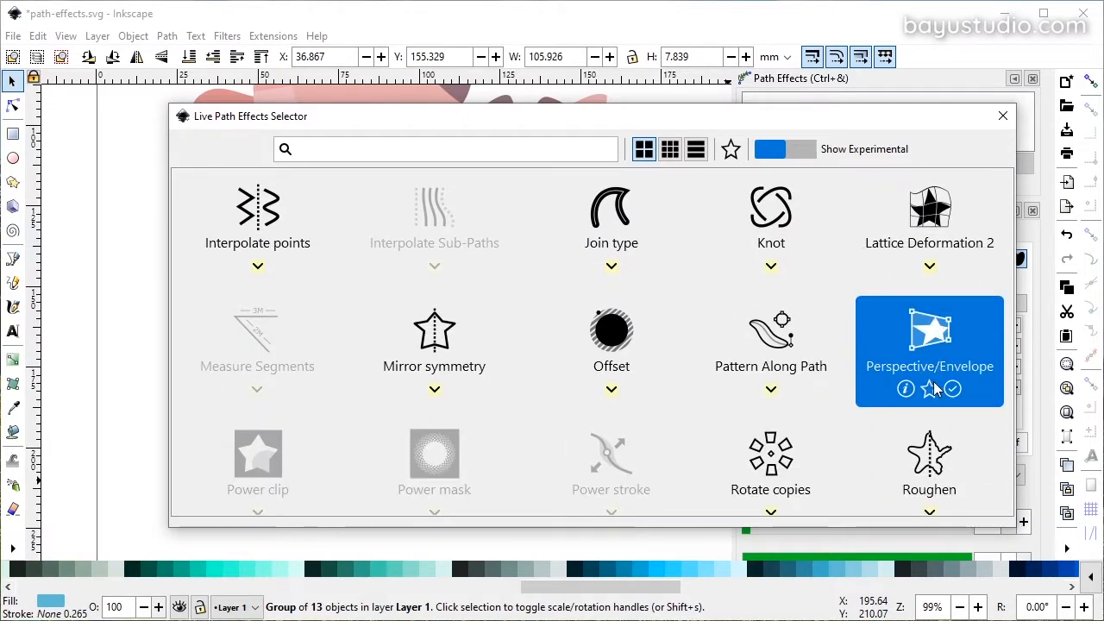
pyautogui.click(931, 353)
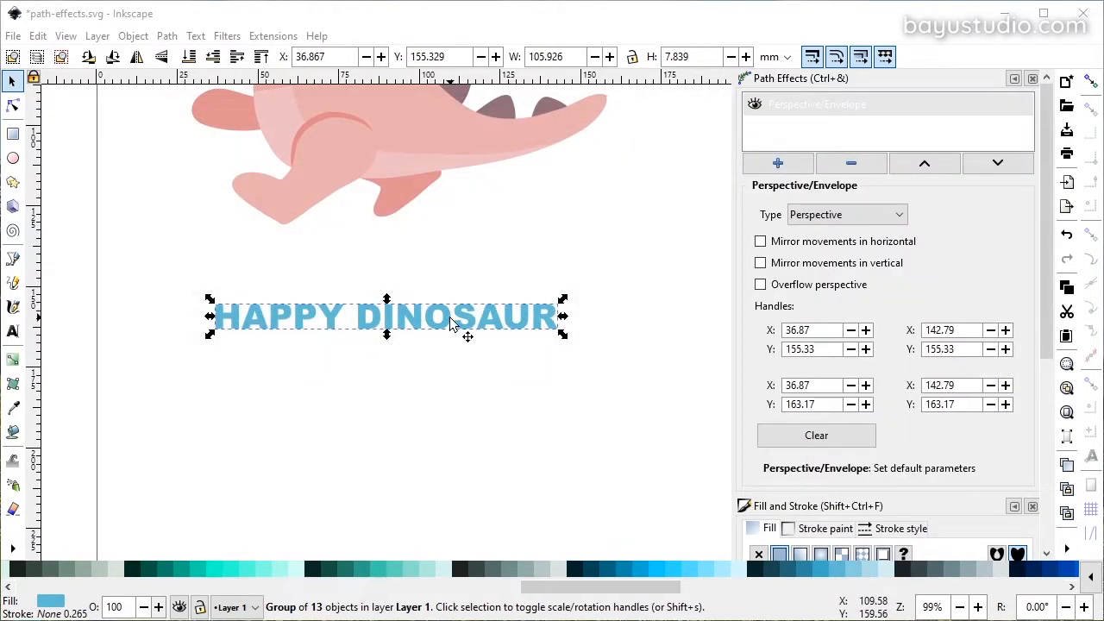
# - Distort the blue text by raising its upper-right perspective handle to about Y 140.6 and lowering its lower-left handle to about Y 167.2, and nudge it slightly upward
pyautogui.press('n')
pyautogui.moveTo(558, 305); pyautogui.dragTo(563, 259)
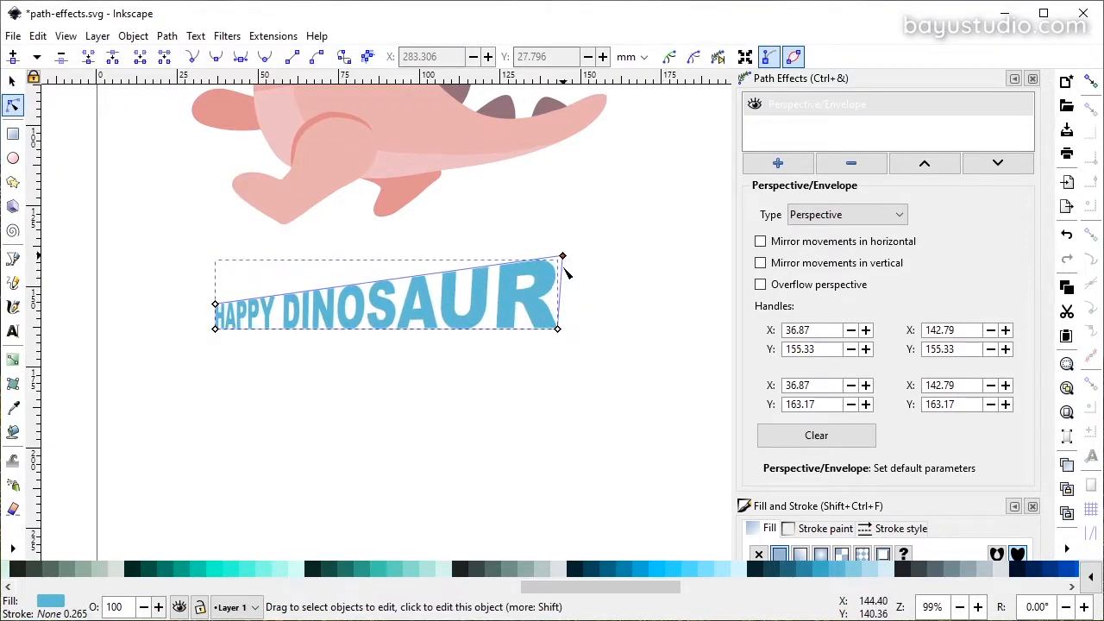
pyautogui.moveTo(216, 329); pyautogui.dragTo(217, 341)
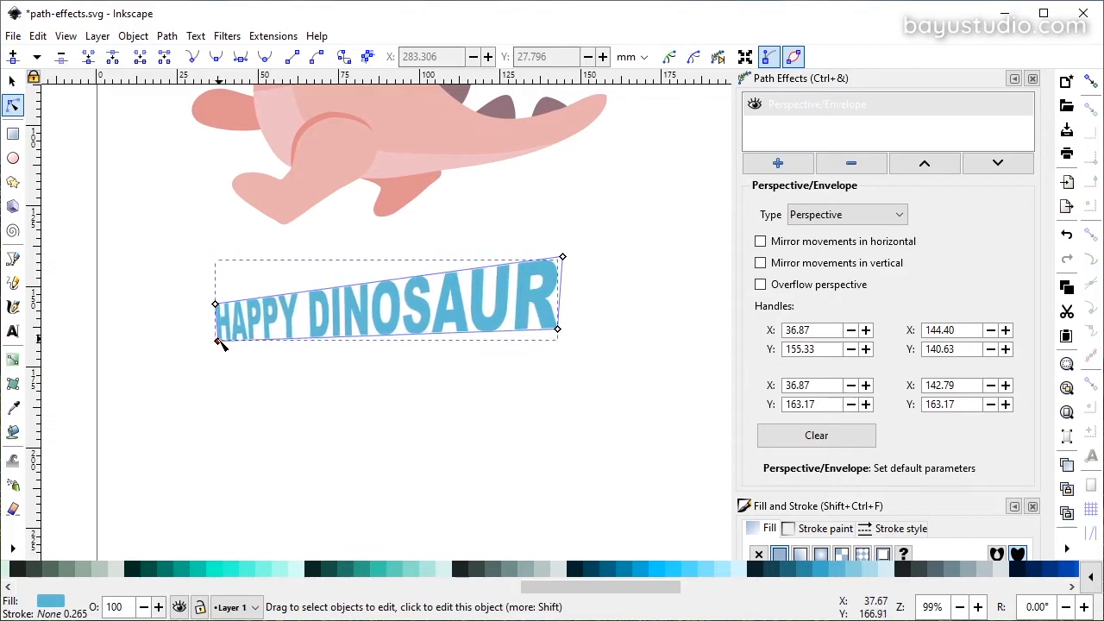
pyautogui.click(13, 81)
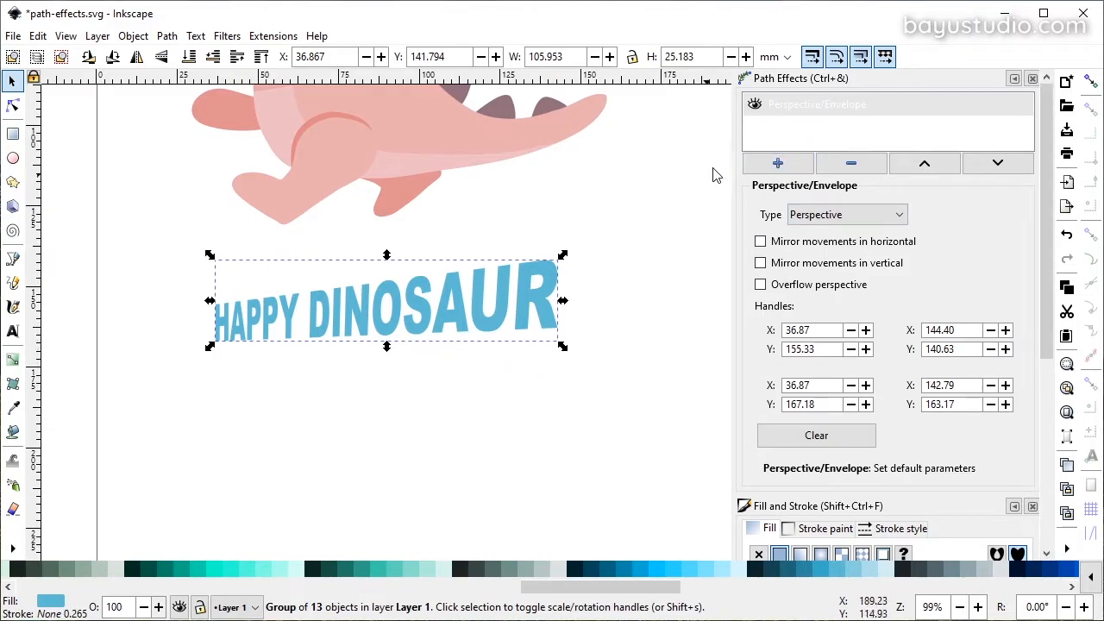
pyautogui.moveTo(552, 304)
pyautogui.mouseDown()
pyautogui.moveTo(532, 313)
pyautogui.moveTo(551, 300)
pyautogui.mouseUp()
# - Convert the perspective-distorted text group to plain paths and deselect it
pyautogui.click(167, 36)
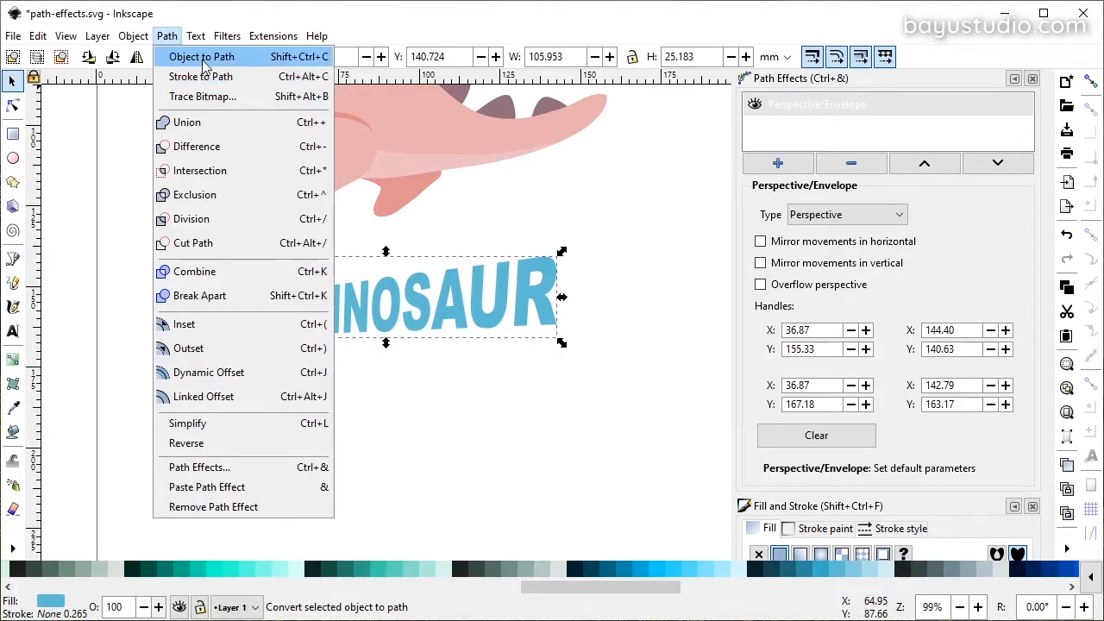
pyautogui.click(203, 57)
pyautogui.press('Escape')
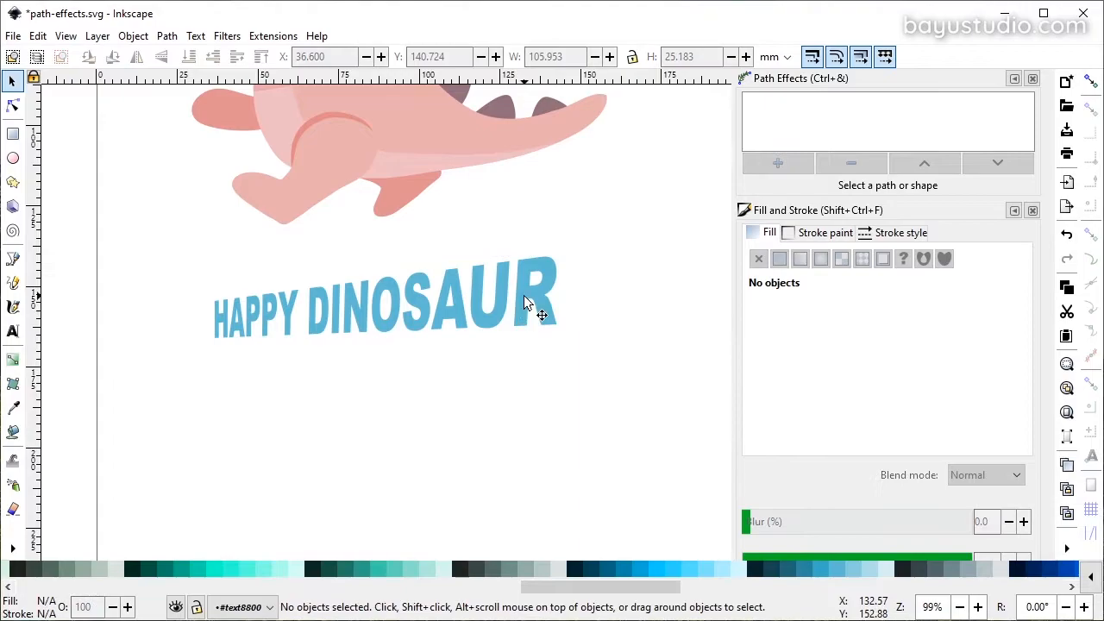
# - Examine the converted letters as separate paths, singly and all together, and inspect the nodes of the letter U
pyautogui.click(448, 306)
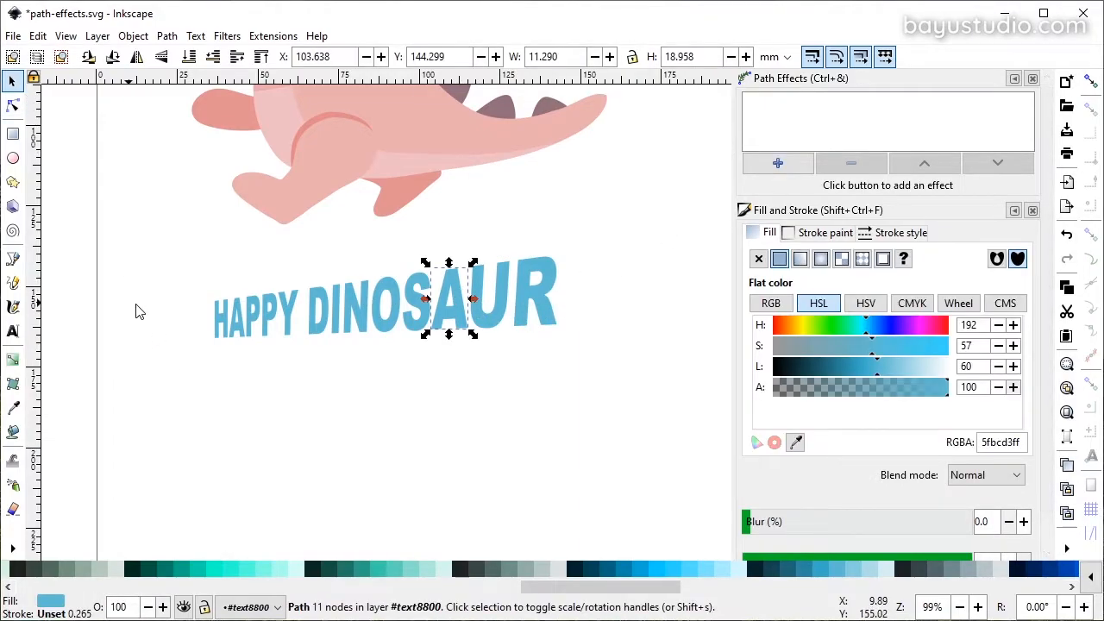
pyautogui.press('Escape')
pyautogui.click(258, 319)
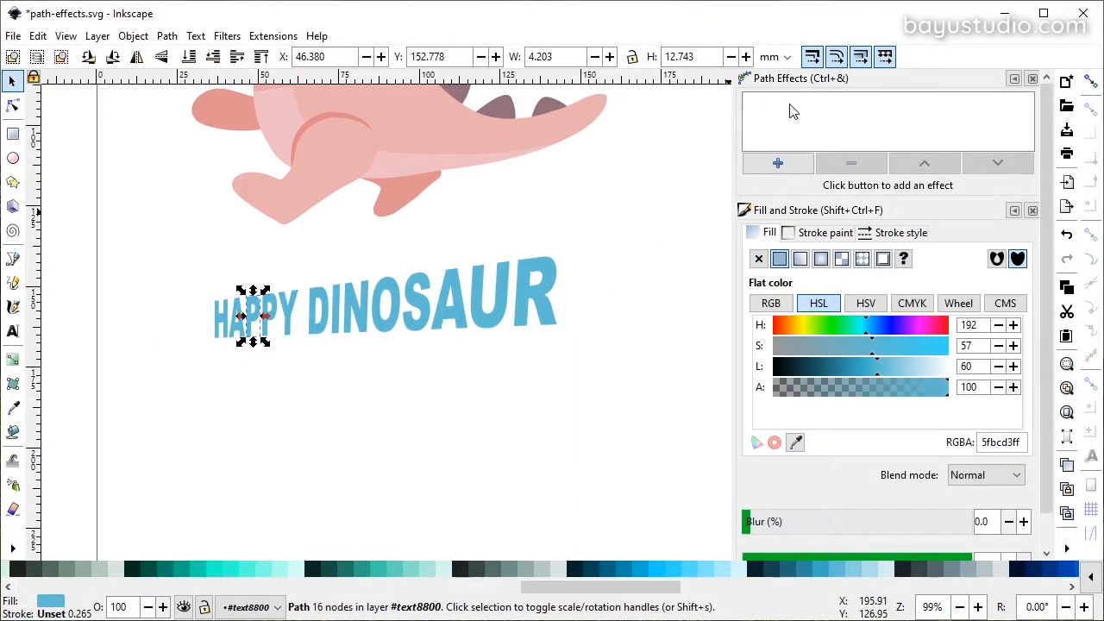
pyautogui.click(303, 409)
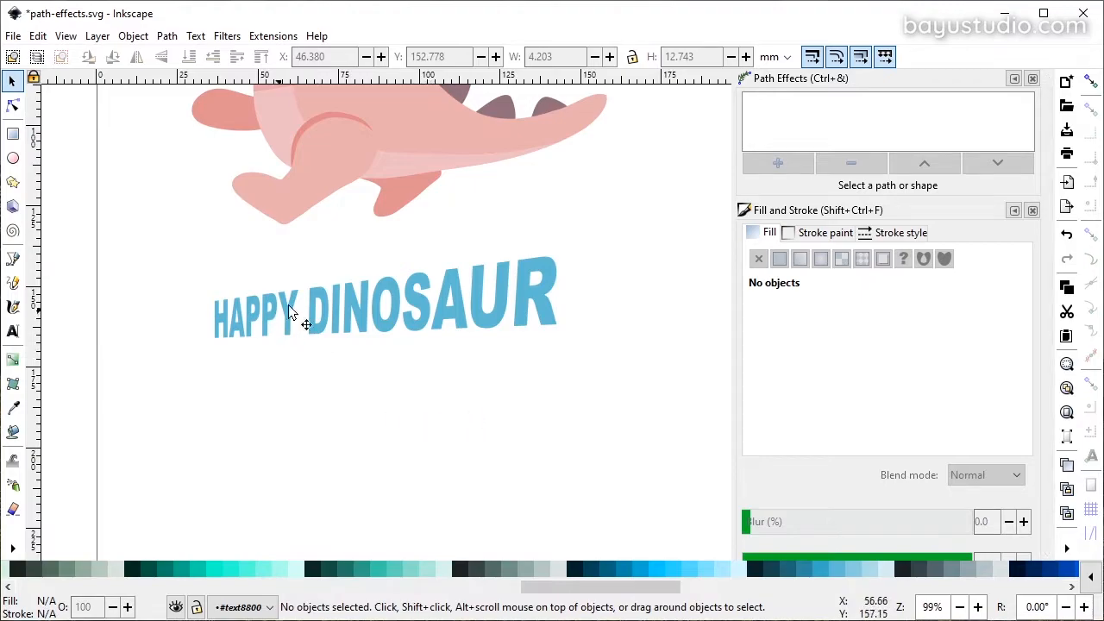
pyautogui.moveTo(192, 379); pyautogui.dragTo(616, 245)
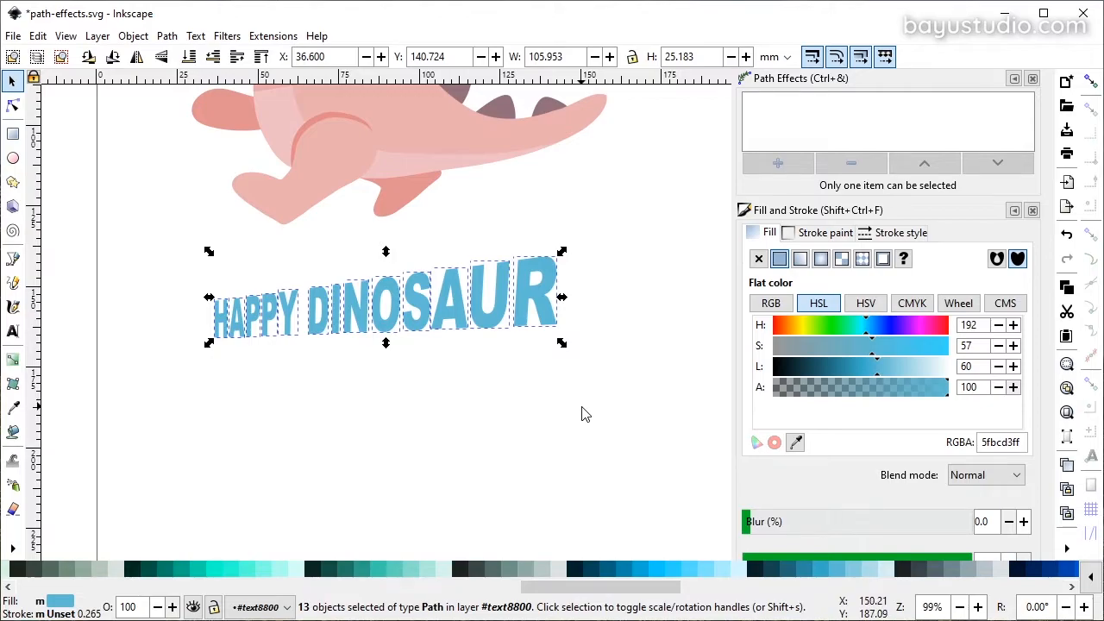
pyautogui.click(546, 382)
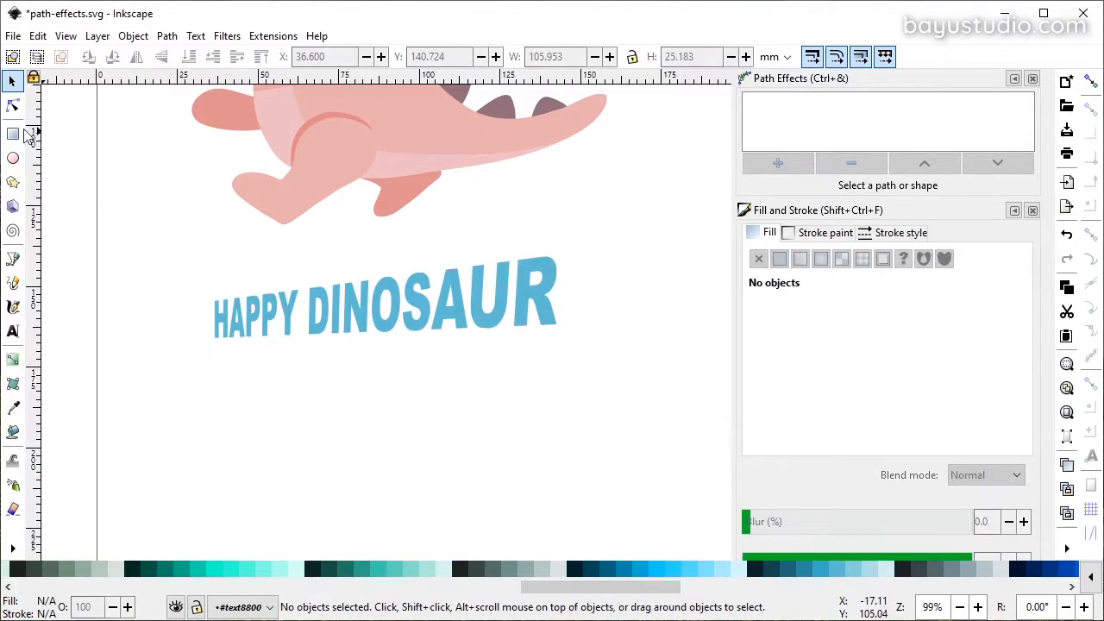
pyautogui.press('n')
pyautogui.click(486, 310)
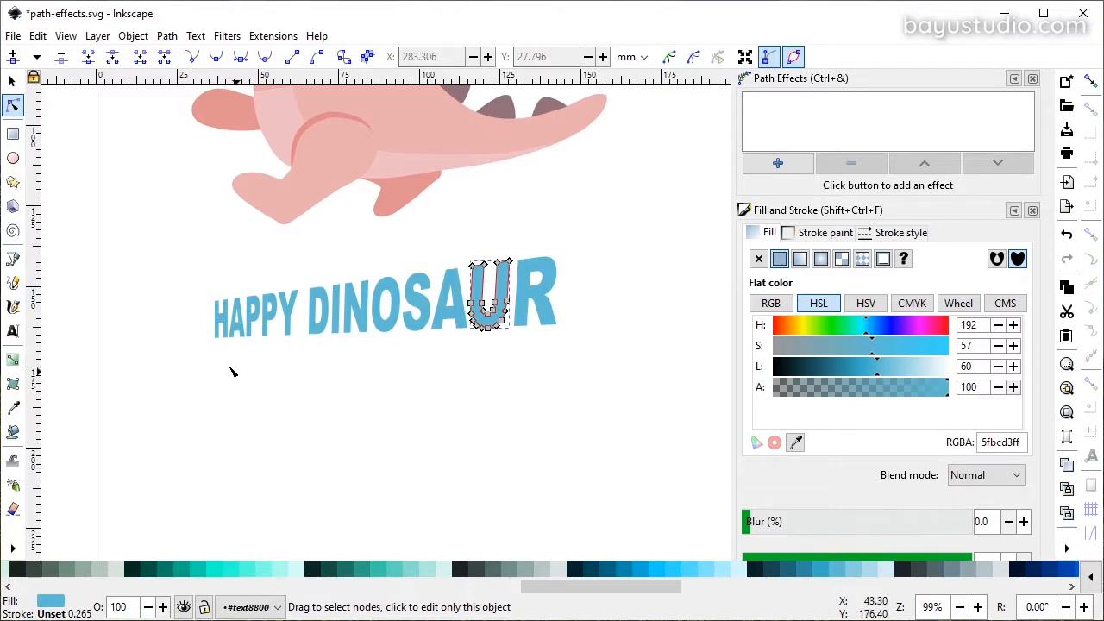
pyautogui.click(227, 368)
# - Undo the move, path conversion and perspective distortion of the blue text until its Perspective/Envelope effect is removed
pyautogui.click(38, 35)
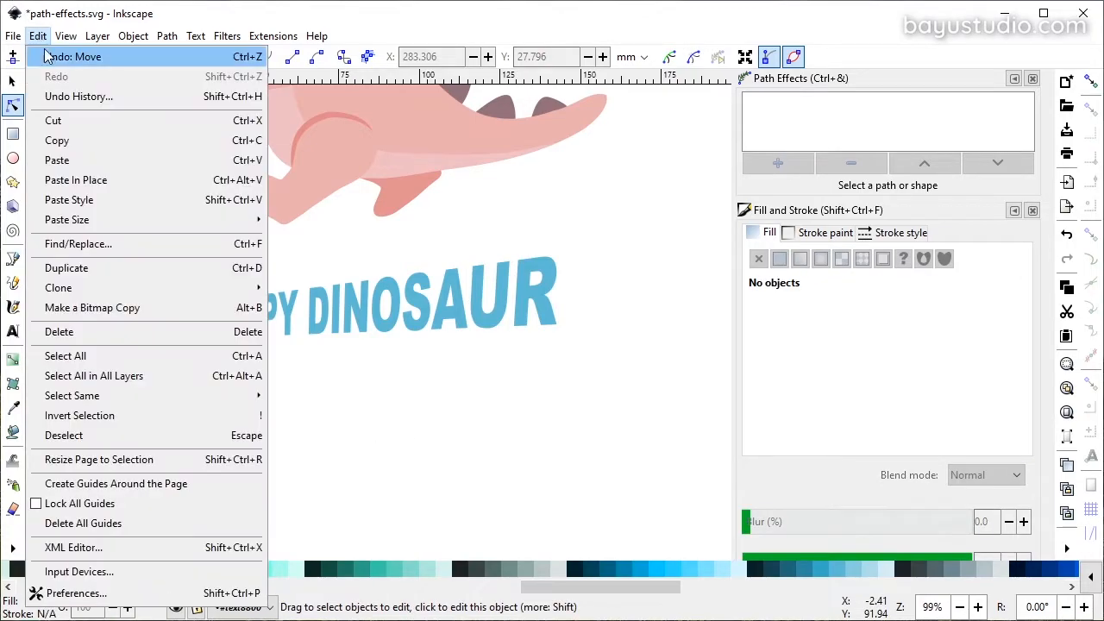
pyautogui.click(72, 55)
pyautogui.click(38, 35)
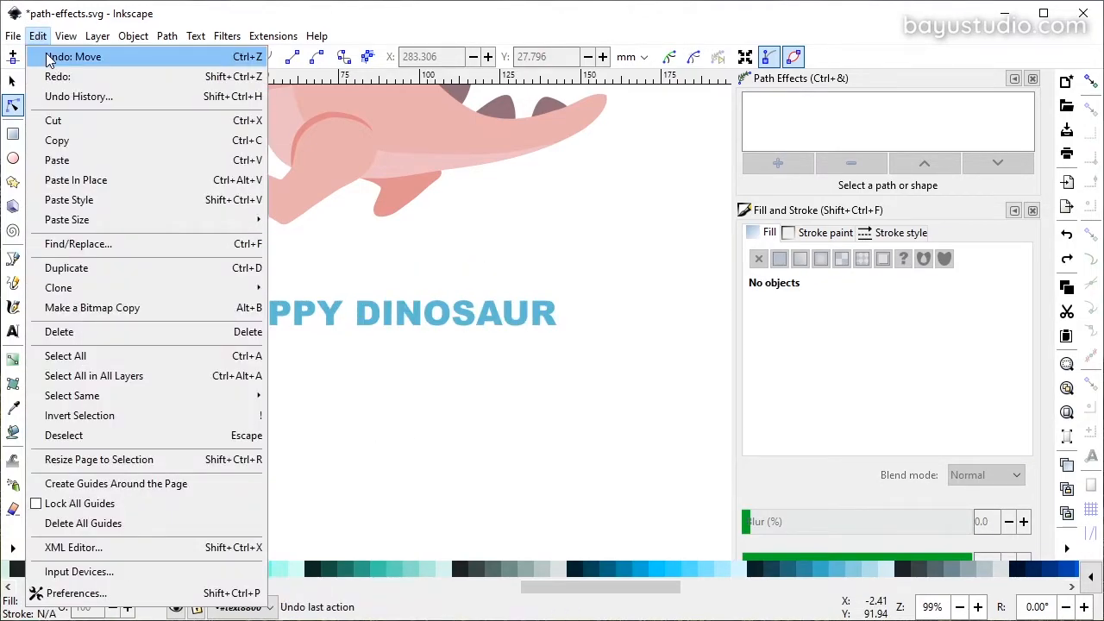
pyautogui.click(69, 56)
pyautogui.click(39, 35)
pyautogui.click(72, 56)
pyautogui.click(441, 388)
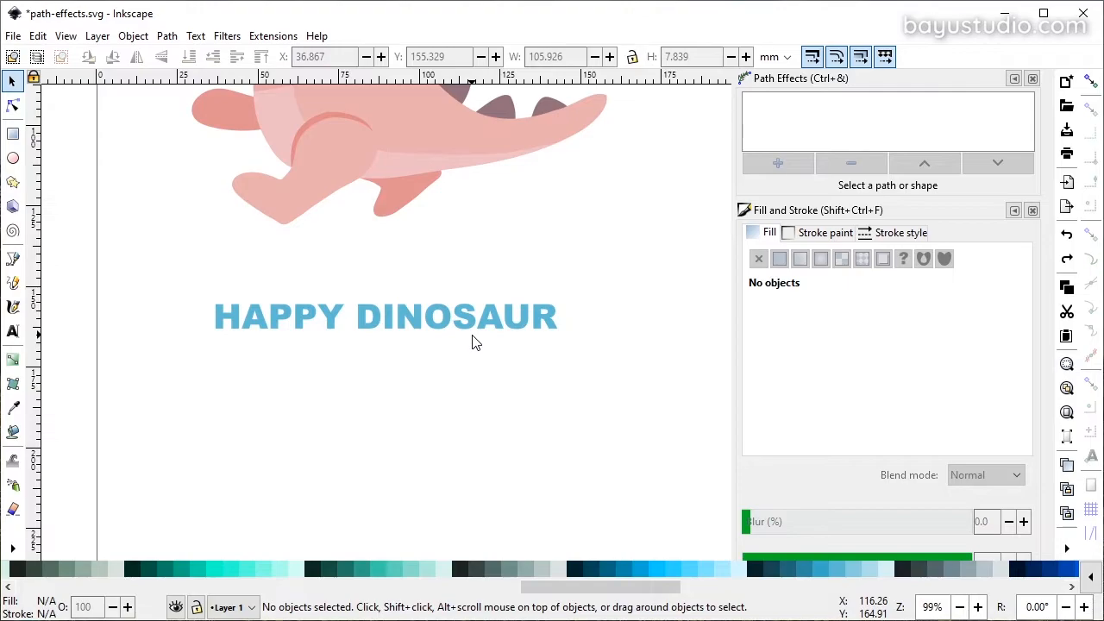
# - Apply the Envelope Deformation path effect to the blue HAPPY DINOSAUR group
pyautogui.click(440, 332)
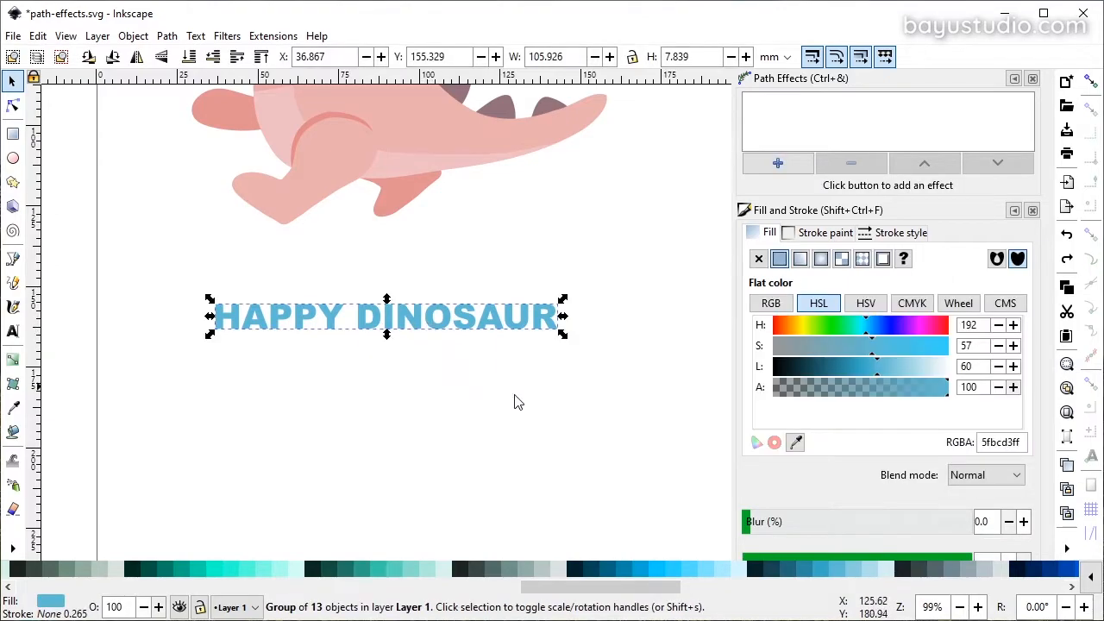
pyautogui.click(794, 163)
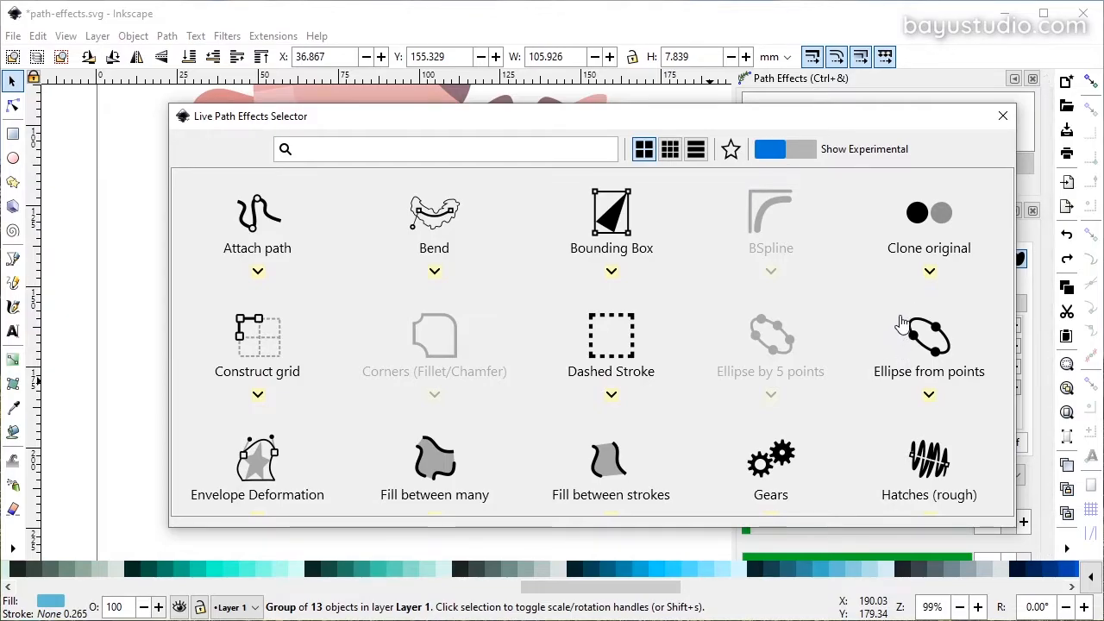
pyautogui.scroll(-2, 377, 394)
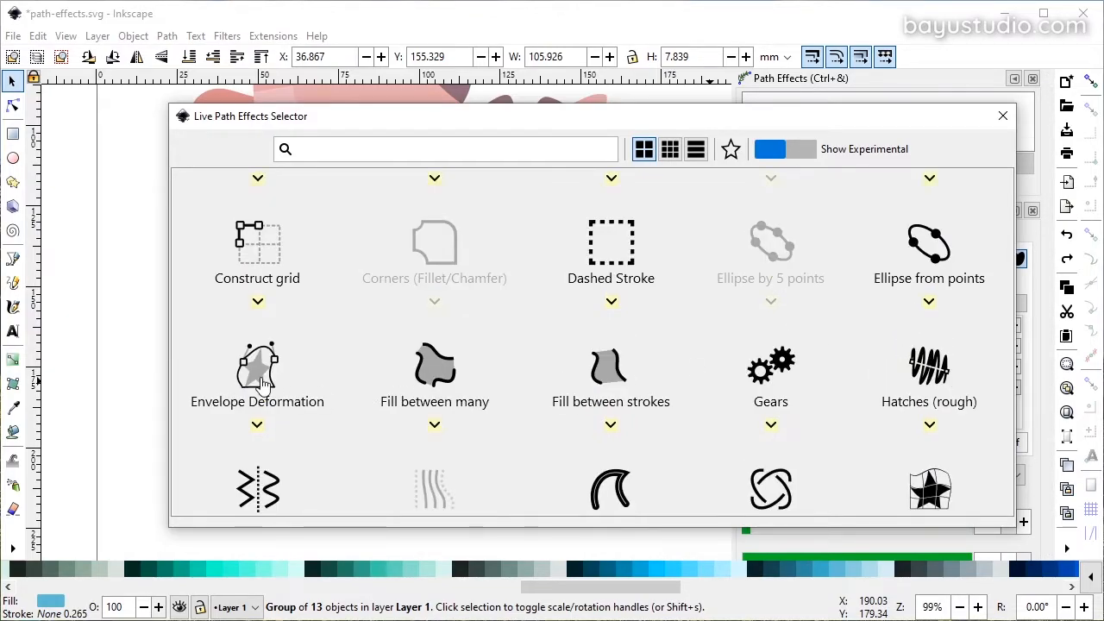
pyautogui.click(259, 371)
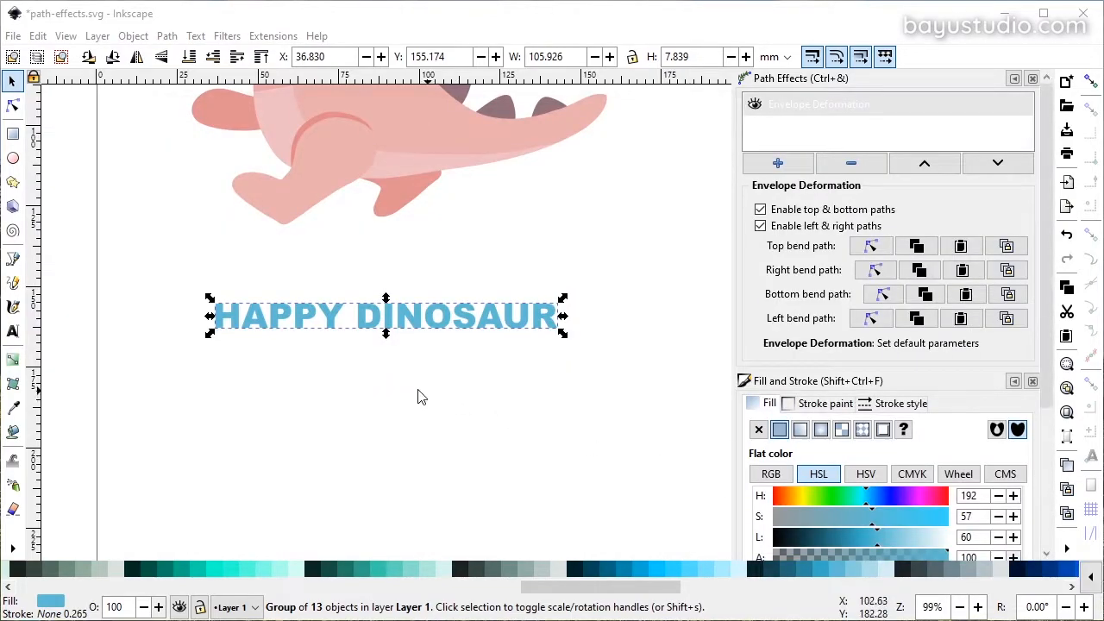
# - Raise the right end of the envelope's top bend path to about Y 139.3 and bow the path upward
pyautogui.click(13, 104)
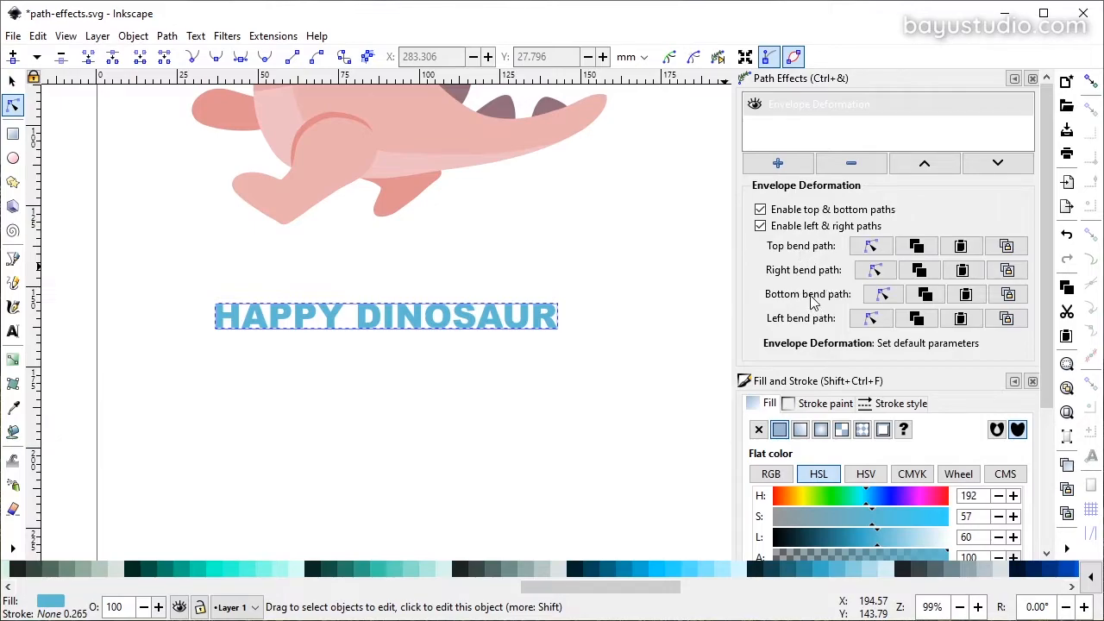
pyautogui.click(873, 248)
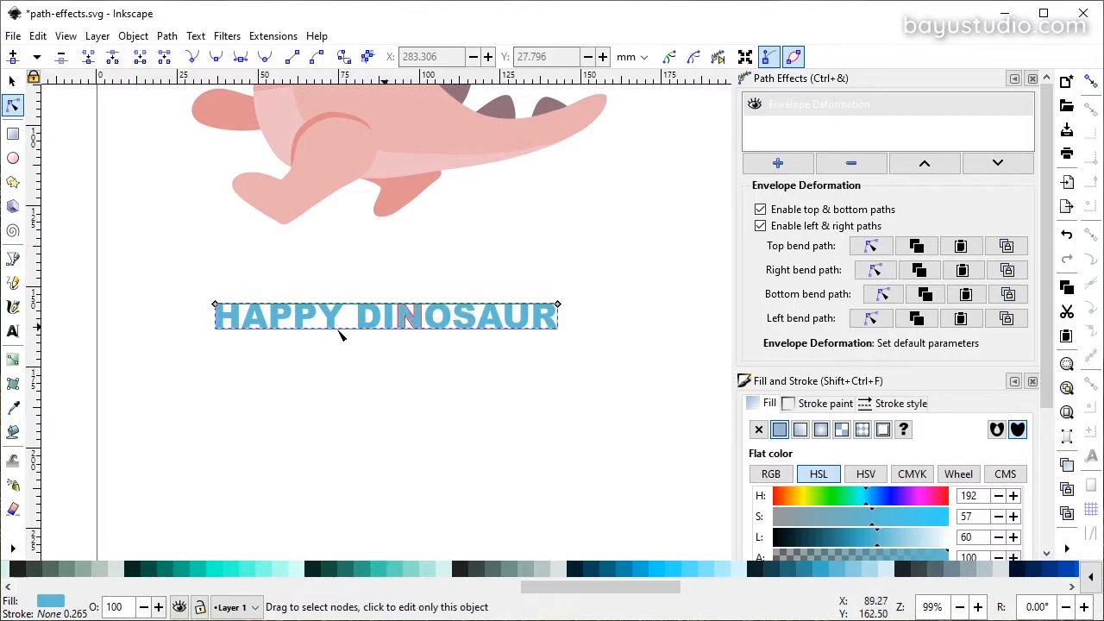
pyautogui.moveTo(559, 305); pyautogui.dragTo(546, 251)
pyautogui.moveTo(362, 281)
pyautogui.mouseDown()
pyautogui.moveTo(362, 255)
pyautogui.moveTo(365, 289)
pyautogui.moveTo(371, 261)
pyautogui.mouseUp()
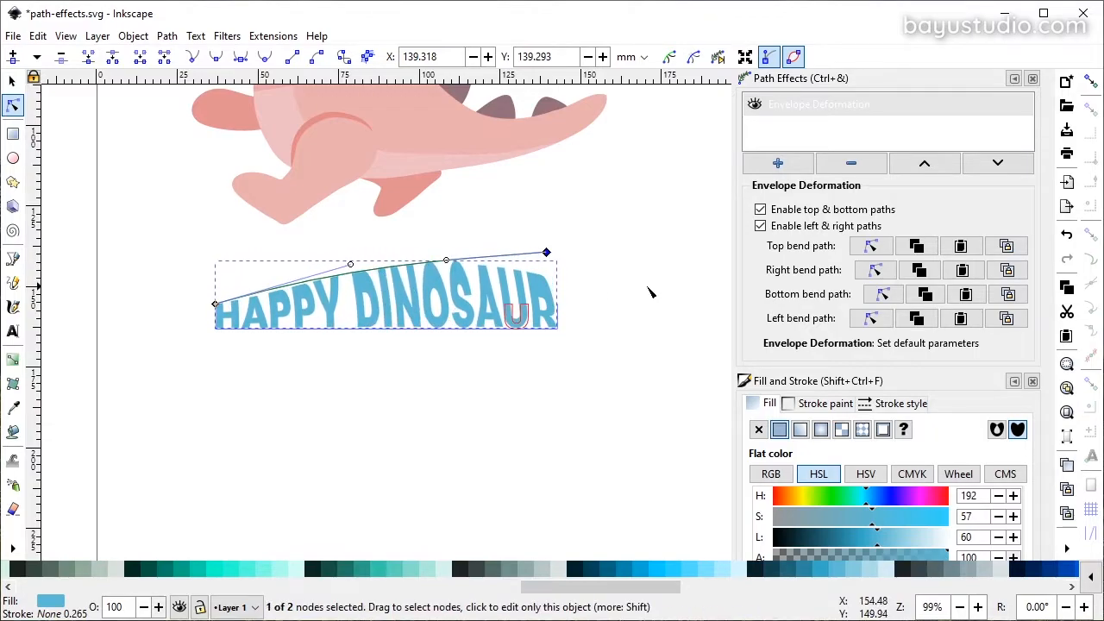
# - Reshape the envelope's right bend path, raising its upper end and pulling its lower end to about X 142.5, Y 168.5
pyautogui.click(887, 274)
pyautogui.moveTo(559, 306)
pyautogui.mouseDown()
pyautogui.moveTo(578, 293)
pyautogui.moveTo(564, 286)
pyautogui.mouseUp()
pyautogui.moveTo(558, 328); pyautogui.dragTo(557, 346)
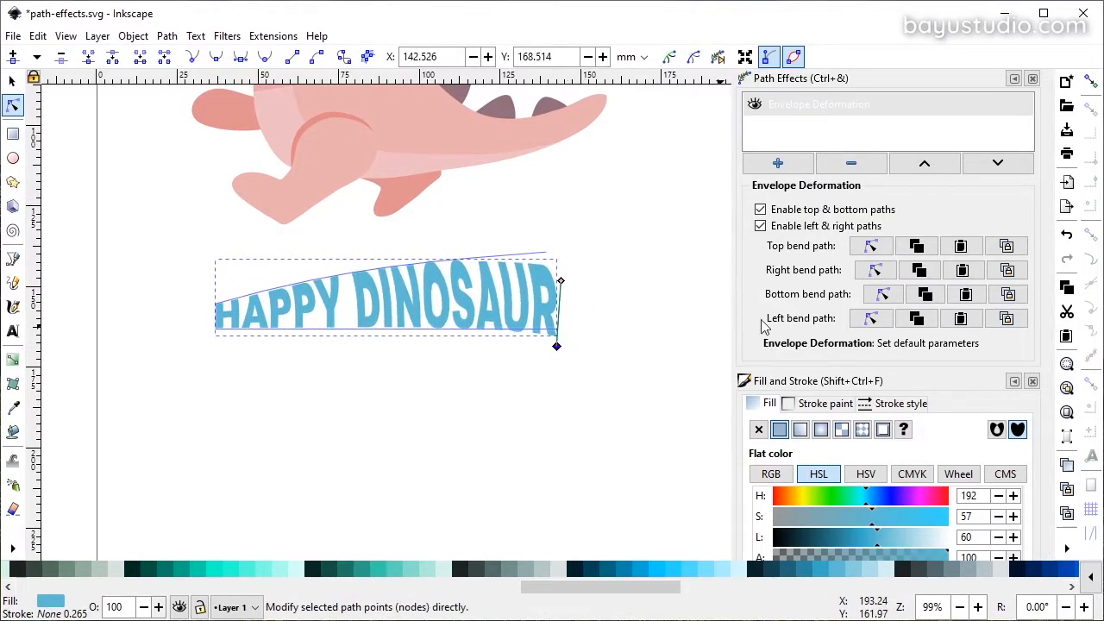
# - Reshape the envelope's bottom and left bend paths, bring the right path's lower node to about Y 161, and deselect the text
pyautogui.click(881, 294)
pyautogui.moveTo(214, 329); pyautogui.dragTo(215, 291)
pyautogui.click(870, 318)
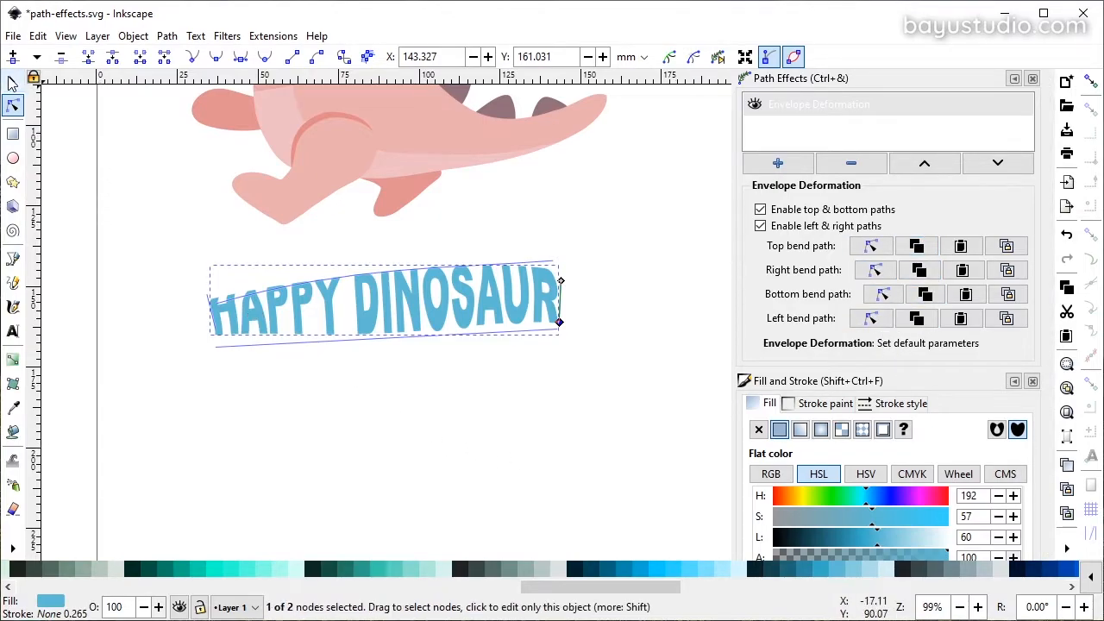
pyautogui.press('s')
pyautogui.click(498, 407)
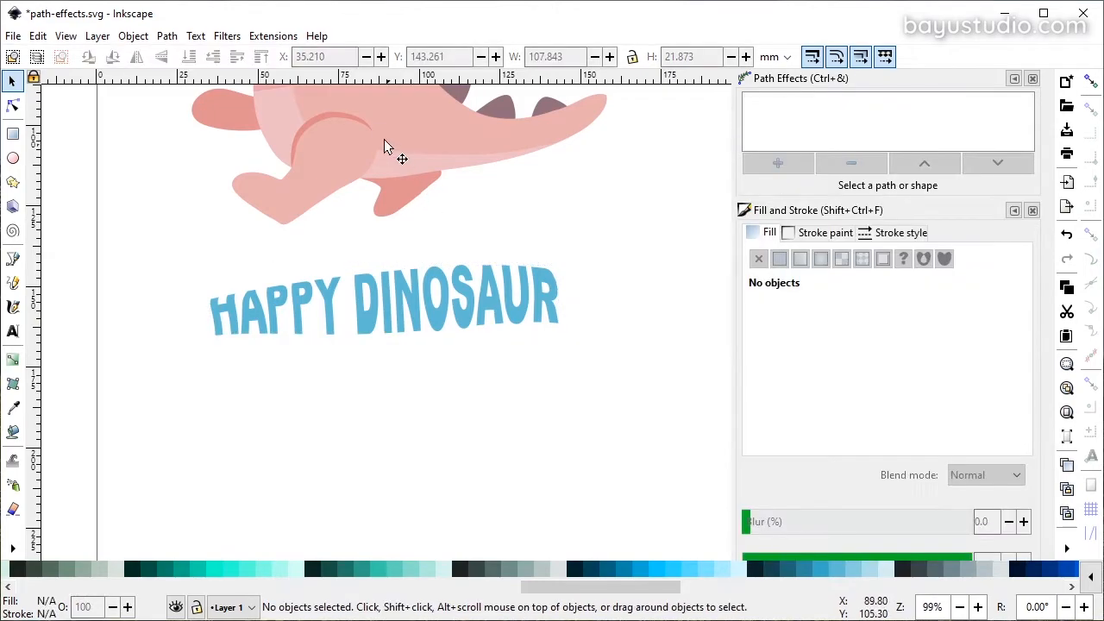
# - Add the Bend path effect to the pink dinosaur group, on top of its Perspective/Envelope effect
pyautogui.click(379, 134)
pyautogui.scroll(5, 380, 134)
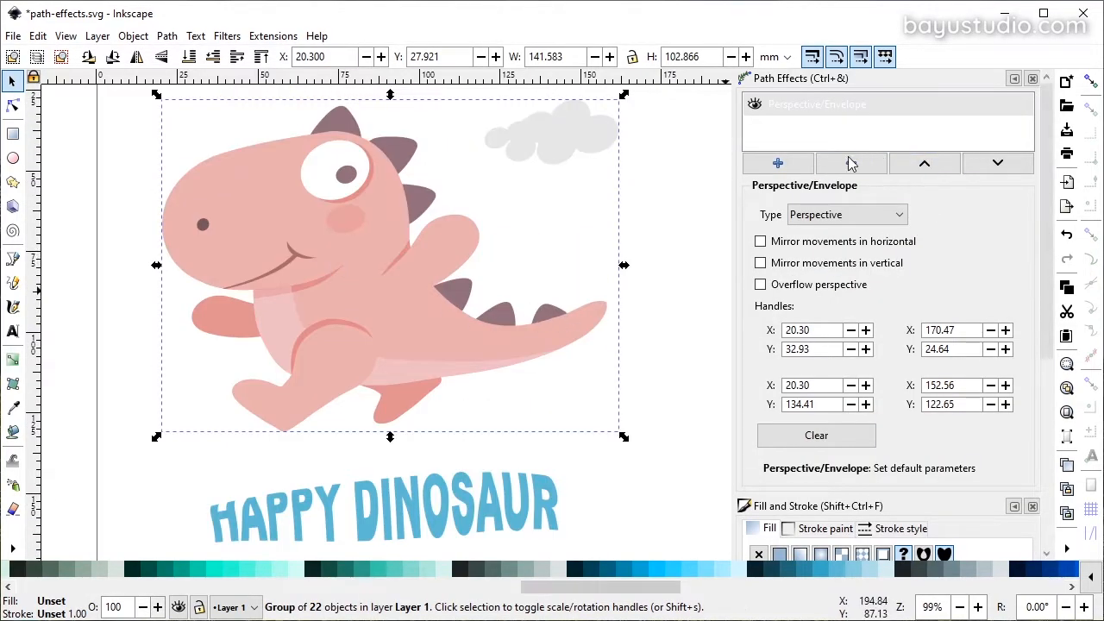
pyautogui.click(777, 163)
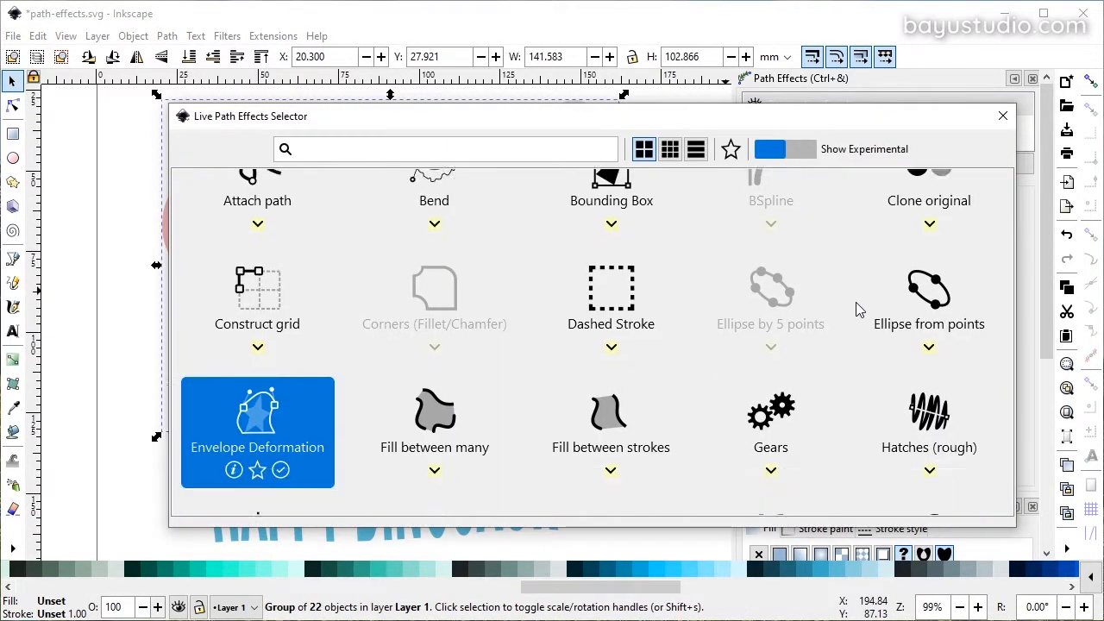
pyautogui.scroll(-5, 857, 308)
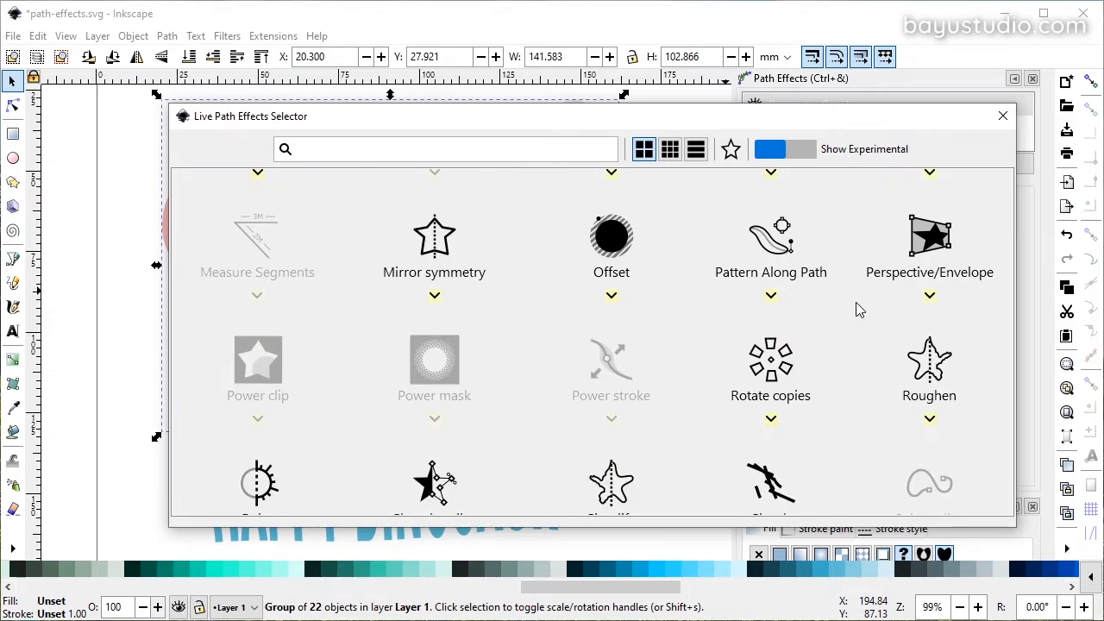
pyautogui.scroll(5, 858, 308)
pyautogui.click(440, 226)
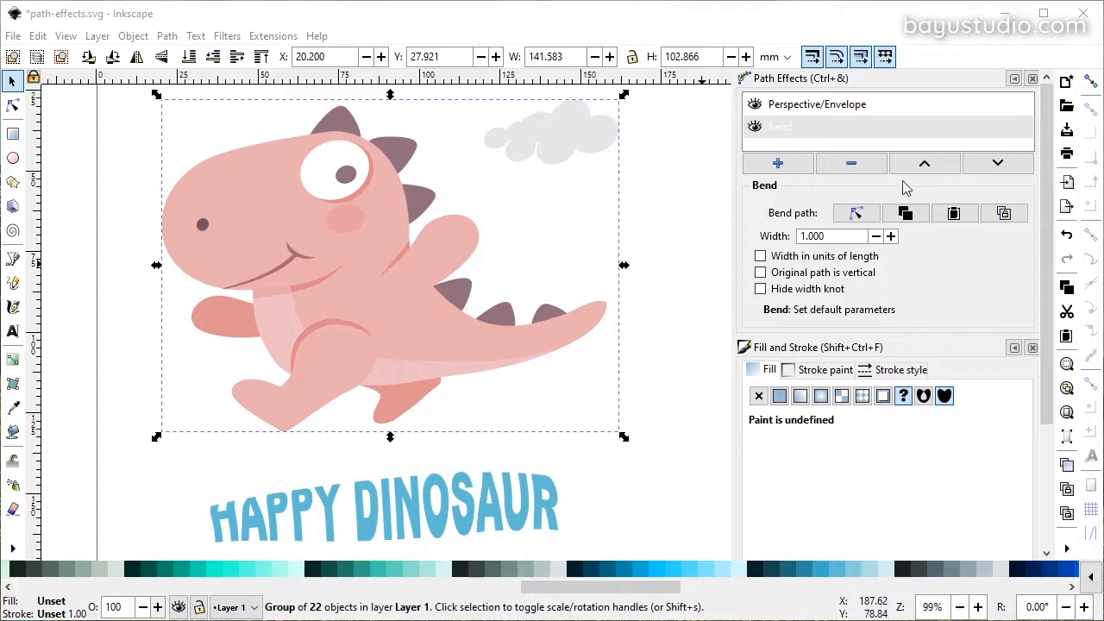
# - Move the right end of the dinosaur's bend path to about X 161.9, Y 80.2 and curve the path's middle downward
pyautogui.click(13, 107)
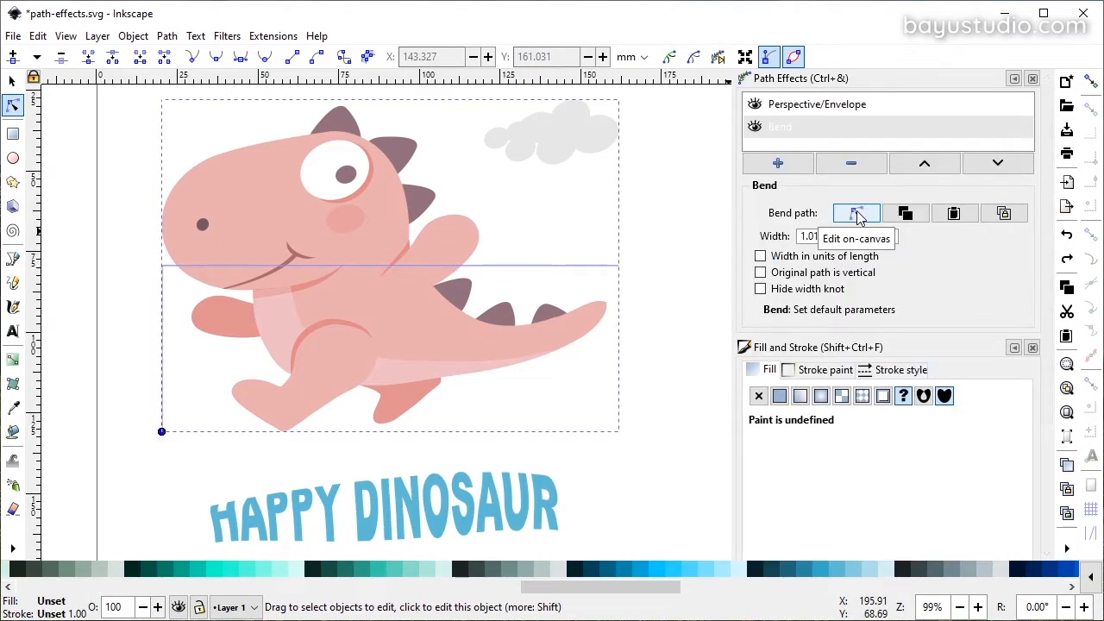
pyautogui.click(856, 214)
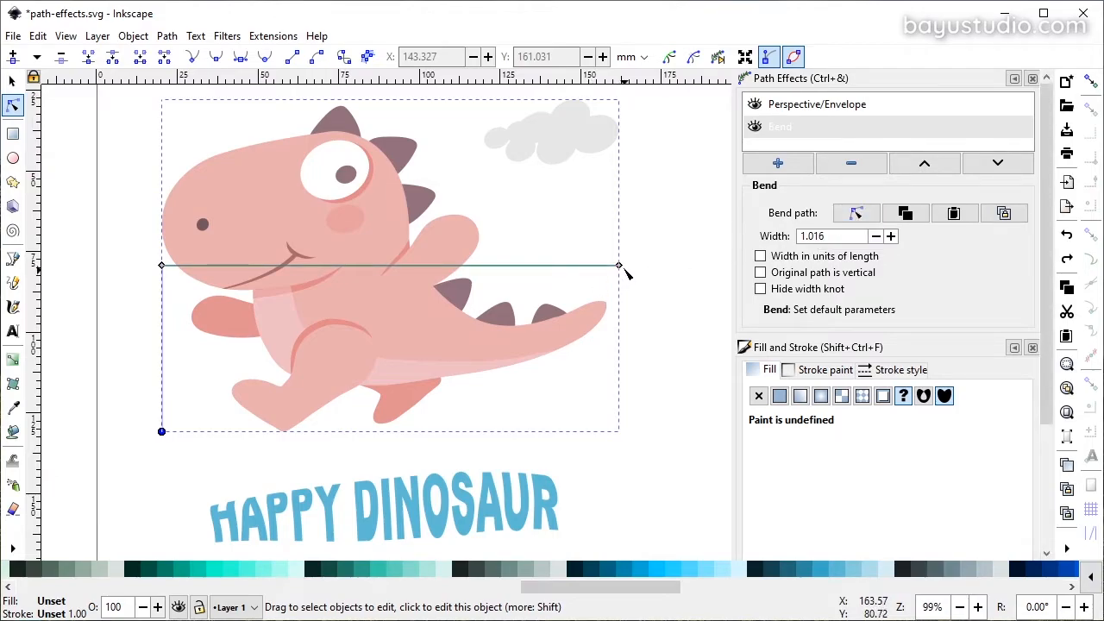
pyautogui.moveTo(621, 268)
pyautogui.mouseDown()
pyautogui.moveTo(623, 291)
pyautogui.moveTo(621, 269)
pyautogui.mouseUp()
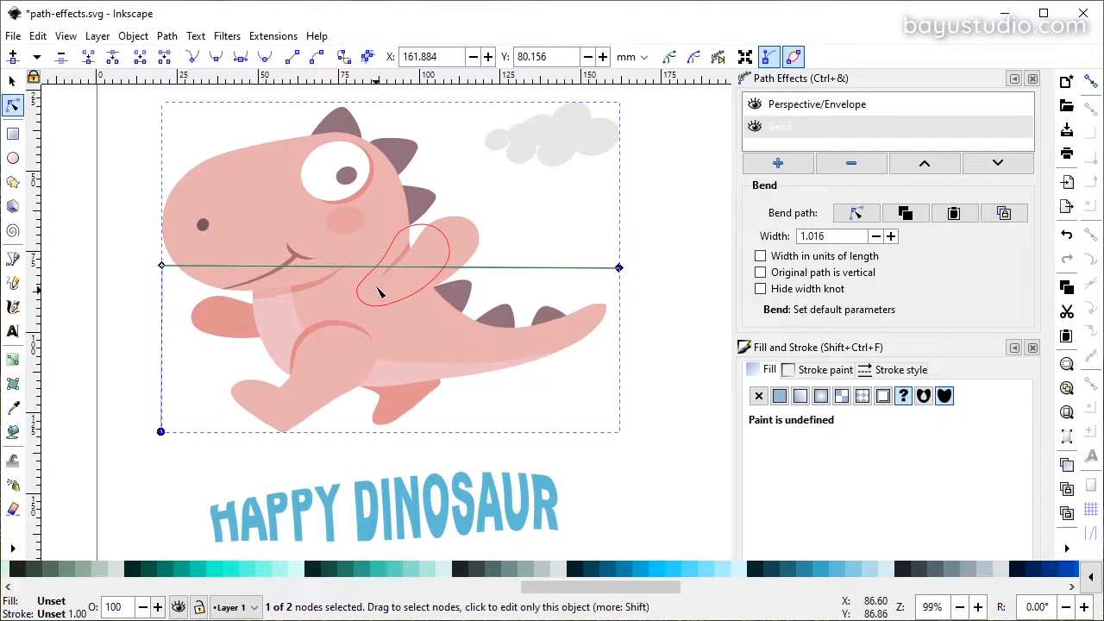
pyautogui.moveTo(378, 271); pyautogui.dragTo(399, 301)
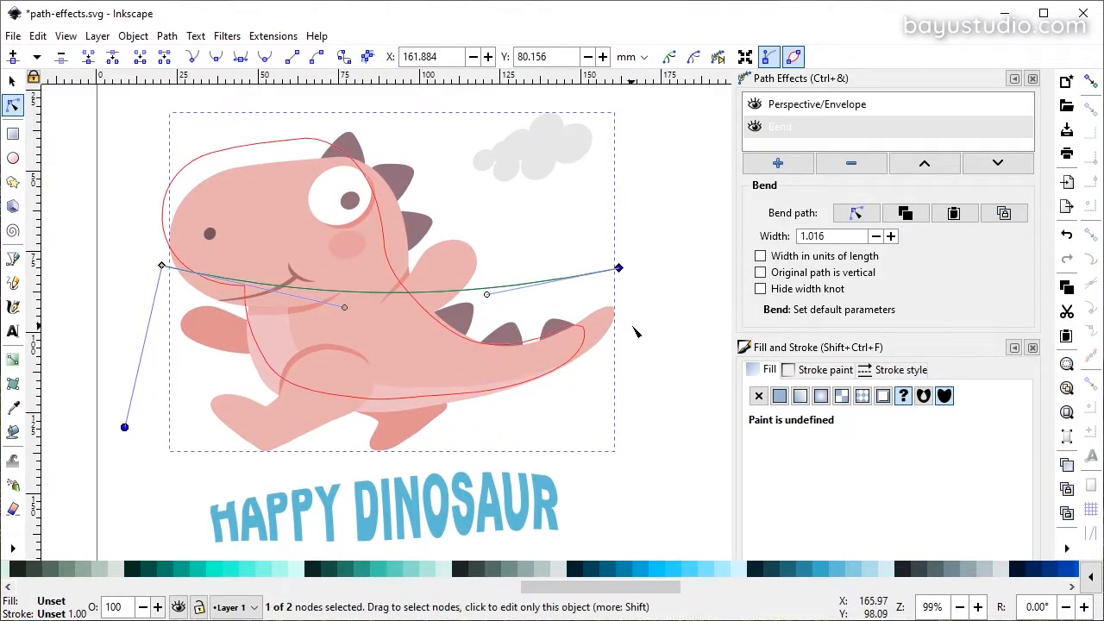
# - Below the text, draw a blue ellipse as a body and a neck rectangle about 71.6 × 11.2 mm overlapping its left side
pyautogui.scroll(-2, 635, 331)
pyautogui.scroll(-1, 634, 331)
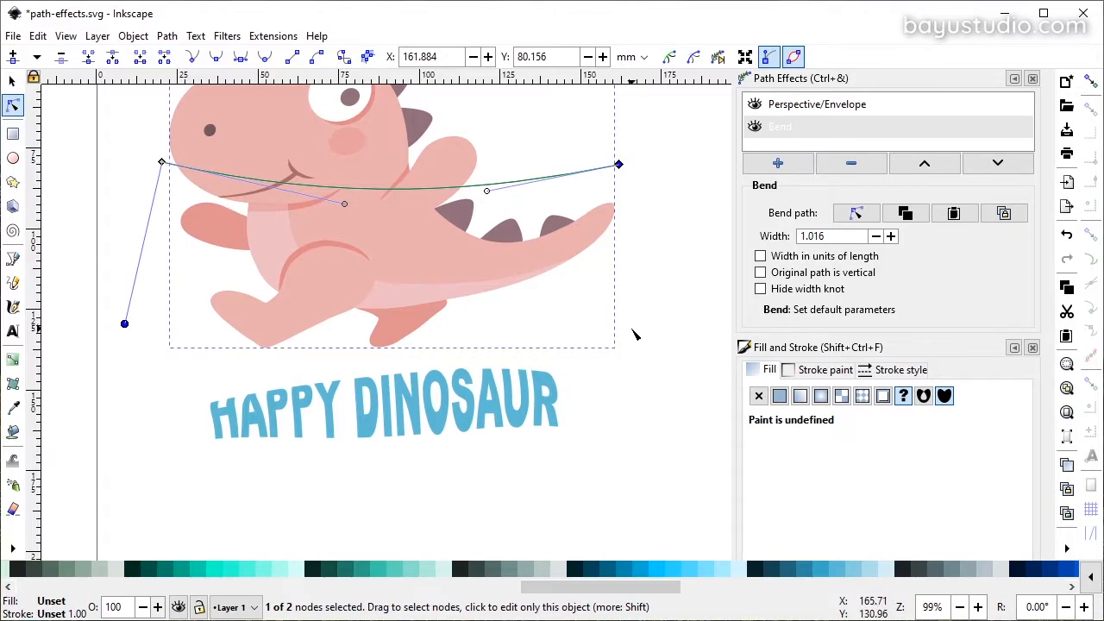
pyautogui.scroll(-6, 544, 285)
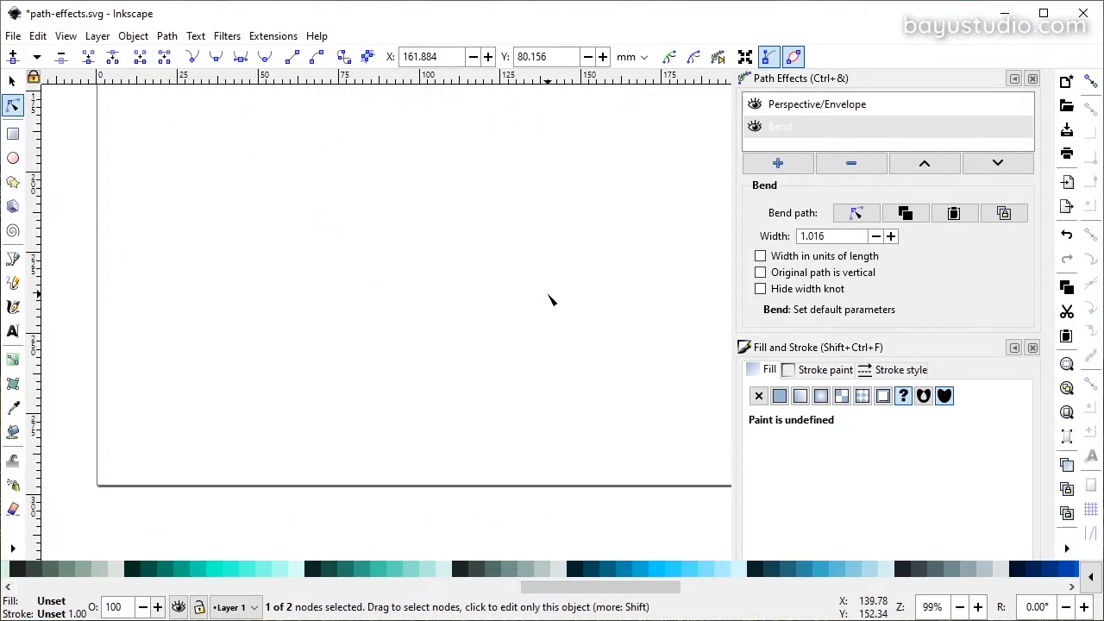
pyautogui.scroll(3, 551, 299)
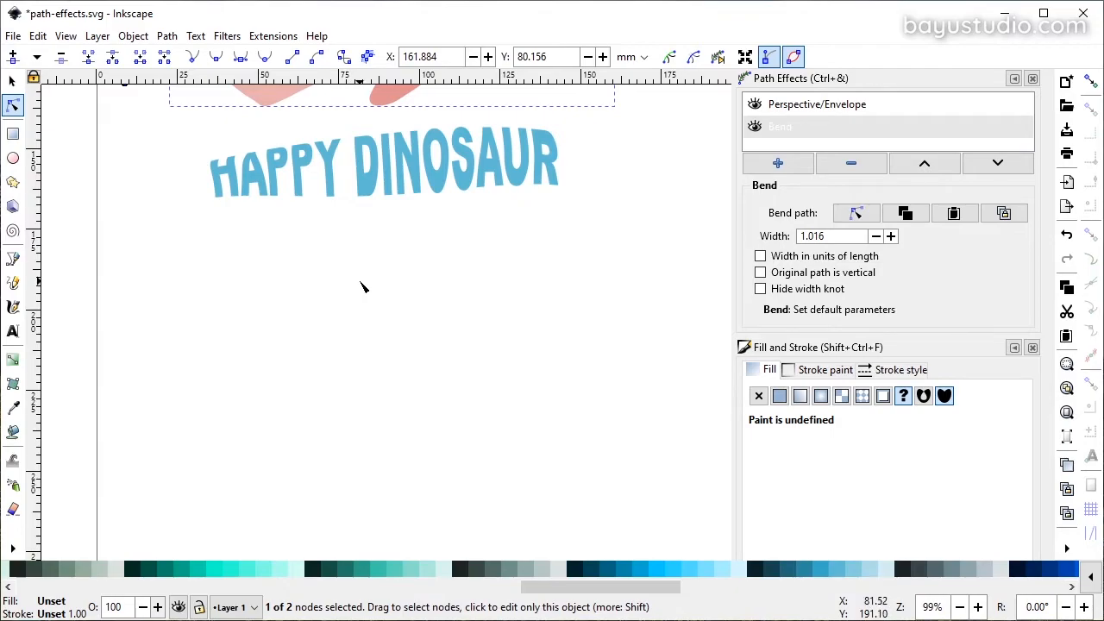
pyautogui.click(14, 159)
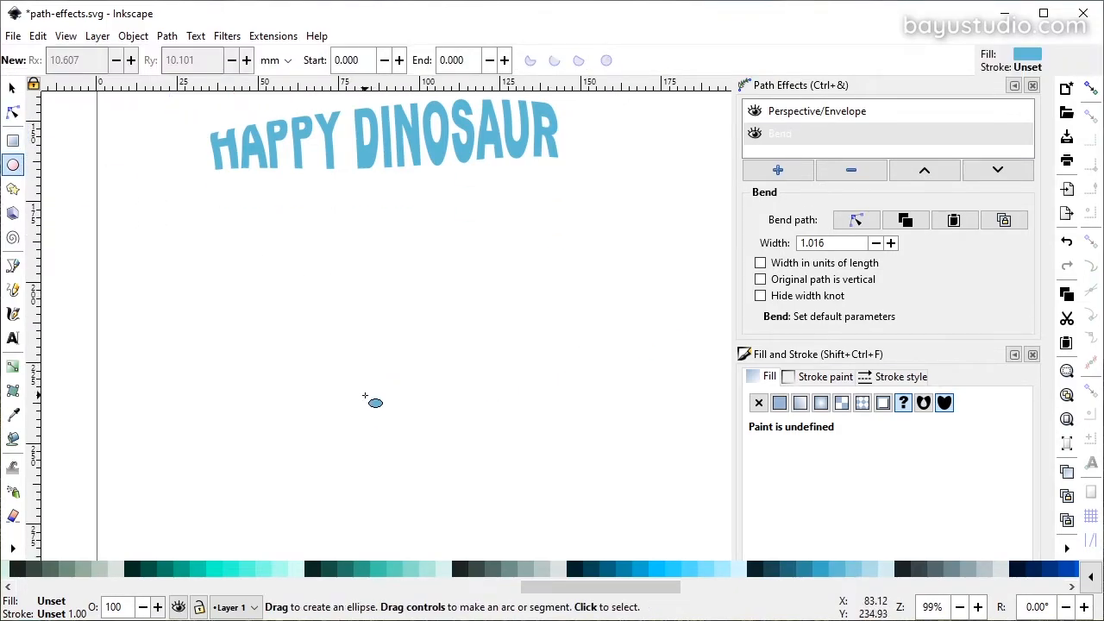
pyautogui.moveTo(326, 398)
pyautogui.mouseDown()
pyautogui.moveTo(549, 279)
pyautogui.moveTo(546, 269)
pyautogui.mouseUp()
pyautogui.press('r')
pyautogui.moveTo(204, 320); pyautogui.dragTo(350, 313)
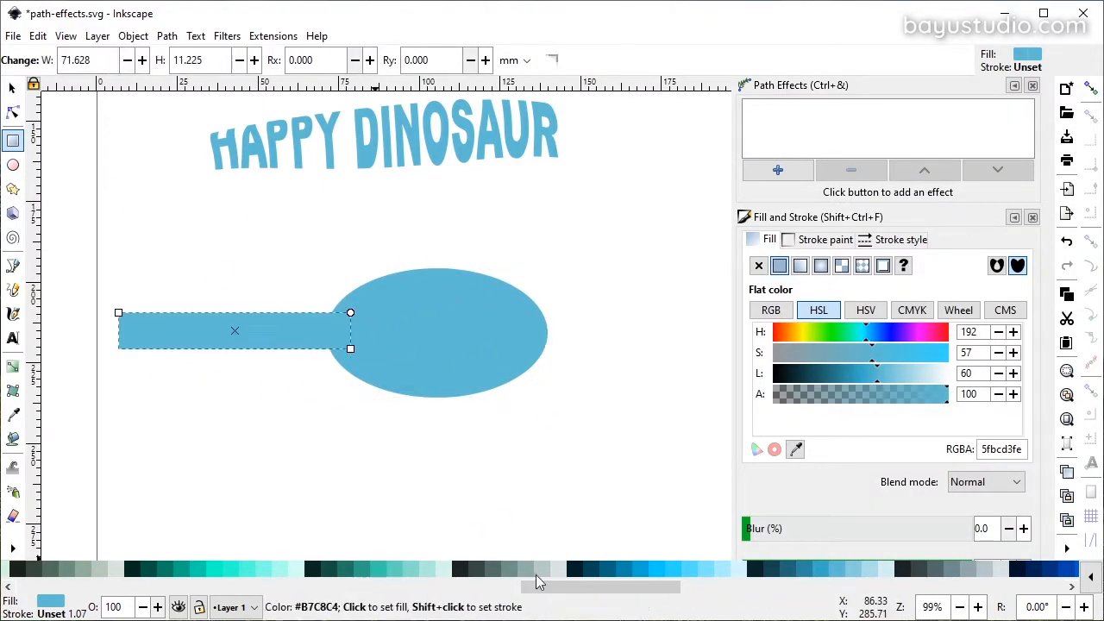
# - Add a long tail rectangle, two leg rectangles and a head ellipse with radii of about 17.4 × 10.2 mm
pyautogui.moveTo(523, 351)
pyautogui.mouseDown()
pyautogui.moveTo(786, 317)
pyautogui.moveTo(724, 318)
pyautogui.mouseUp()
pyautogui.moveTo(380, 436); pyautogui.dragTo(421, 370)
pyautogui.moveTo(465, 435); pyautogui.dragTo(508, 365)
pyautogui.press('e')
pyautogui.moveTo(61, 361); pyautogui.dragTo(173, 297)
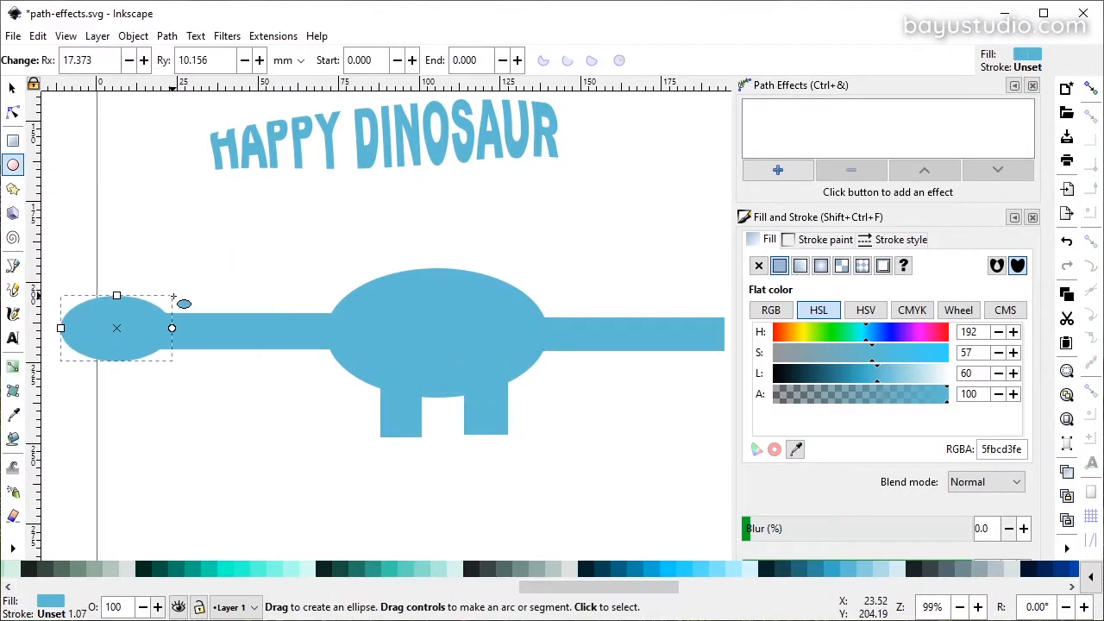
# - Move both leg rectangles slightly down, placing the left one at about X 88.2, Y 229.1, and deselect them
pyautogui.click(17, 93)
pyautogui.click(483, 415)
pyautogui.moveTo(484, 415); pyautogui.dragTo(482, 425)
pyautogui.moveTo(399, 422); pyautogui.dragTo(401, 428)
pyautogui.press('Escape')
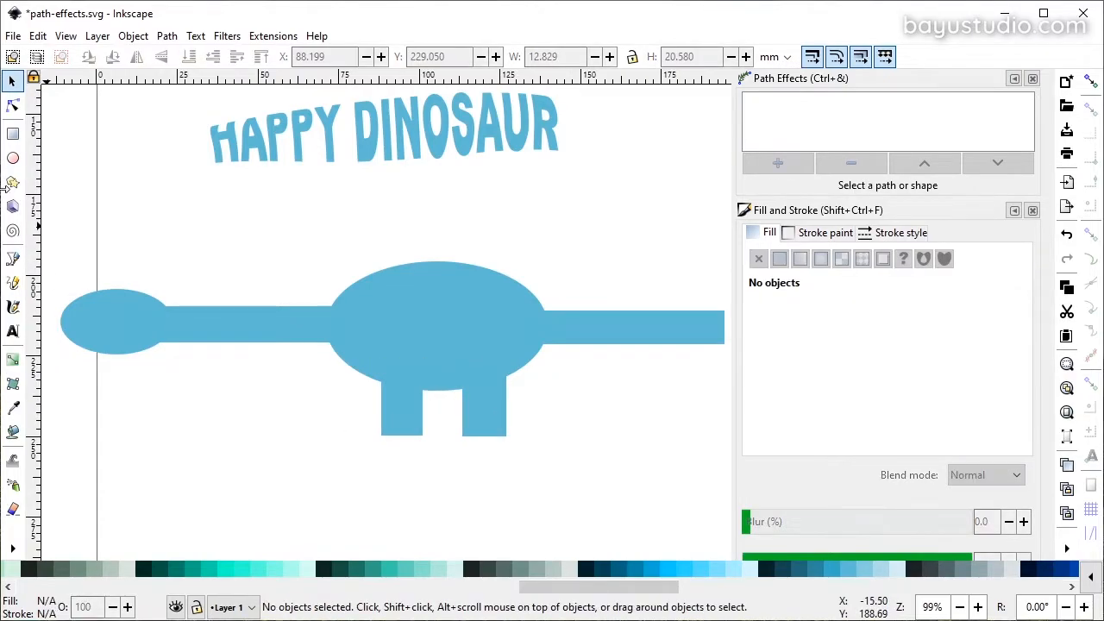
# - Draw a circular eye about 7.5 mm wide, fill it white and place it on the upper part of the head
pyautogui.press('e')
pyautogui.moveTo(140, 309); pyautogui.dragTo(140, 308)
pyautogui.moveTo(596, 587); pyautogui.dragTo(82, 601)
pyautogui.click(240, 570)
pyautogui.press('s')
pyautogui.moveTo(141, 316); pyautogui.dragTo(123, 318)
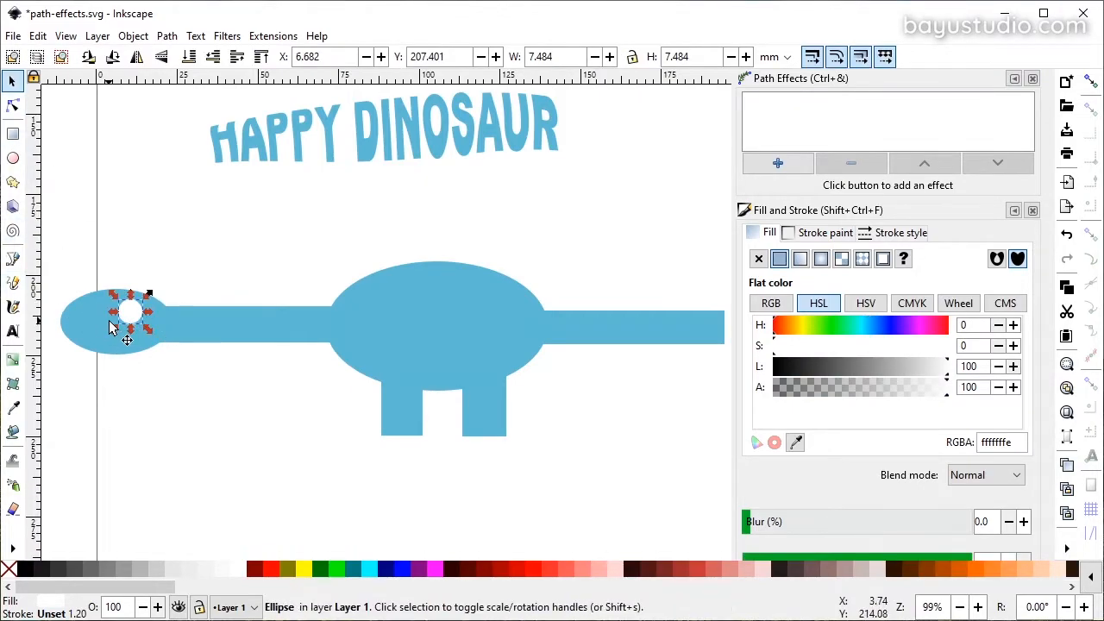
# - Draw a curved mouth line about 11.9 × 5.7 mm on the lower head with the Pen tool
pyautogui.scroll(3, 121, 332)
pyautogui.click(11, 257)
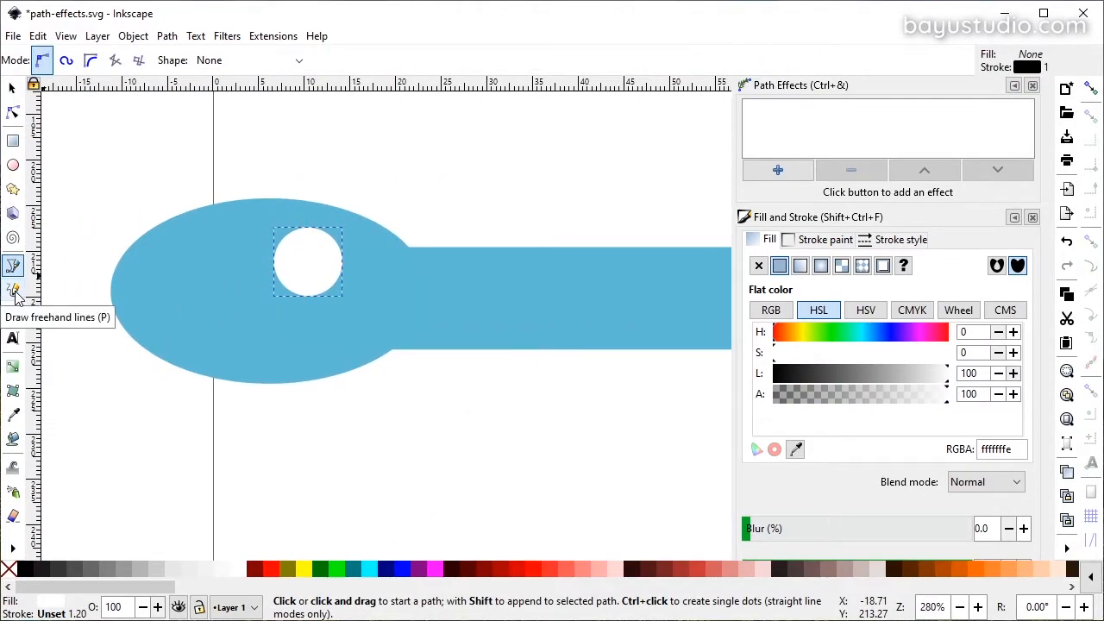
pyautogui.click(235, 378)
pyautogui.moveTo(343, 330); pyautogui.dragTo(374, 301)
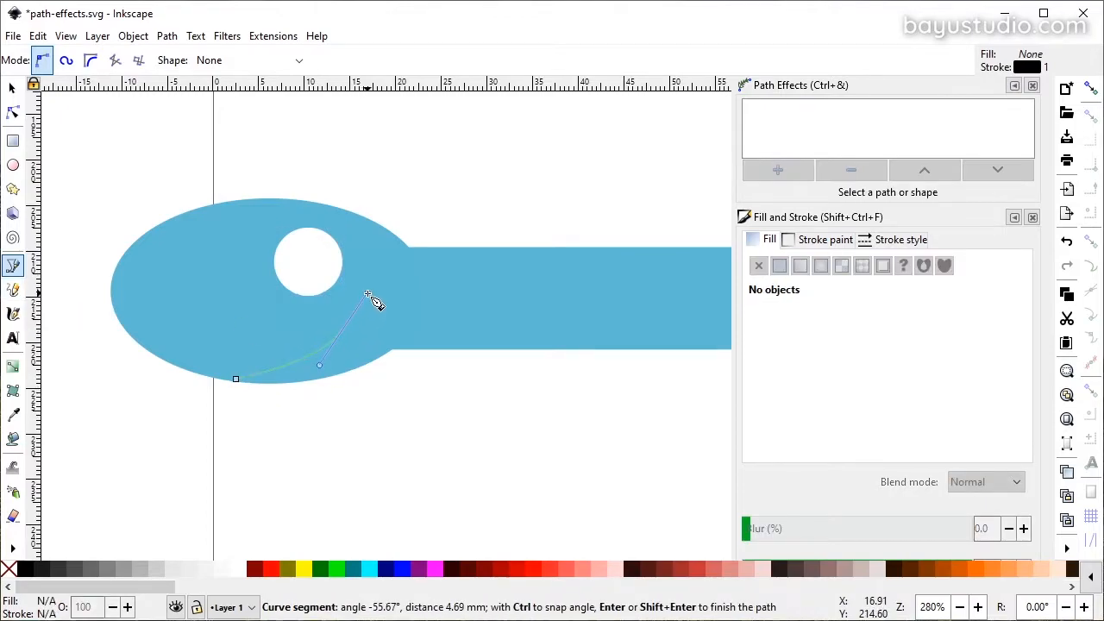
pyautogui.press('Return')
pyautogui.scroll(-3, 423, 424)
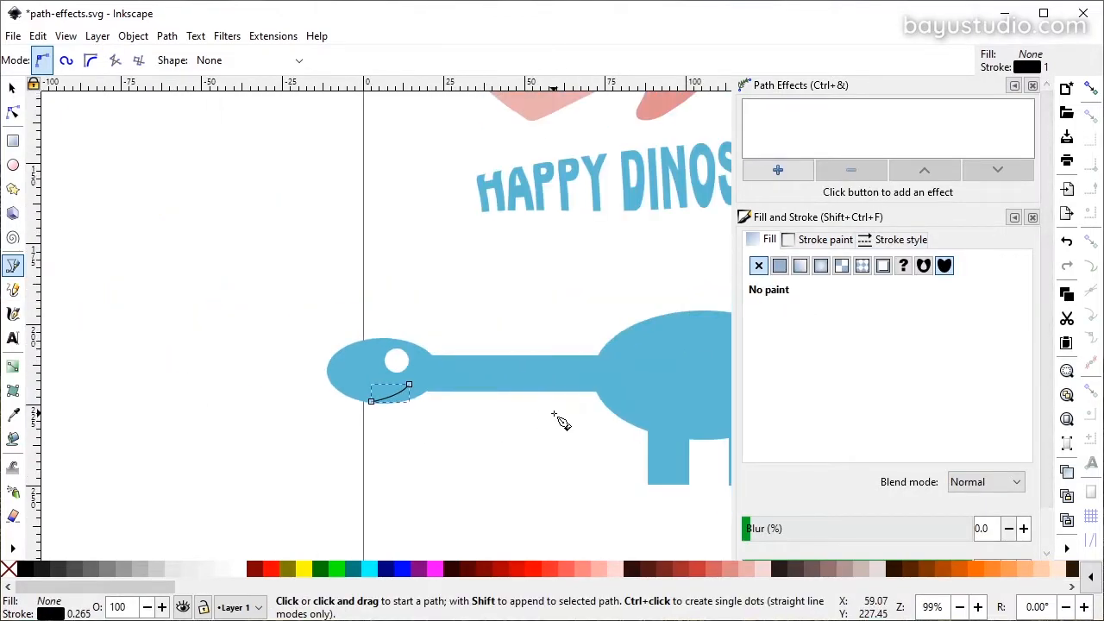
# - Merge the head, neck, body and tail into one path with Union, leaving the legs separate
pyautogui.press('s')
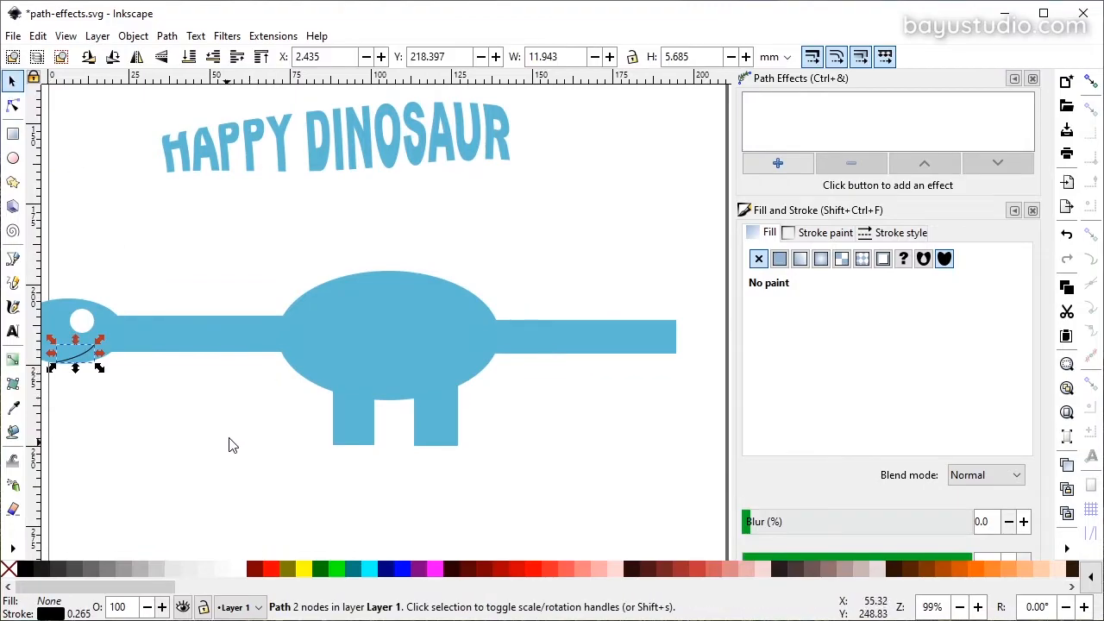
pyautogui.moveTo(227, 444); pyautogui.dragTo(295, 407)
pyautogui.click(123, 285)
pyautogui.keyDown('shift'); pyautogui.click(208, 288); pyautogui.keyUp('shift')
pyautogui.keyDown('shift'); pyautogui.click(462, 277); pyautogui.keyUp('shift')
pyautogui.keyDown('shift'); pyautogui.click(609, 295); pyautogui.keyUp('shift')
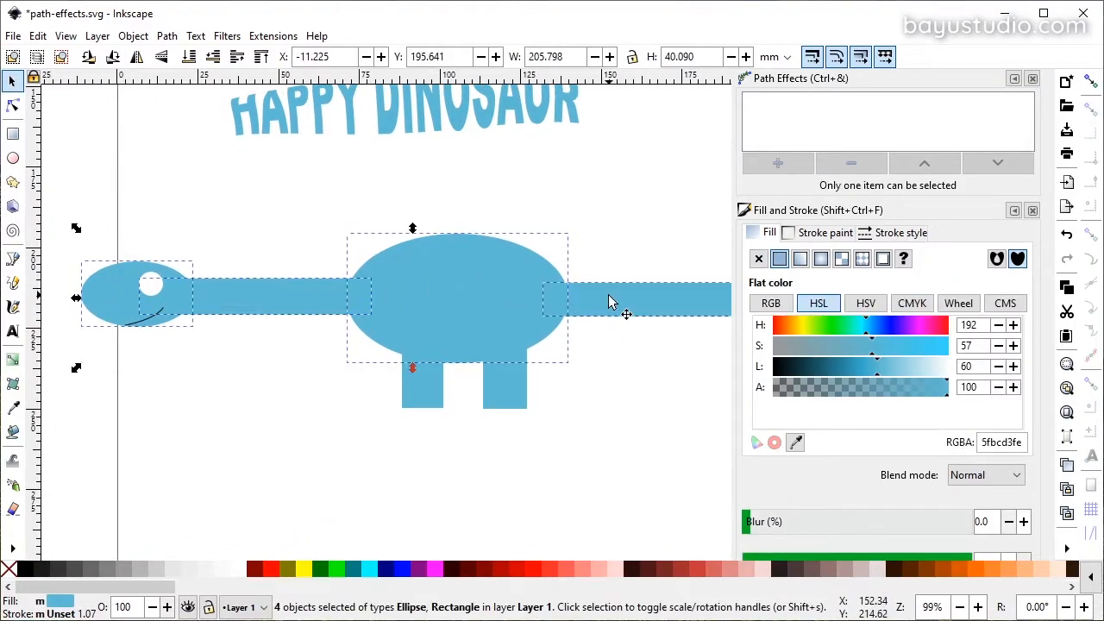
pyautogui.click(167, 36)
pyautogui.click(184, 118)
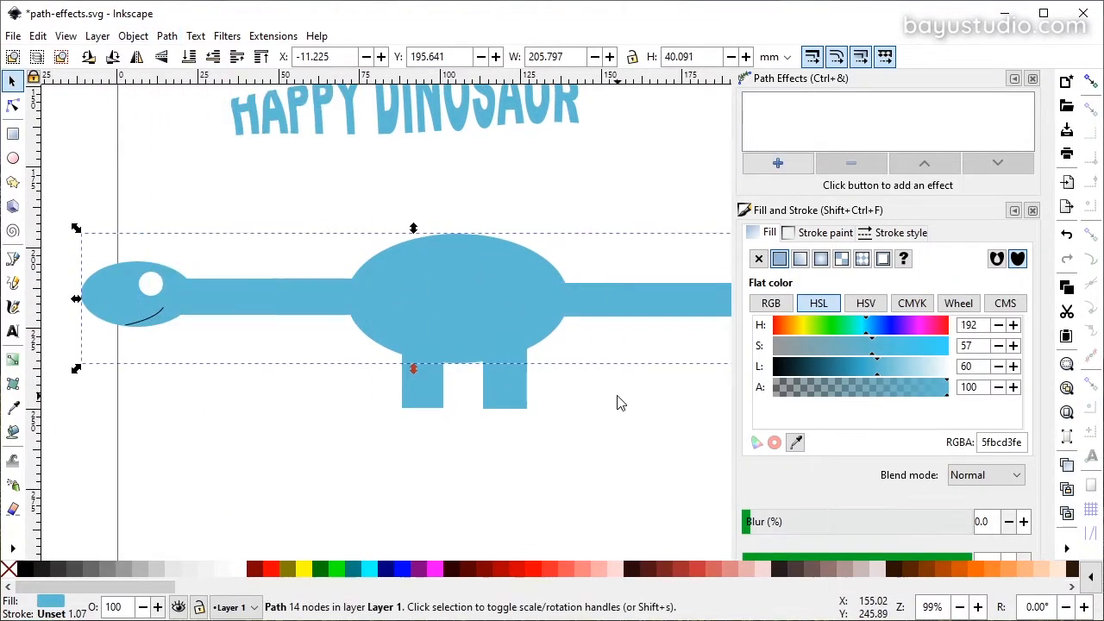
# - Widen the neck's base by moving its two body junction nodes outward, the lower one to about X 65.8, Y 223.2, and adjust its handle
pyautogui.click(618, 402)
pyautogui.doubleClick(391, 288)
pyautogui.click(352, 278)
pyautogui.moveTo(352, 278); pyautogui.dragTo(375, 251)
pyautogui.moveTo(350, 316); pyautogui.dragTo(366, 342)
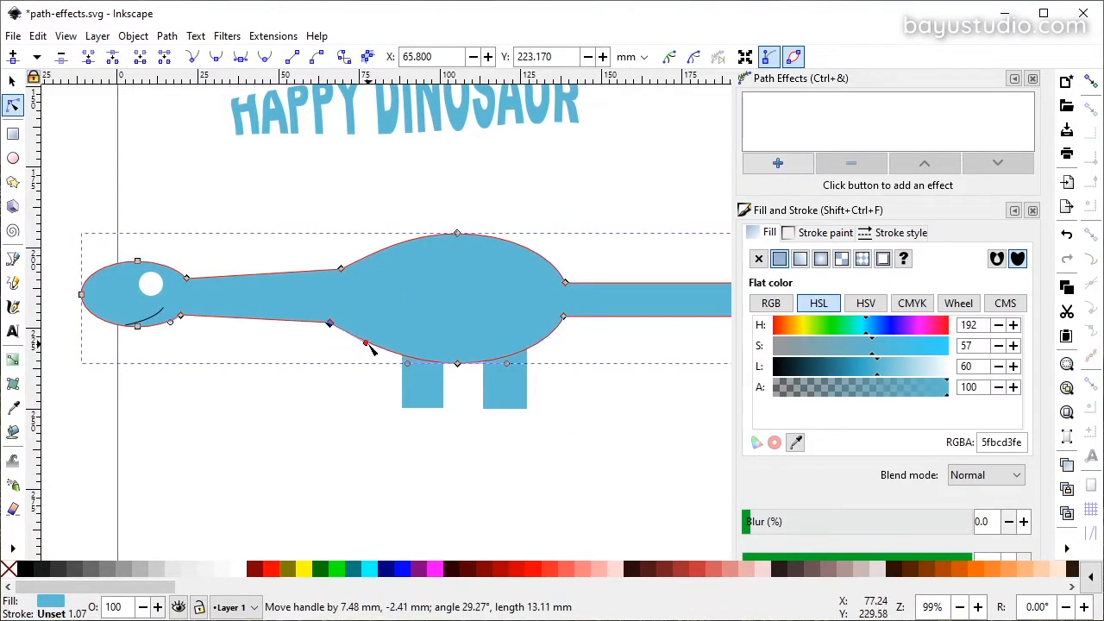
# - Taper the tail by widening its junction with the body and narrowing its far end, smooth the lower junction curve, and deselect the path
pyautogui.hscroll(5, 272, 355)
pyautogui.moveTo(402, 295); pyautogui.dragTo(379, 260)
pyautogui.moveTo(394, 330); pyautogui.dragTo(404, 334)
pyautogui.moveTo(578, 324); pyautogui.dragTo(721, 297)
pyautogui.moveTo(342, 379); pyautogui.dragTo(524, 358)
pyautogui.moveTo(584, 307); pyautogui.dragTo(587, 315)
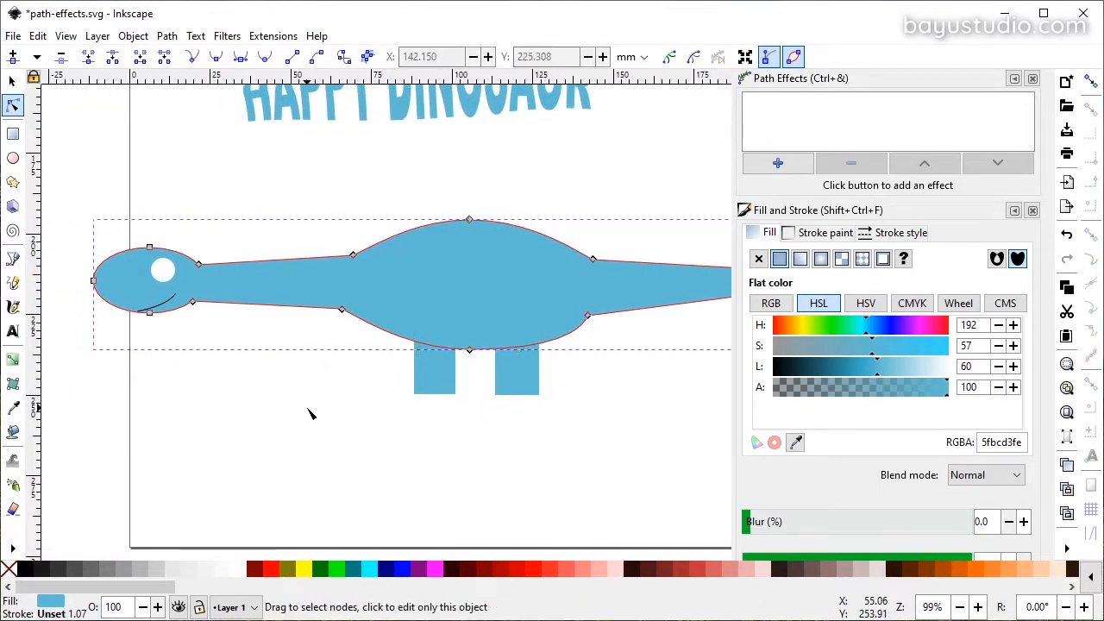
pyautogui.click(336, 401)
pyautogui.moveTo(337, 399); pyautogui.dragTo(299, 384)
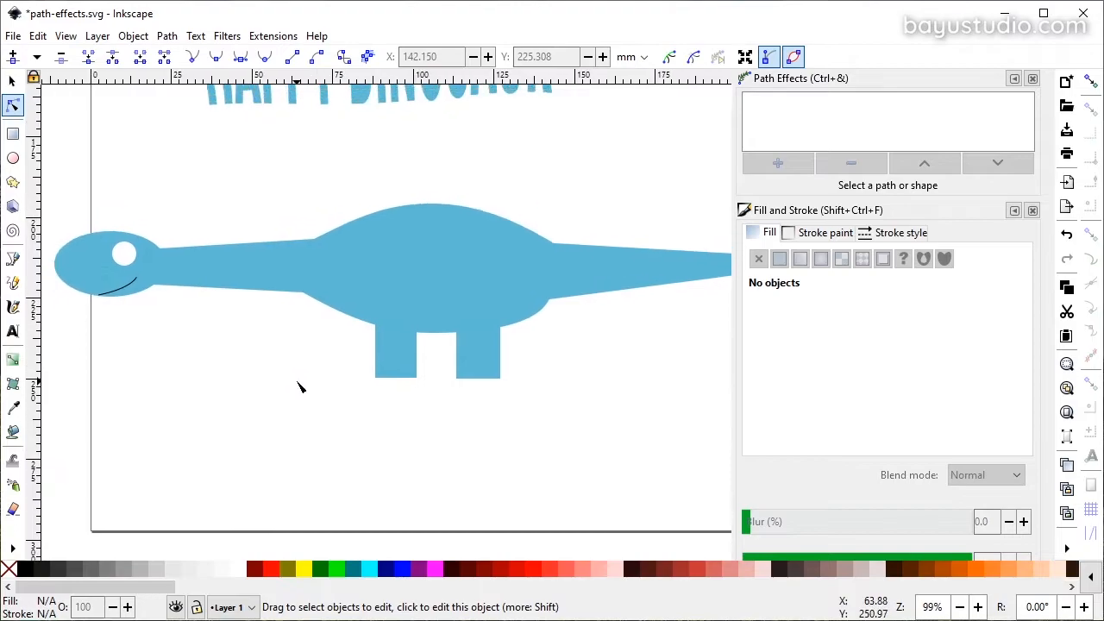
# - Draw a closed belly shape with the Pen tool, following the underside of the neck, body and tail and closing well below them
pyautogui.click(15, 260)
pyautogui.click(143, 300)
pyautogui.click(318, 283)
pyautogui.moveTo(515, 311); pyautogui.dragTo(555, 282)
pyautogui.click(716, 298)
pyautogui.click(571, 345)
pyautogui.click(518, 394)
pyautogui.click(228, 422)
pyautogui.click(181, 352)
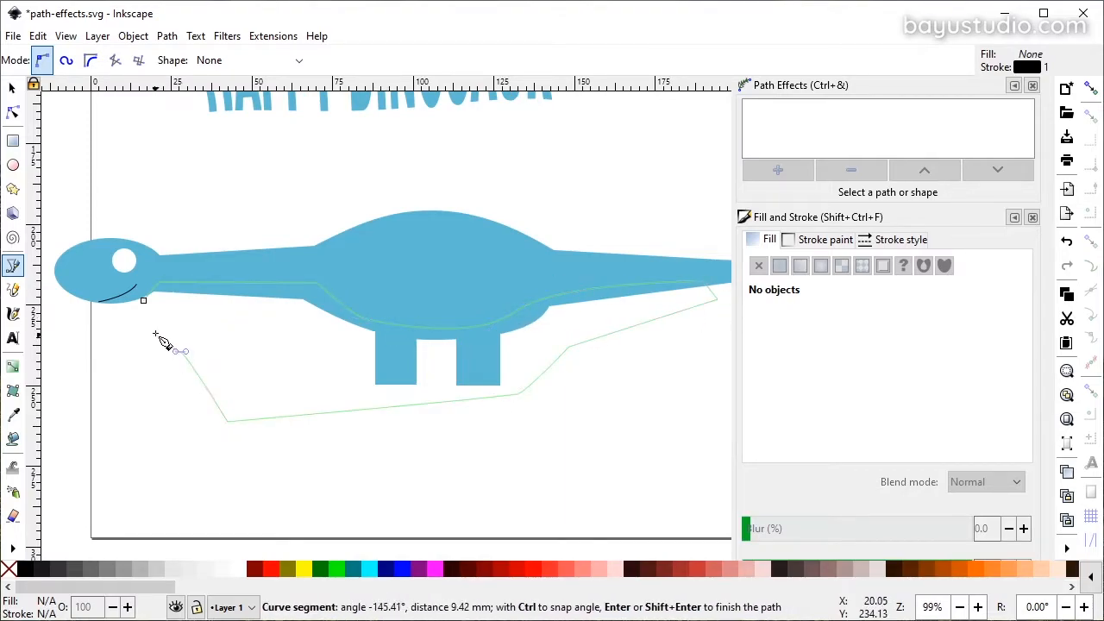
pyautogui.click(143, 300)
# - Fill the belly shape with the body's blue lightened to L 75 and remove its stroke
pyautogui.click(13, 414)
pyautogui.click(385, 245)
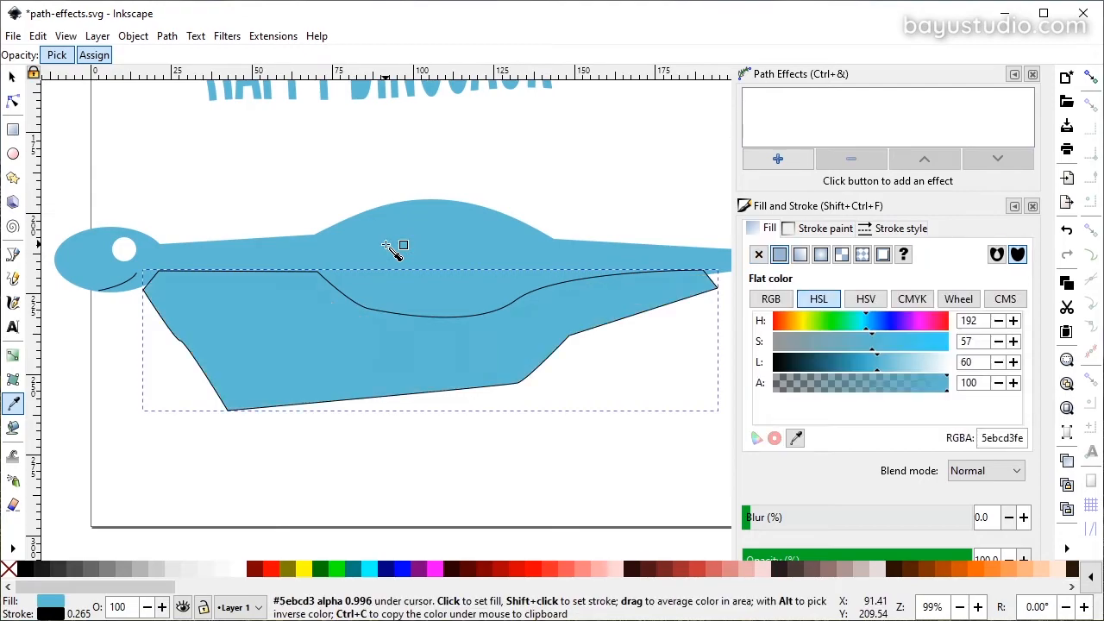
pyautogui.moveTo(882, 366); pyautogui.dragTo(905, 369)
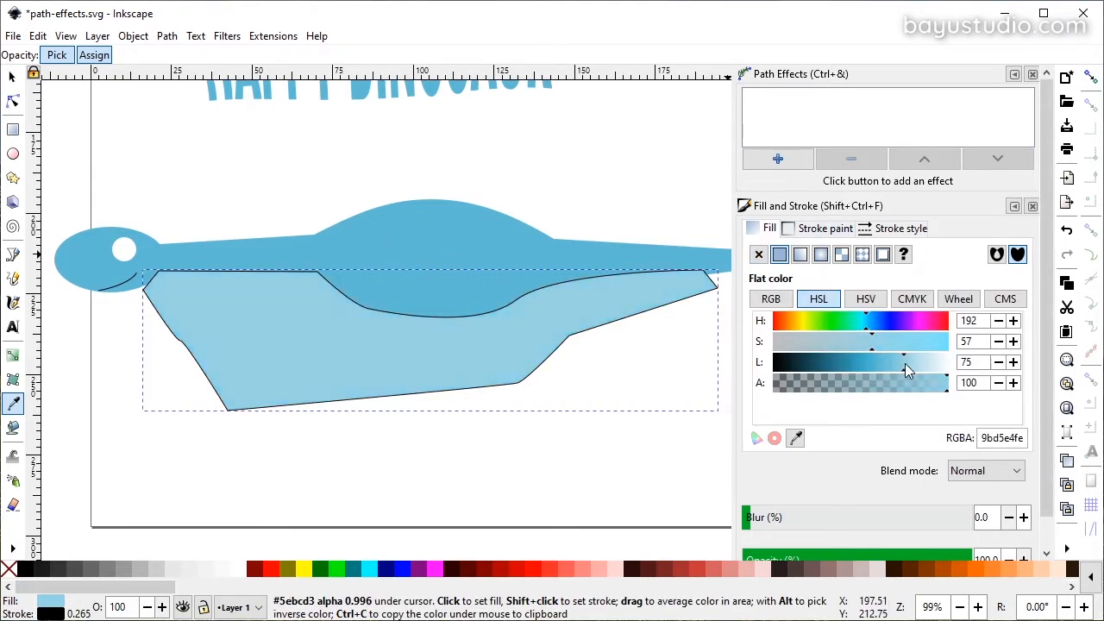
pyautogui.click(811, 237)
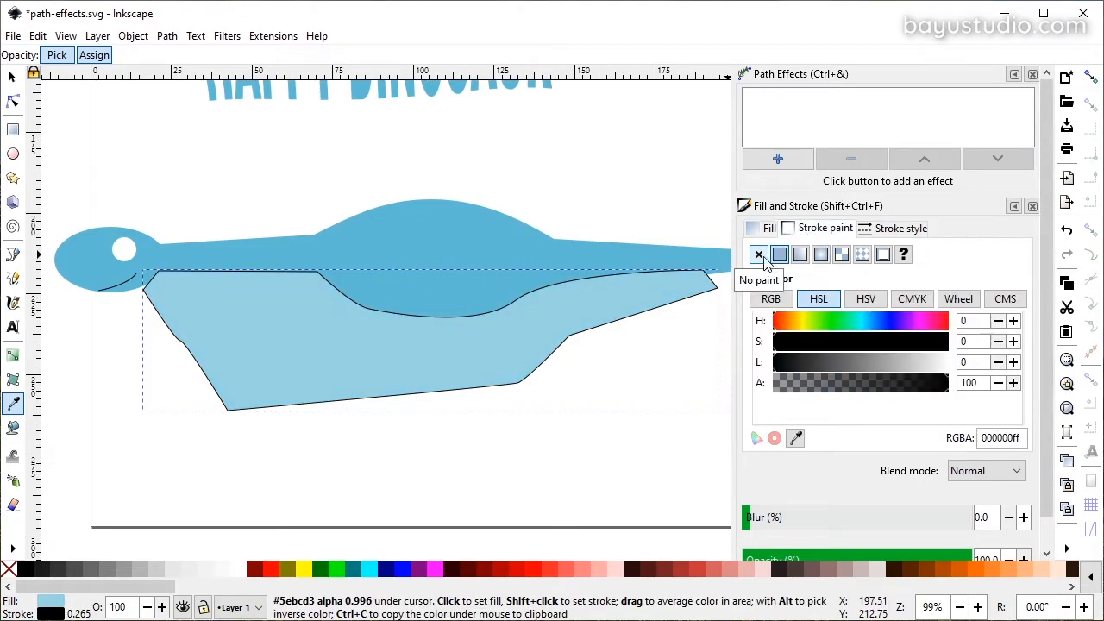
pyautogui.click(758, 255)
pyautogui.click(764, 229)
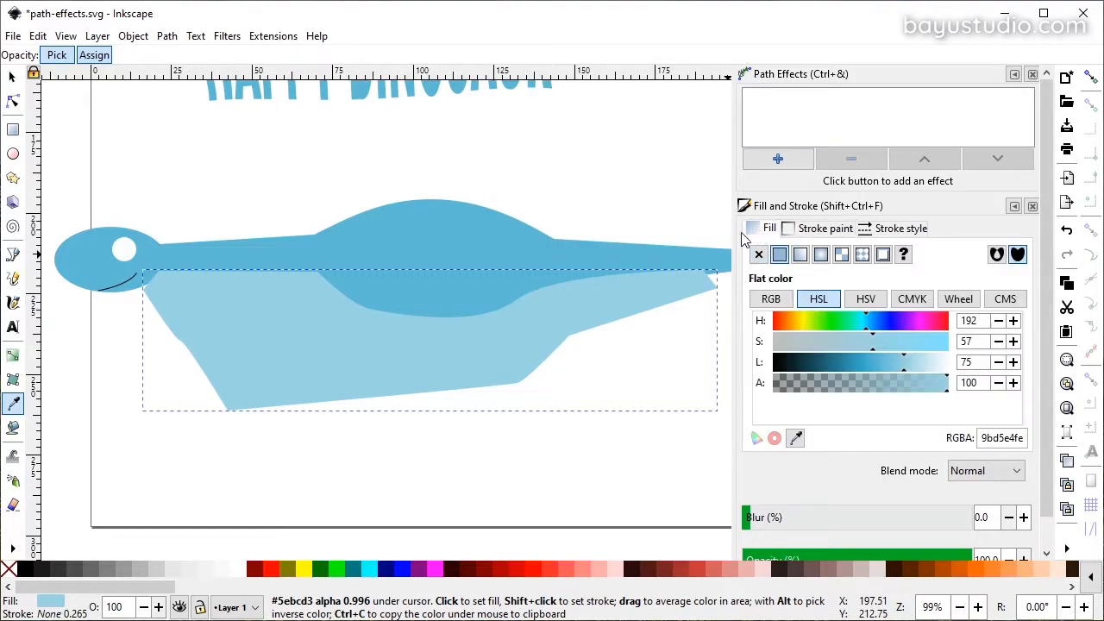
# - Duplicate the body path and intersect the copy with the belly shape, trimming the light underside to the body's outline
pyautogui.click(12, 78)
pyautogui.click(429, 236)
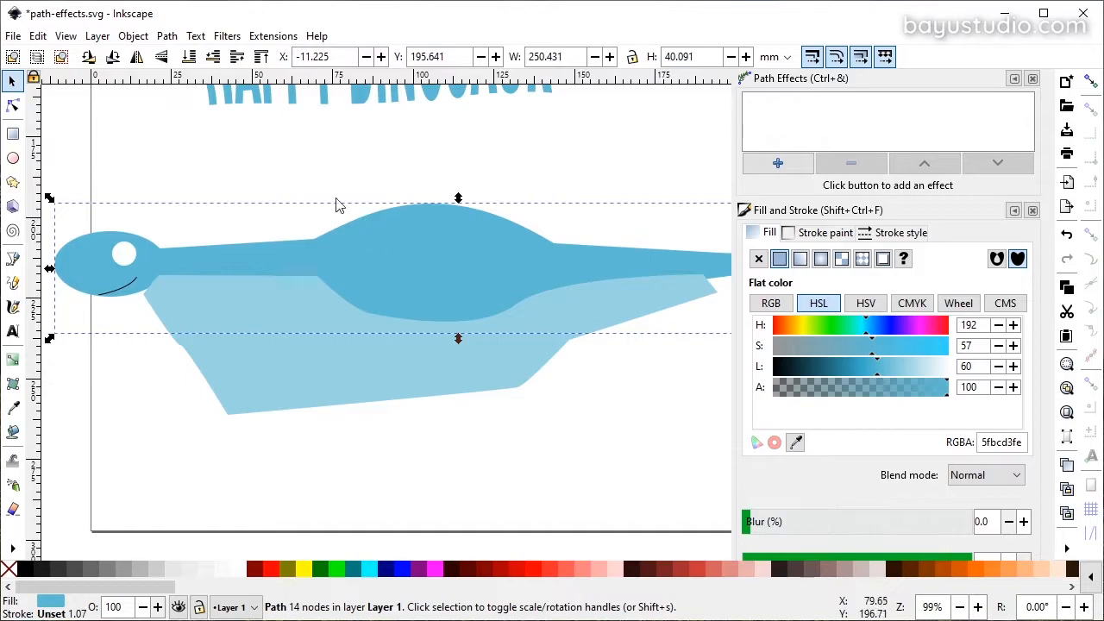
pyautogui.press('ctrl')
pyautogui.click(38, 35)
pyautogui.click(129, 182)
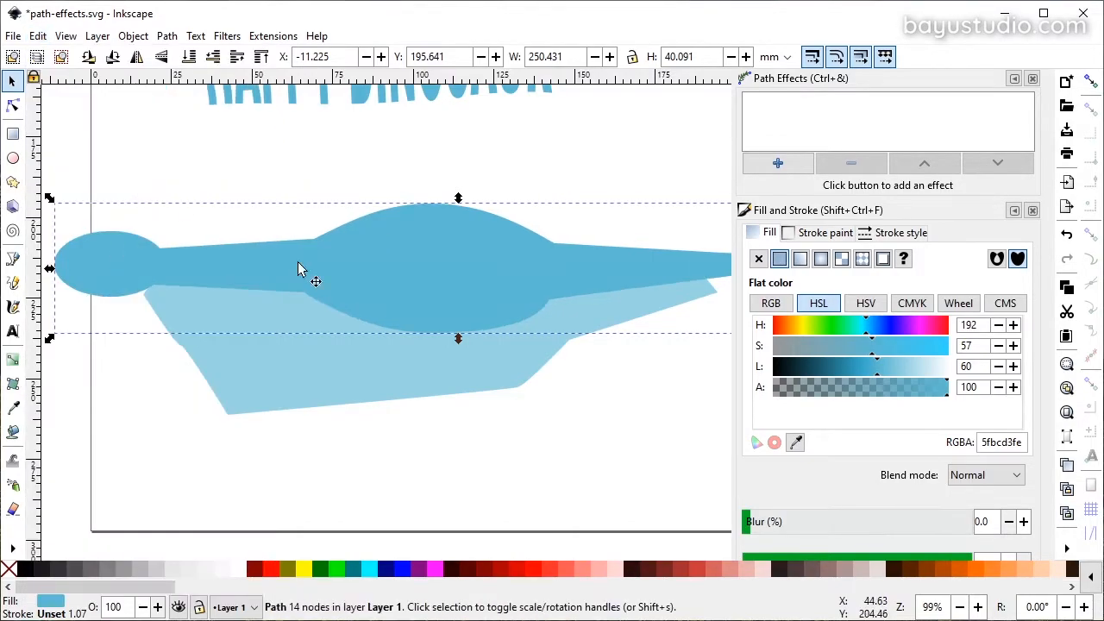
pyautogui.keyDown('shift'); pyautogui.click(342, 378); pyautogui.keyUp('shift')
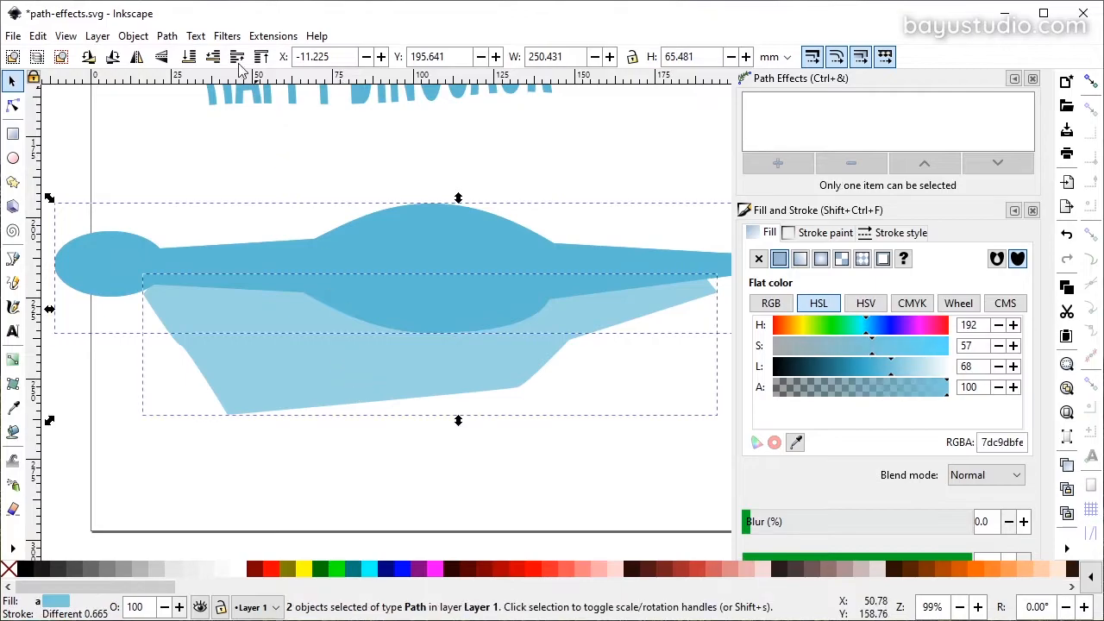
pyautogui.click(169, 38)
pyautogui.moveTo(138, 35)
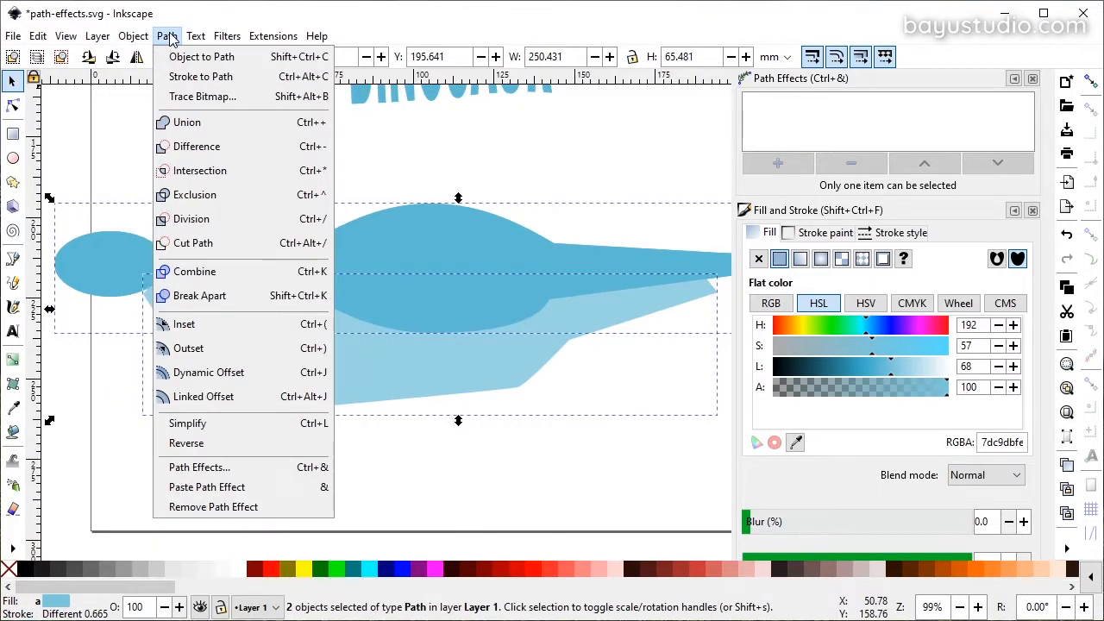
pyautogui.click(216, 172)
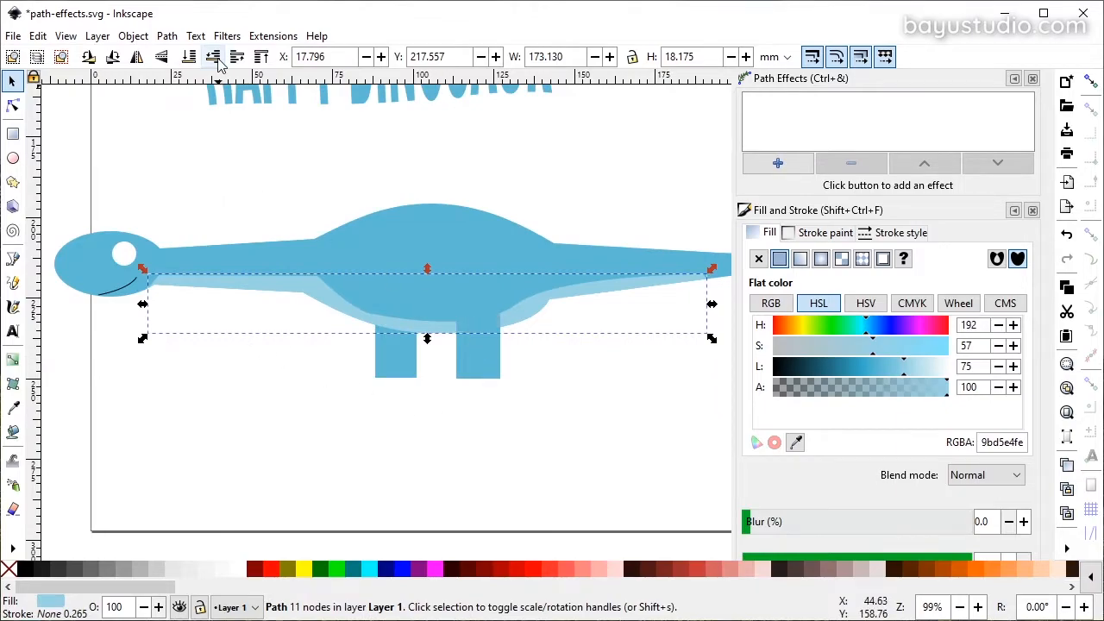
pyautogui.press('Escape')
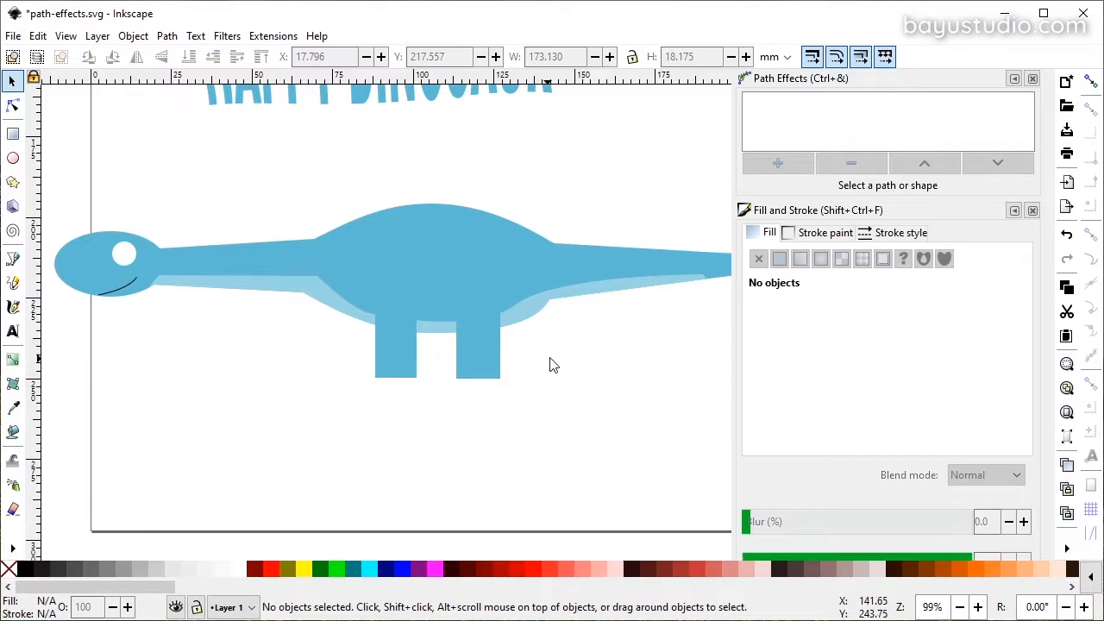
# - Group all six parts of the long-necked dinosaur and move the group down to about X -16.5, Y 218.7
pyautogui.moveTo(552, 366); pyautogui.dragTo(571, 334)
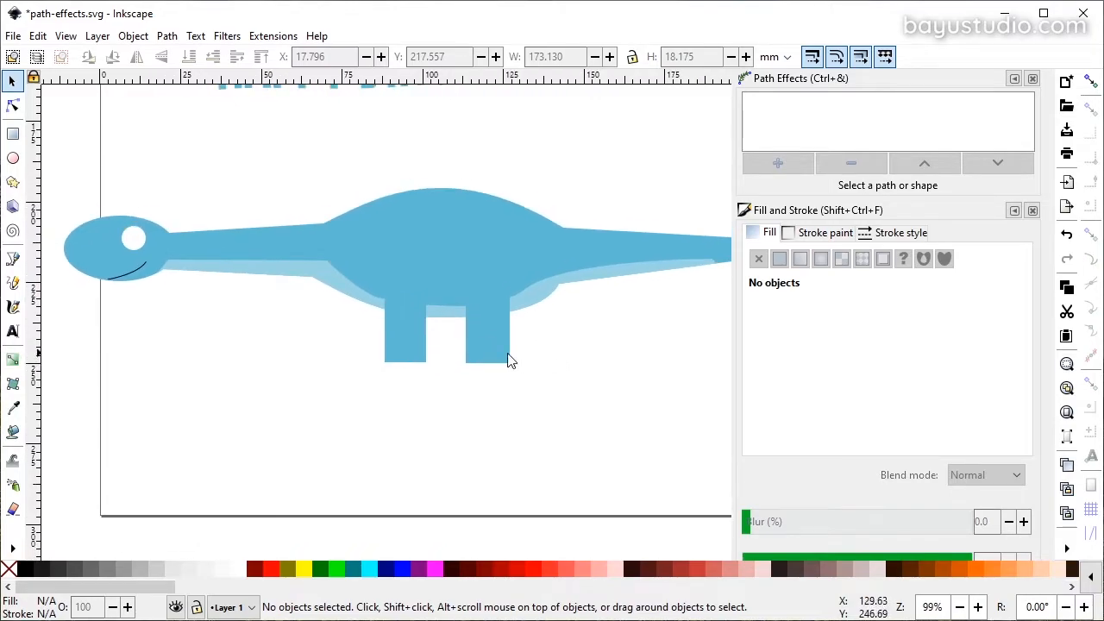
pyautogui.hotkey('ctrl', 'a')
pyautogui.press('3')
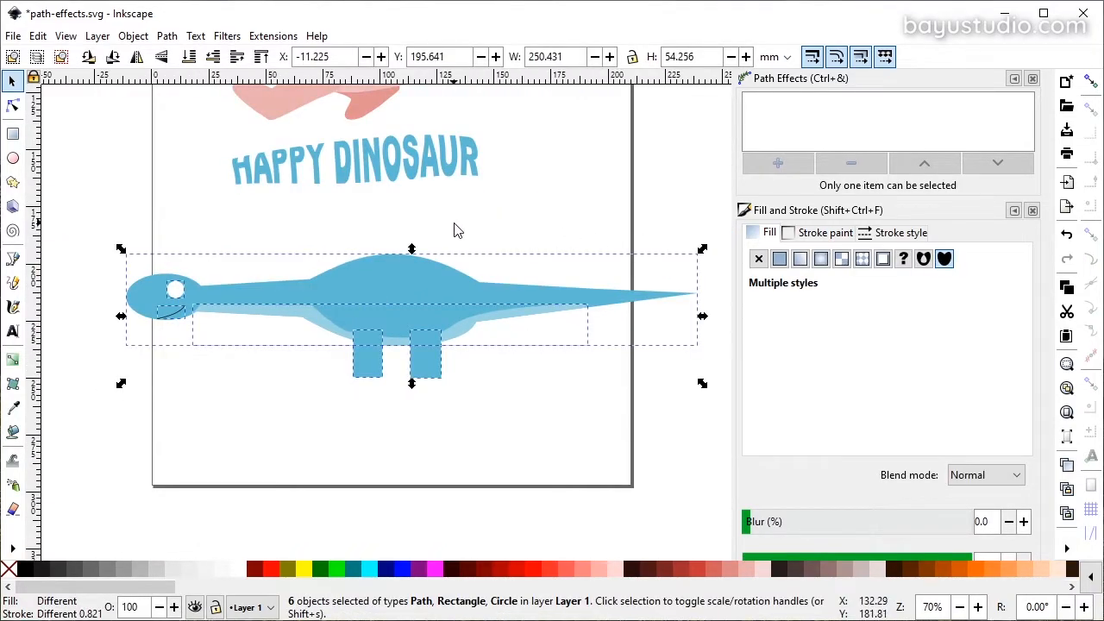
pyautogui.click(134, 36)
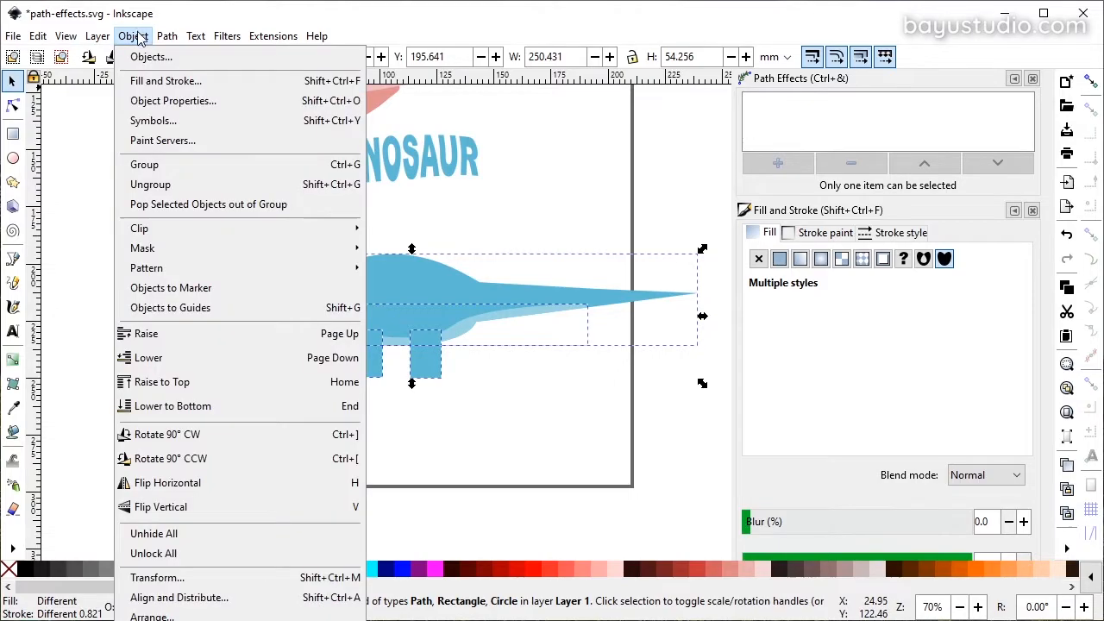
pyautogui.click(162, 169)
pyautogui.scroll(2, 435, 293)
pyautogui.moveTo(435, 382); pyautogui.dragTo(423, 434)
pyautogui.scroll(-2, 414, 406)
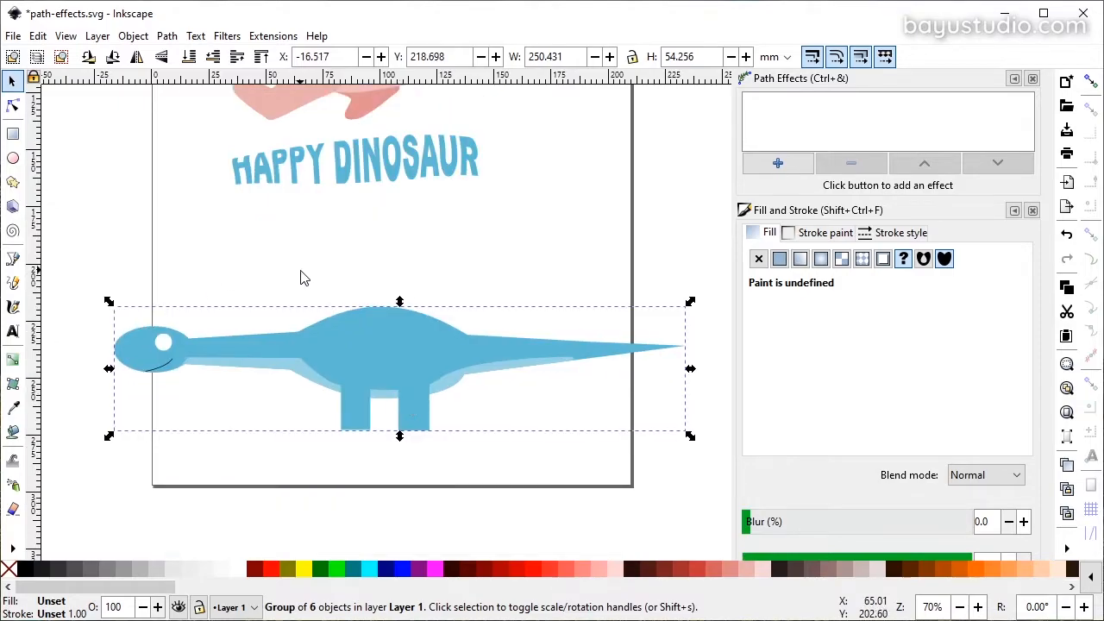
# - Apply the Bend path effect to the dinosaur group and arch its bend path slightly upward on the neck side
pyautogui.click(779, 164)
pyautogui.click(436, 221)
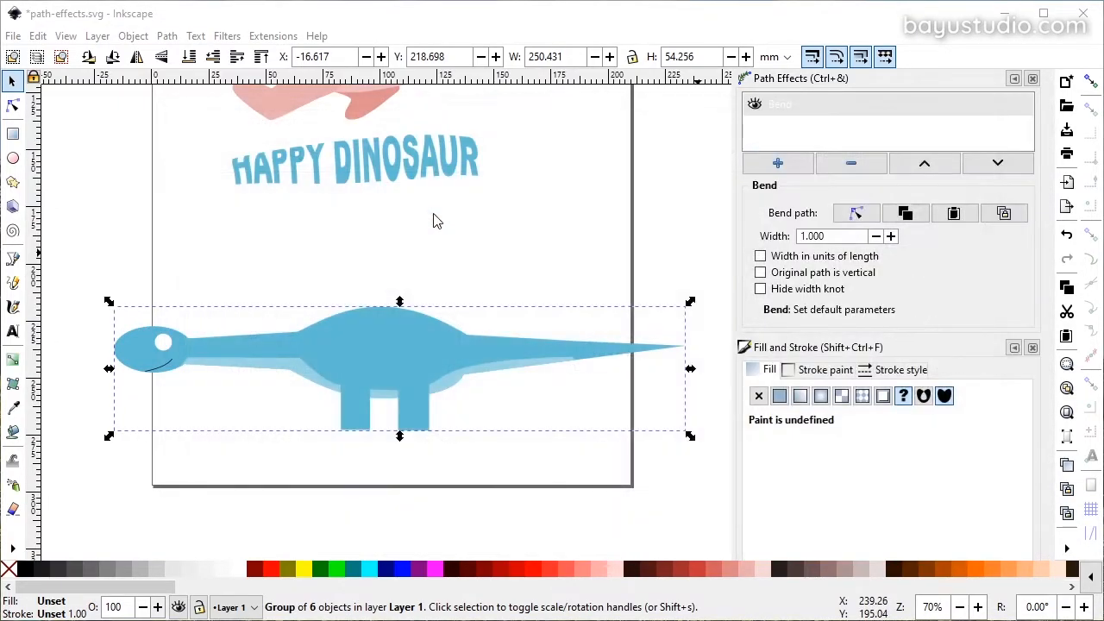
pyautogui.click(856, 213)
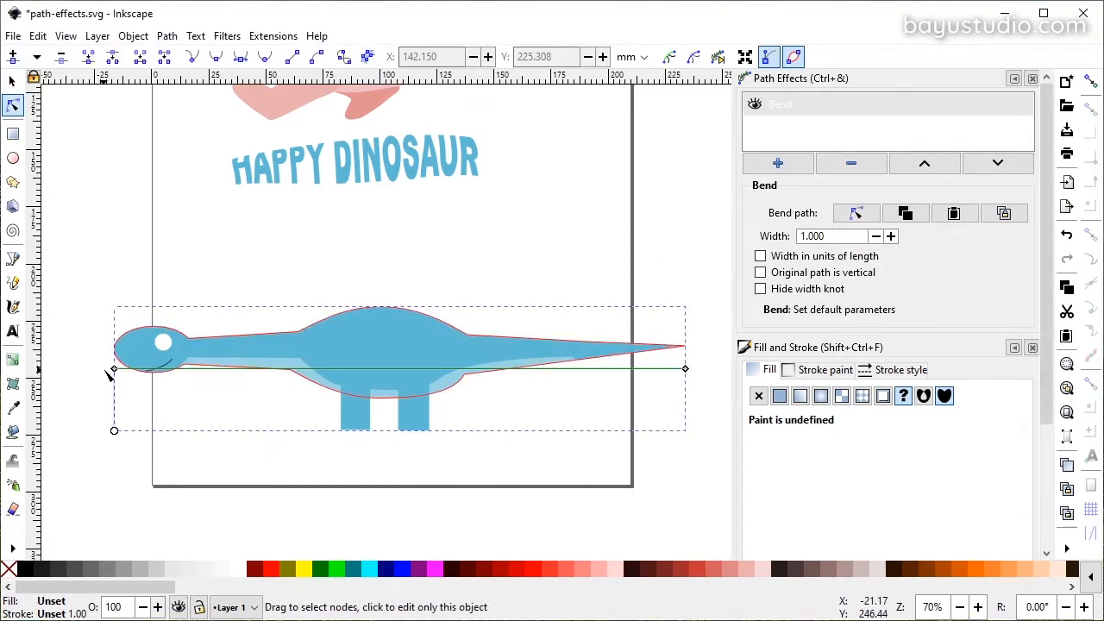
pyautogui.moveTo(115, 369); pyautogui.dragTo(112, 369)
pyautogui.moveTo(298, 380)
pyautogui.mouseDown()
pyautogui.moveTo(311, 419)
pyautogui.moveTo(301, 350)
pyautogui.moveTo(304, 365)
pyautogui.mouseUp()
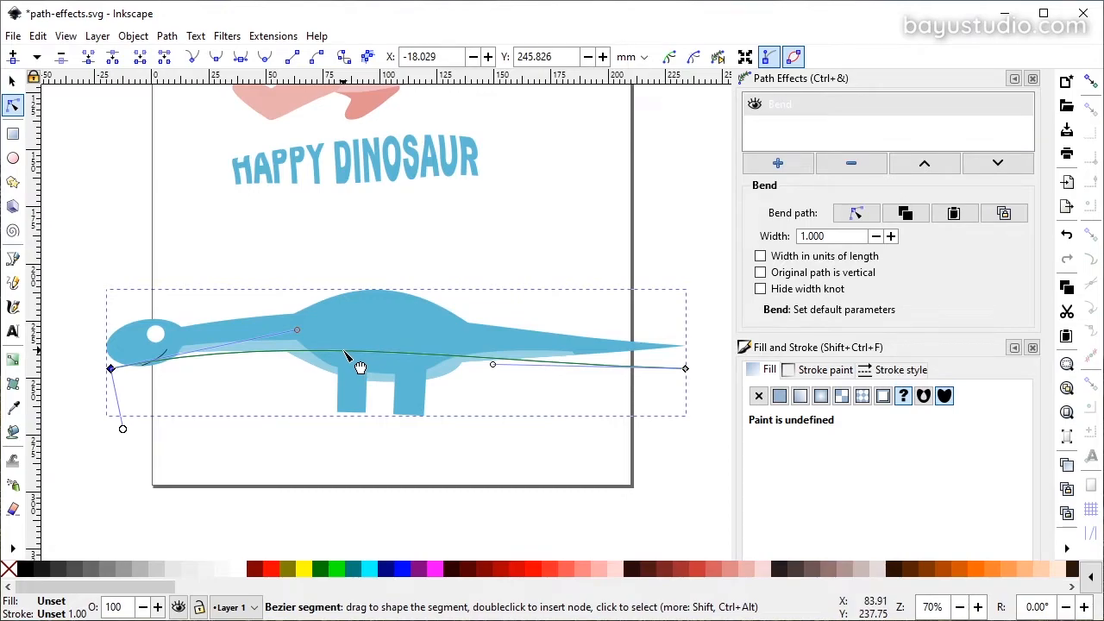
# - Add bend path nodes at the neck's base and behind the head, then raise the head end and curve the neck into an S
pyautogui.doubleClick(341, 352)
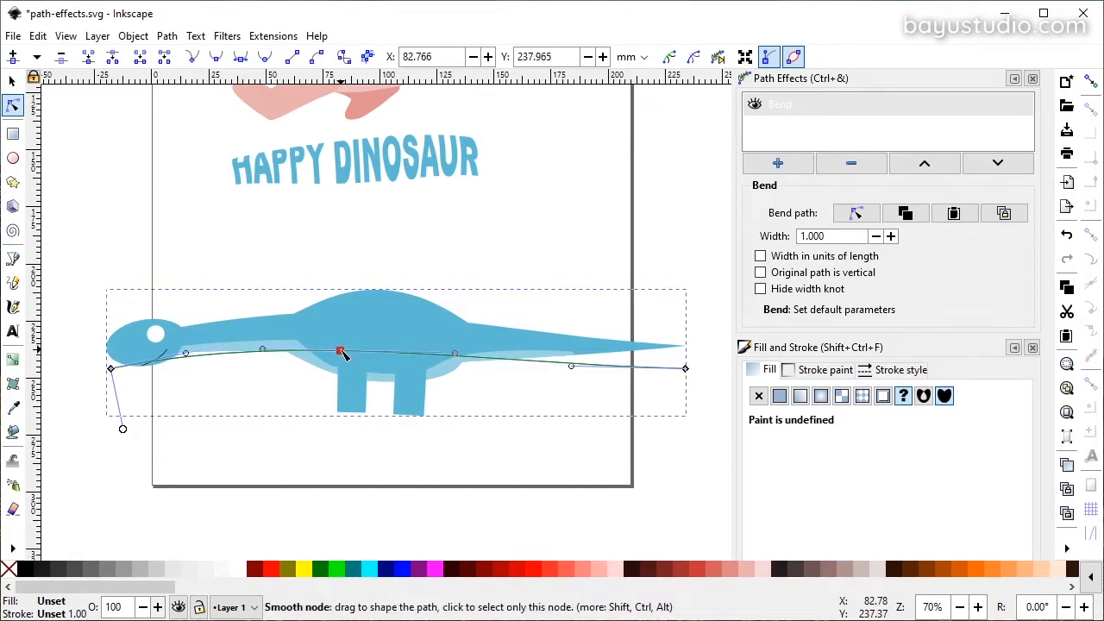
pyautogui.moveTo(339, 351); pyautogui.dragTo(288, 379)
pyautogui.moveTo(110, 368); pyautogui.dragTo(140, 290)
pyautogui.moveTo(156, 360); pyautogui.dragTo(142, 350)
pyautogui.moveTo(215, 275)
pyautogui.mouseDown()
pyautogui.moveTo(209, 263)
pyautogui.moveTo(222, 309)
pyautogui.moveTo(219, 296)
pyautogui.mouseUp()
pyautogui.click(205, 324)
pyautogui.moveTo(246, 381); pyautogui.dragTo(250, 372)
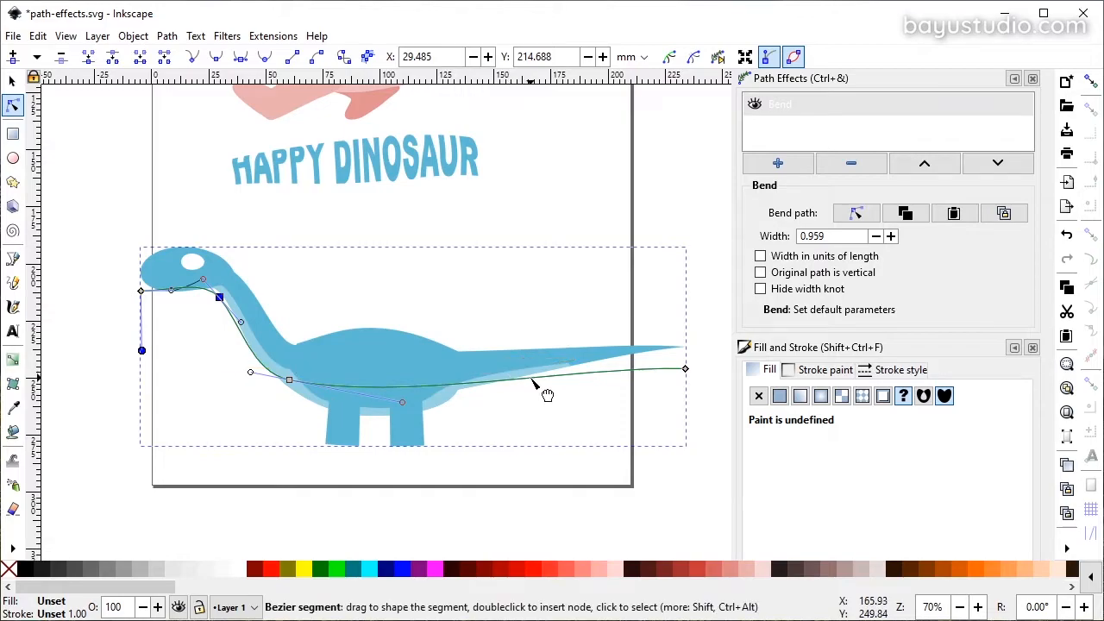
# - Add a bend path node at the tail's base, arch the tail, and move its end node to about X 239.6, Y 254.1
pyautogui.doubleClick(473, 386)
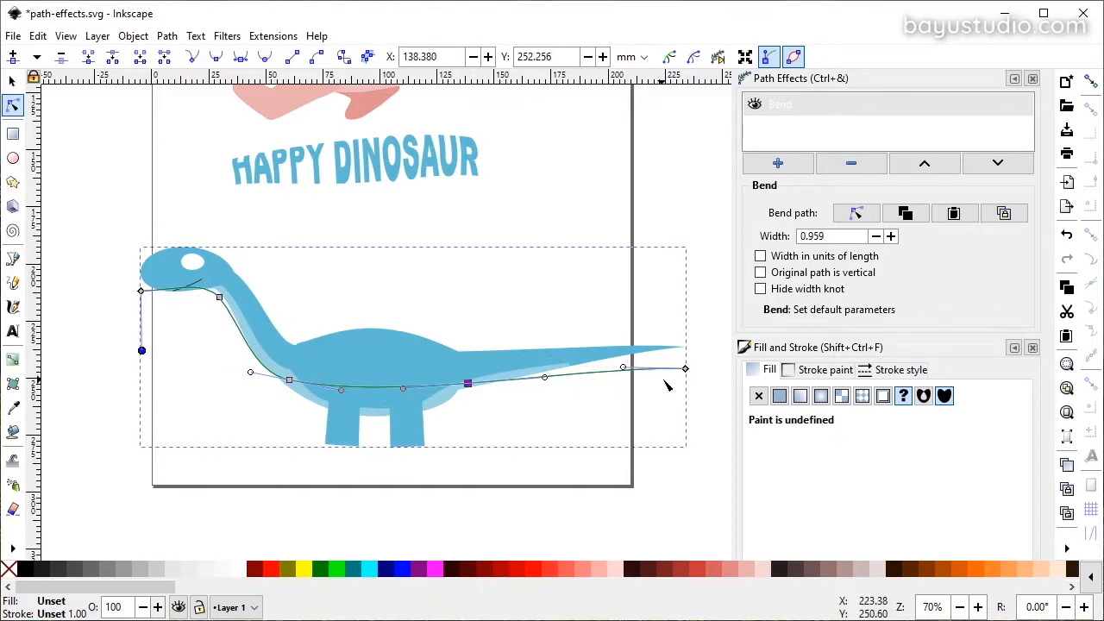
pyautogui.moveTo(686, 368); pyautogui.dragTo(687, 390)
pyautogui.moveTo(593, 389); pyautogui.dragTo(589, 363)
pyautogui.moveTo(390, 395); pyautogui.dragTo(395, 388)
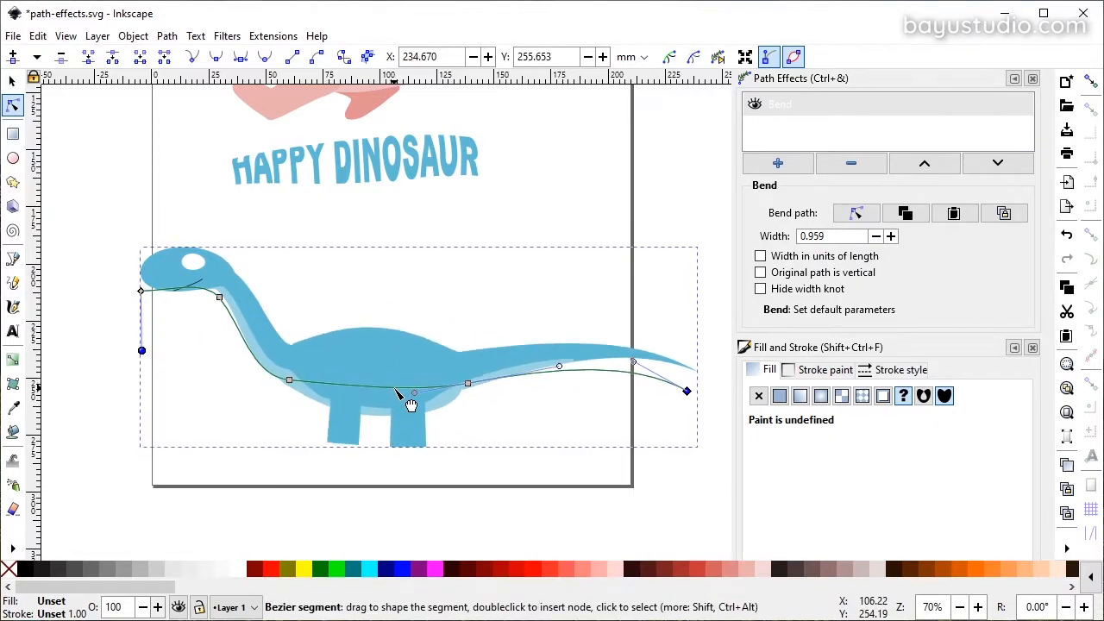
pyautogui.moveTo(689, 390); pyautogui.dragTo(700, 388)
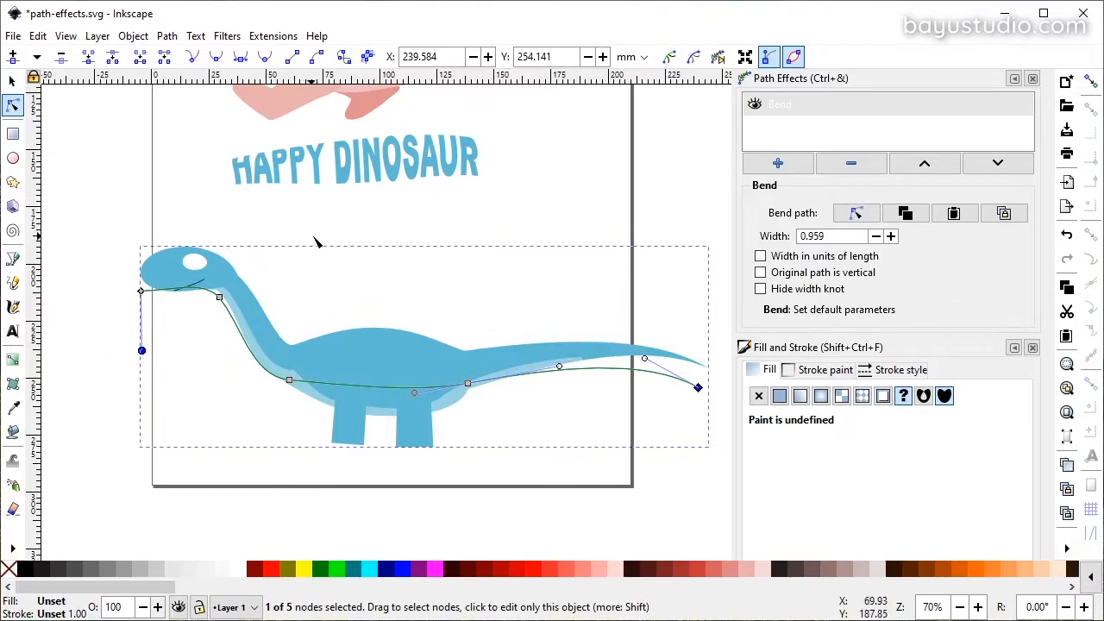
# - Toggle the Bend effect's visibility off and back on to compare the straight and bent dinosaur
pyautogui.click(12, 80)
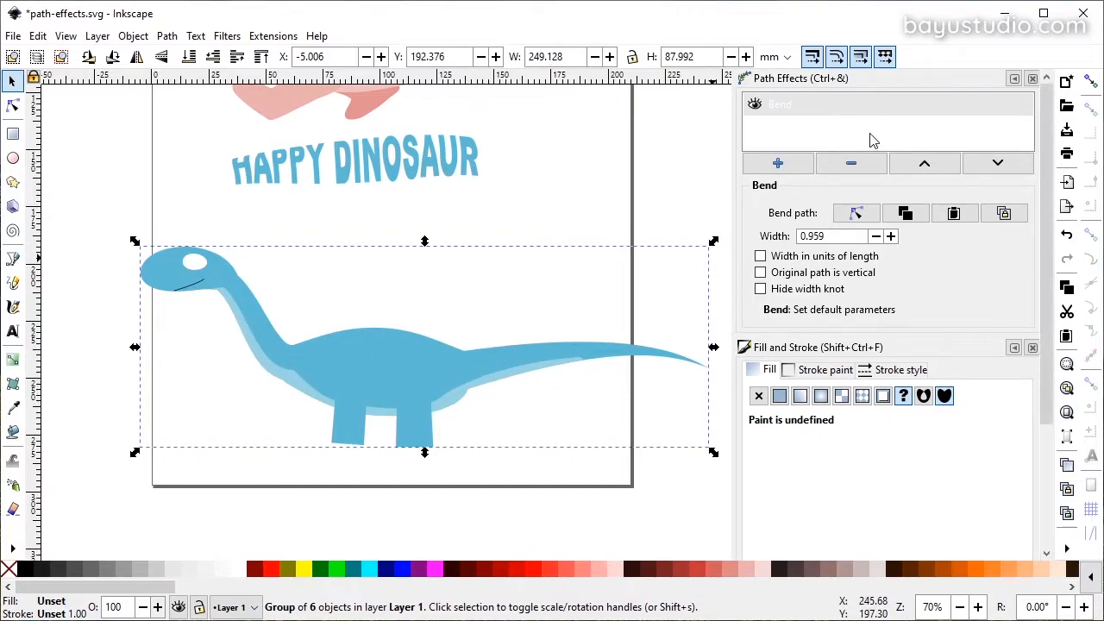
pyautogui.click(755, 105)
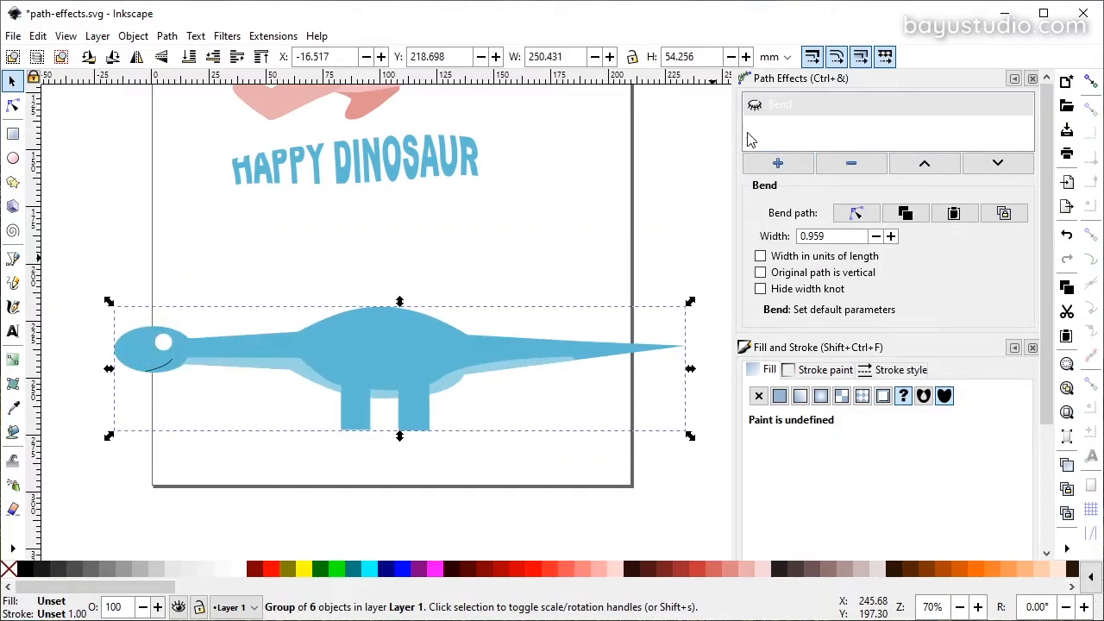
pyautogui.click(755, 106)
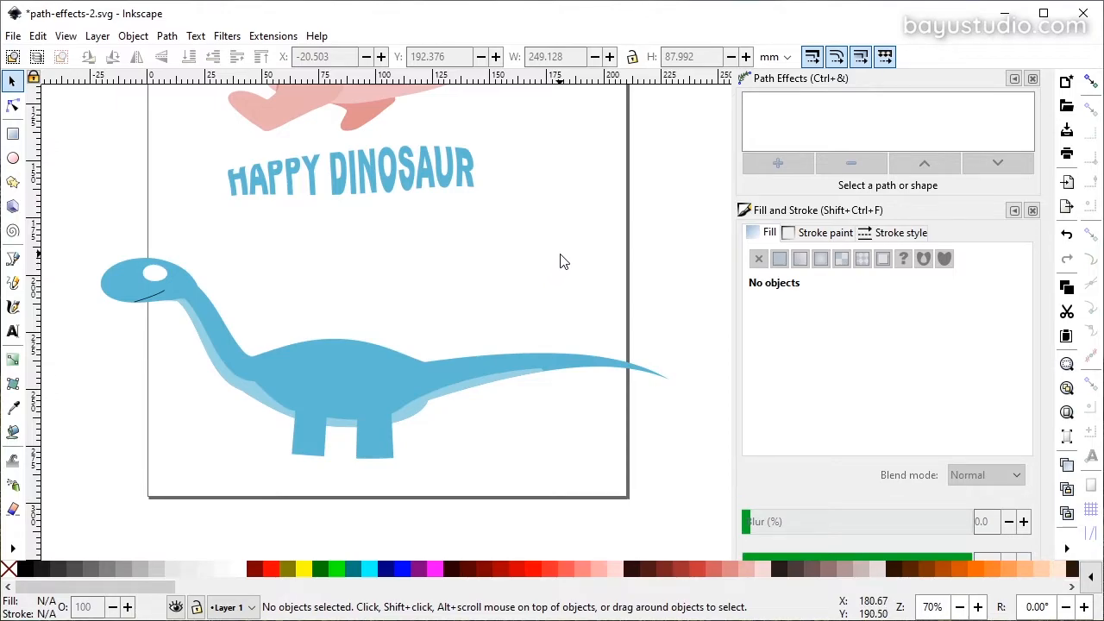
# - Select the pink dinosaur group and hide its Bend and Perspective/Envelope effects
pyautogui.scroll(1, 561, 261)
pyautogui.scroll(7, 560, 261)
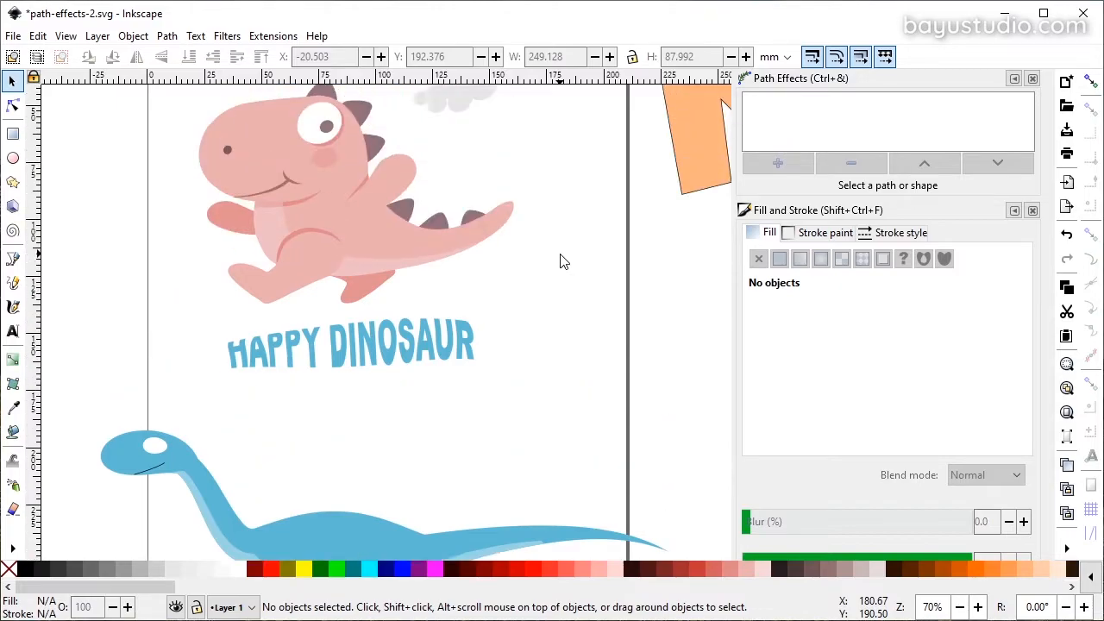
pyautogui.click(374, 302)
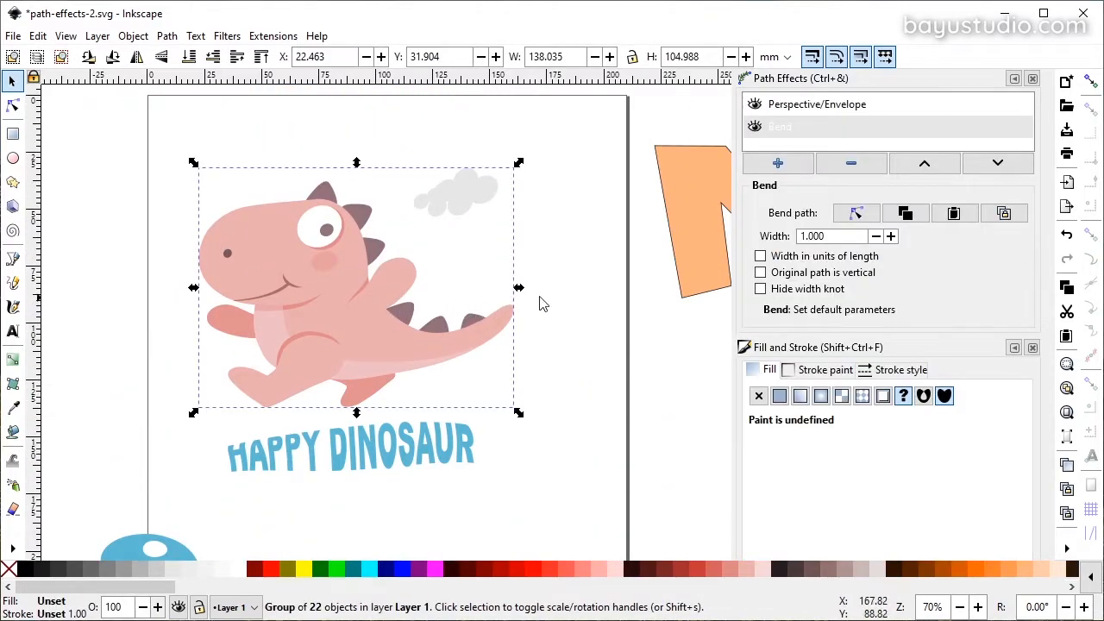
pyautogui.click(756, 128)
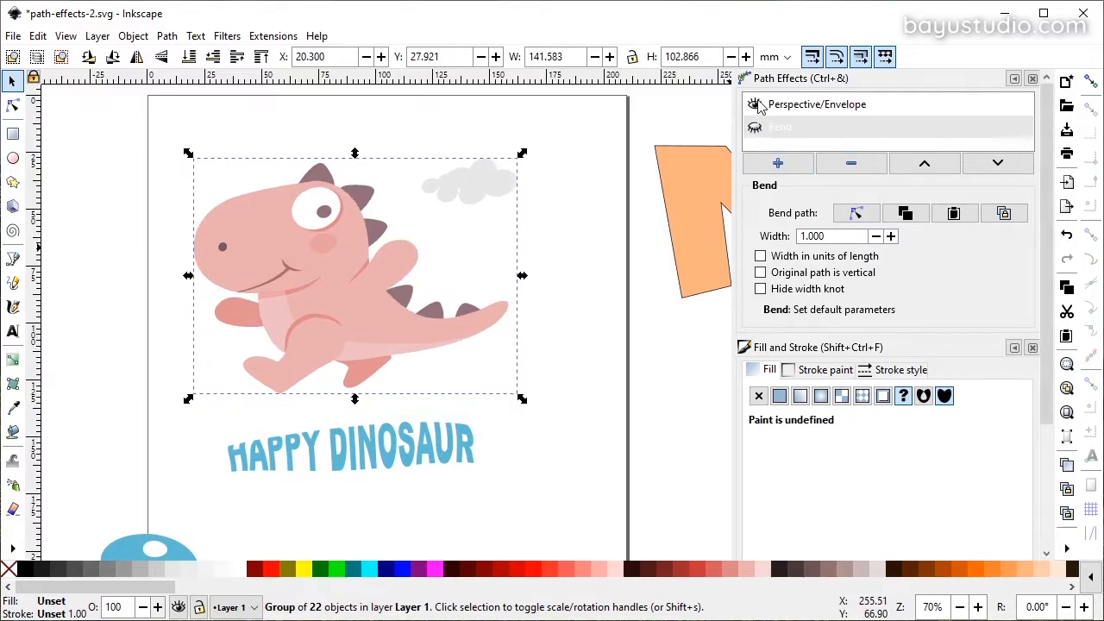
pyautogui.click(756, 104)
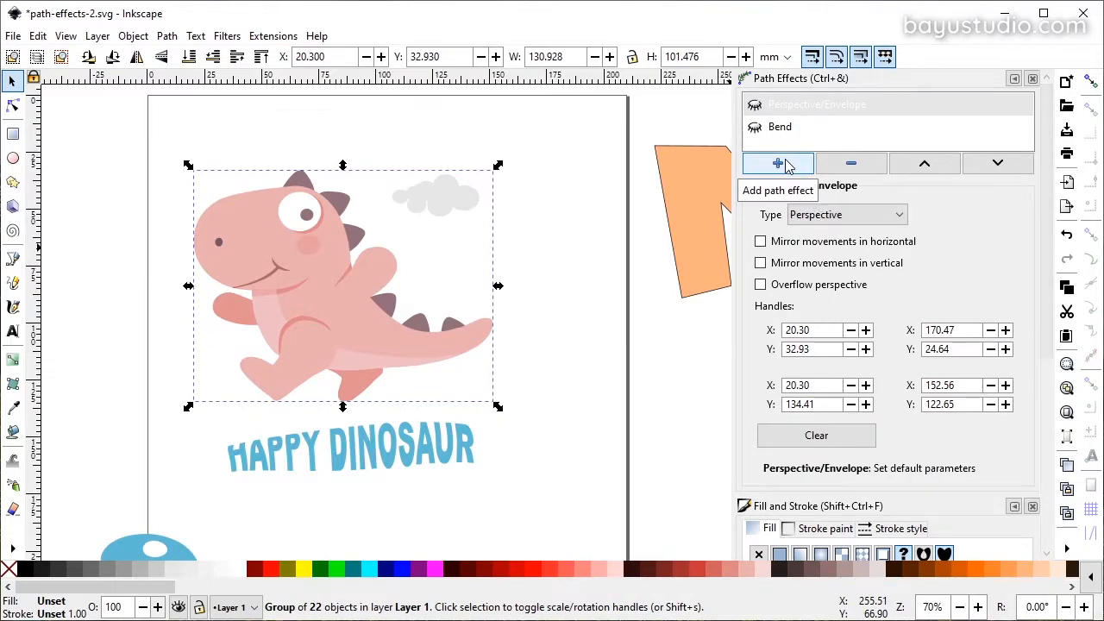
# - Add the Lattice Deformation 2 path effect to the pink dinosaur and show its control grid for node editing
pyautogui.click(778, 162)
pyautogui.scroll(-3, 871, 285)
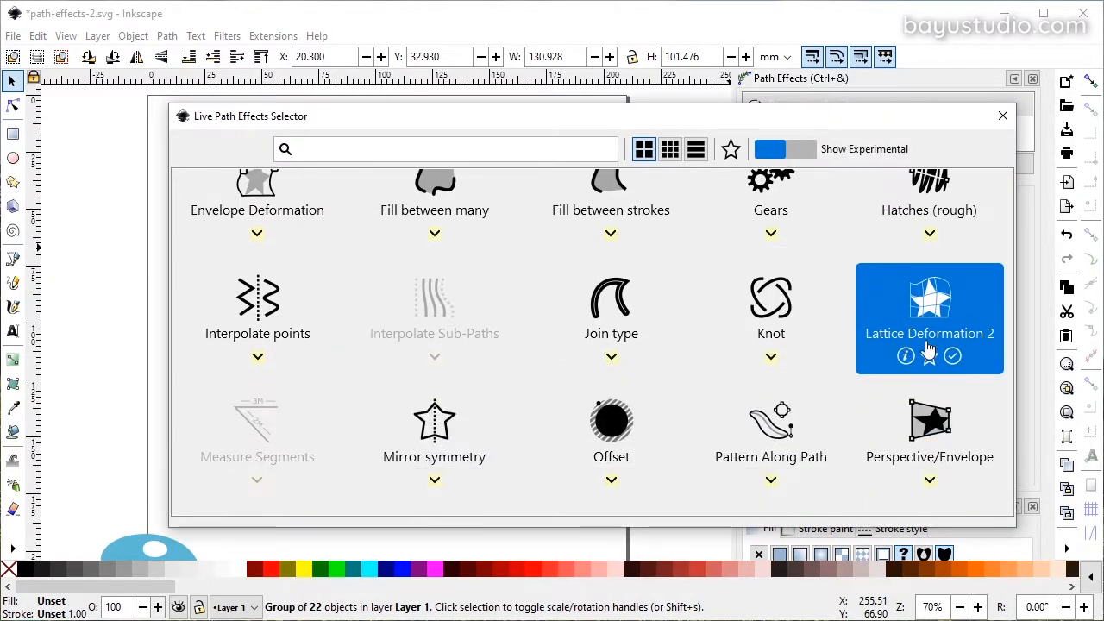
pyautogui.click(983, 298)
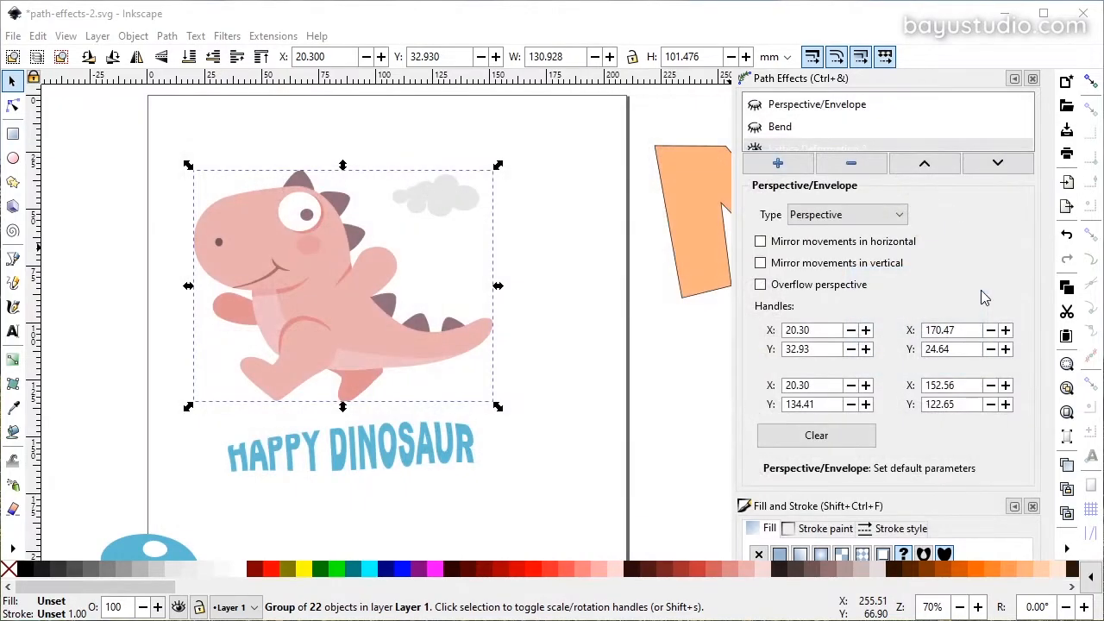
pyautogui.click(16, 110)
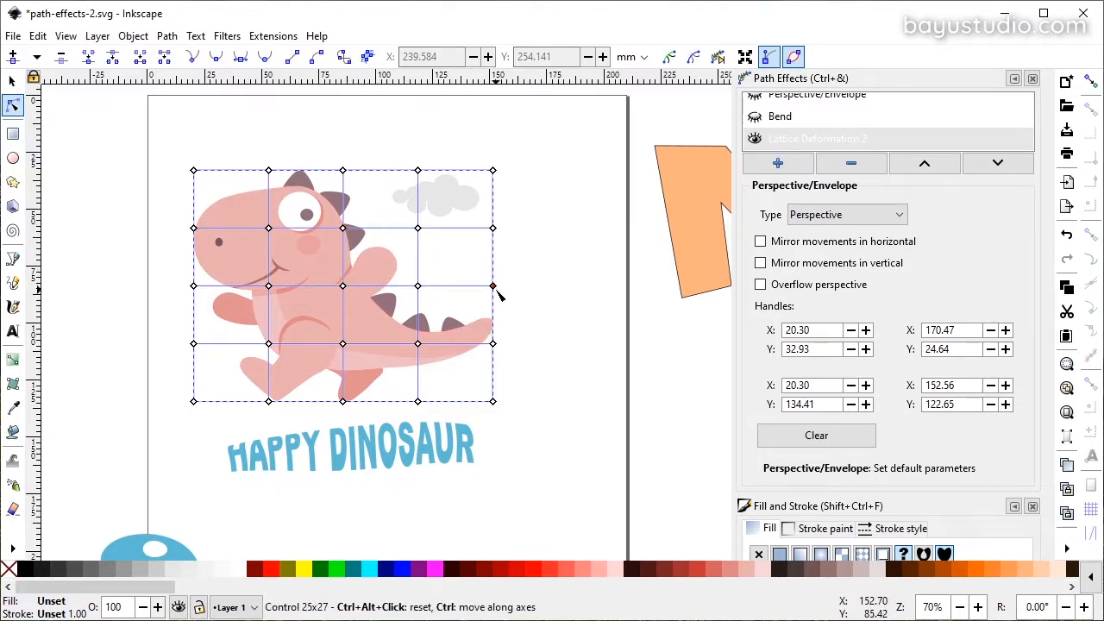
# - Enlarge the pink dinosaur's head by pulling the lattice's three upper left-edge nodes outward and the node above the eye upward
pyautogui.moveTo(193, 170); pyautogui.dragTo(166, 157)
pyautogui.moveTo(194, 228); pyautogui.dragTo(173, 233)
pyautogui.moveTo(193, 286); pyautogui.dragTo(180, 303)
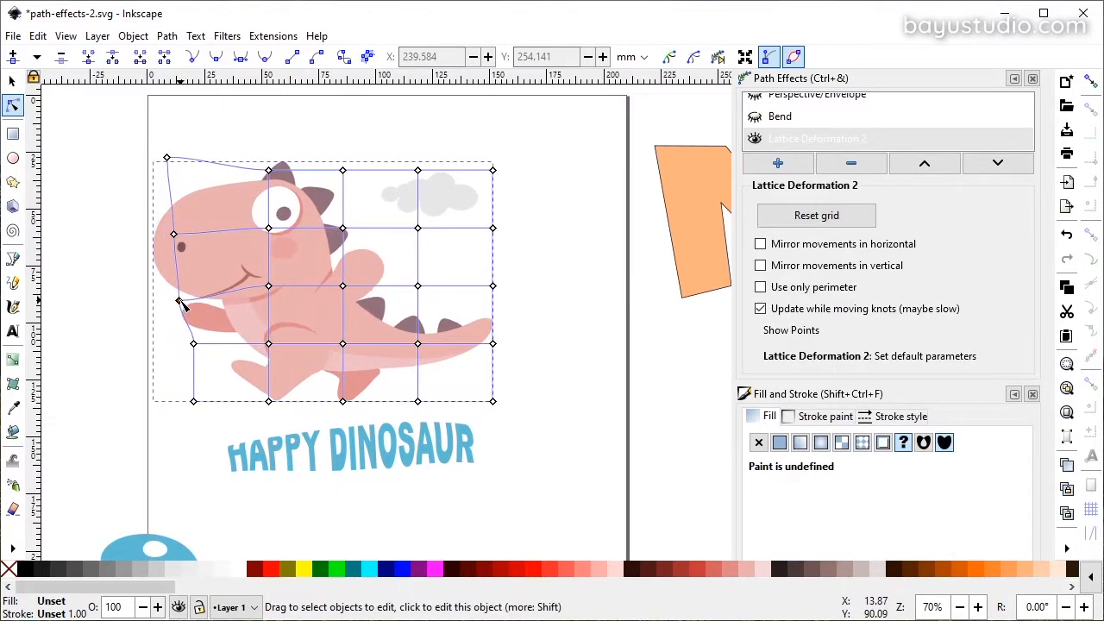
pyautogui.moveTo(269, 170); pyautogui.dragTo(276, 148)
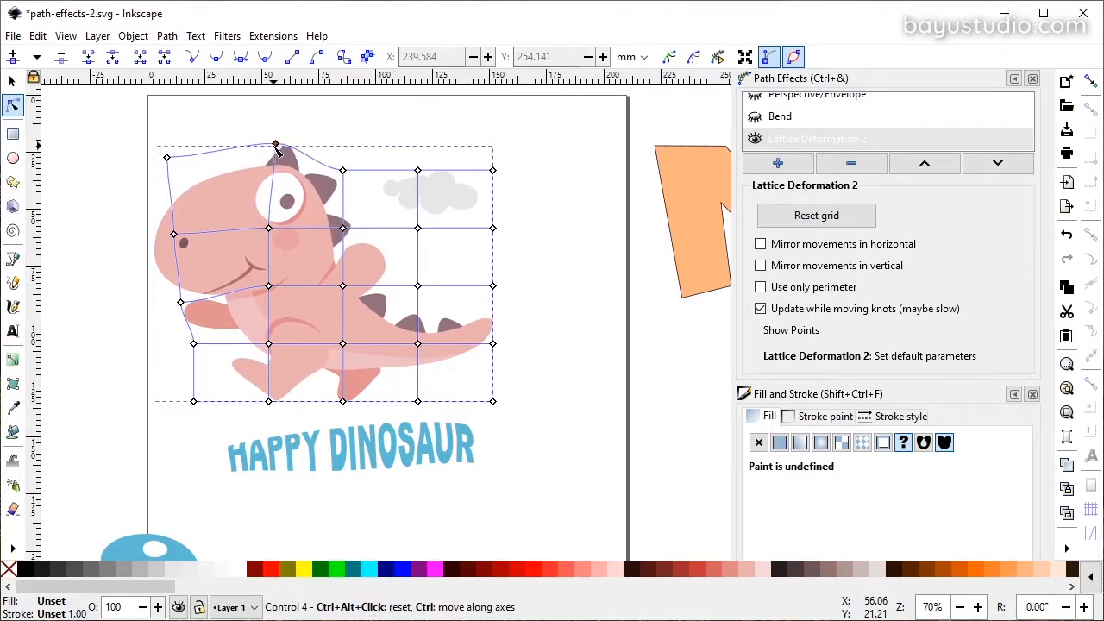
# - Stretch the tail with the lattice's three lower right-edge nodes, lengthen both legs with the bottom nodes below the feet, and deselect the dinosaur
pyautogui.moveTo(493, 402); pyautogui.dragTo(501, 400)
pyautogui.moveTo(493, 344); pyautogui.dragTo(522, 328)
pyautogui.moveTo(492, 286); pyautogui.dragTo(511, 270)
pyautogui.moveTo(342, 402); pyautogui.dragTo(338, 423)
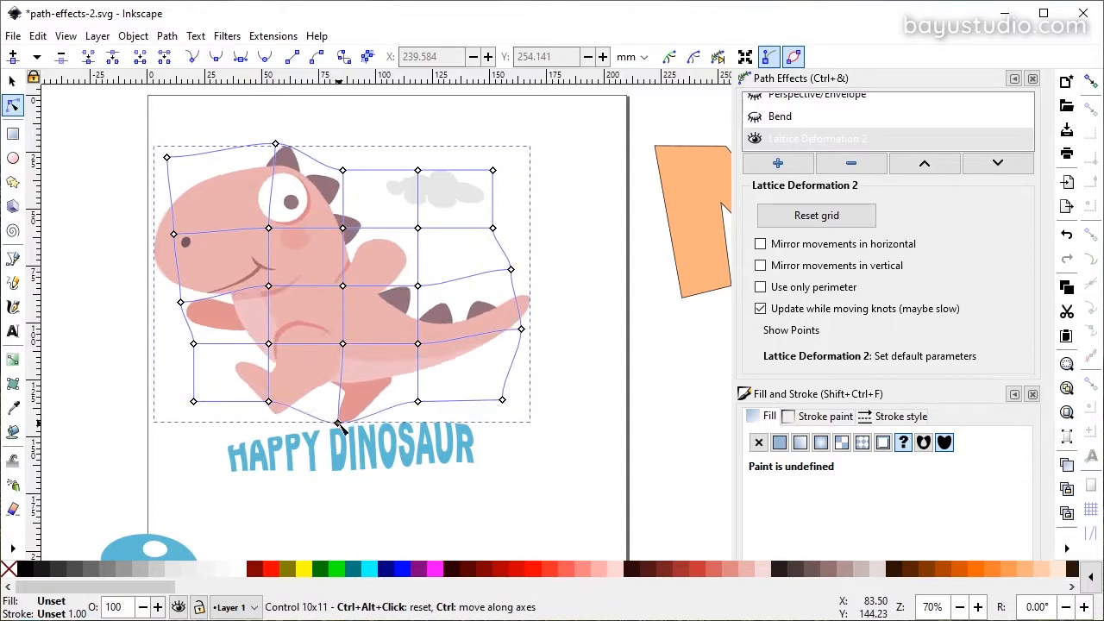
pyautogui.moveTo(268, 401); pyautogui.dragTo(260, 417)
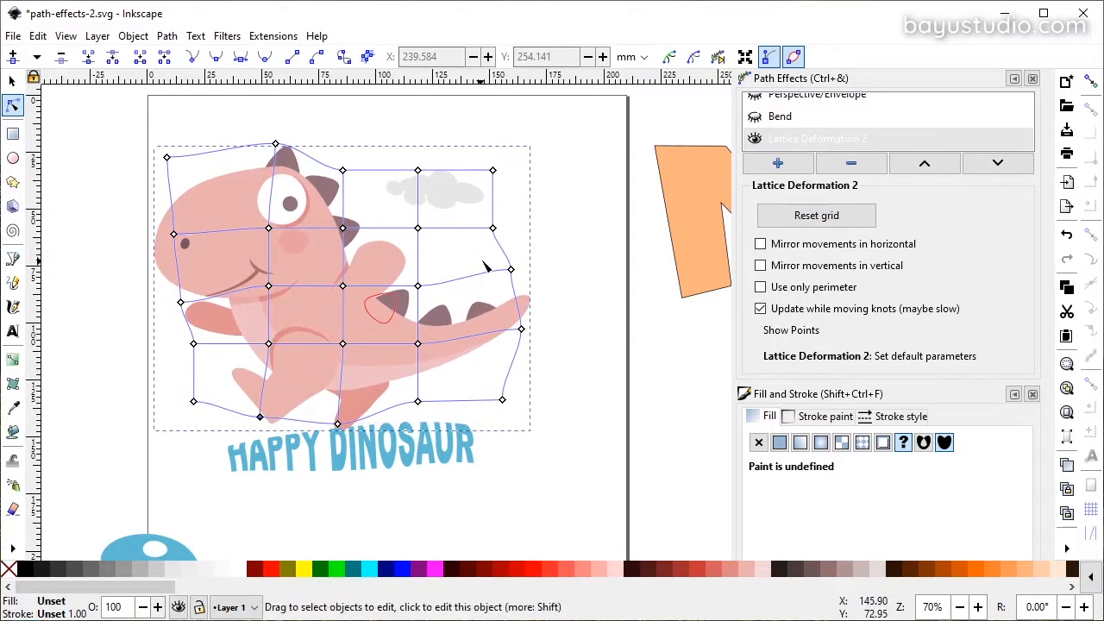
pyautogui.click(13, 80)
pyautogui.click(603, 295)
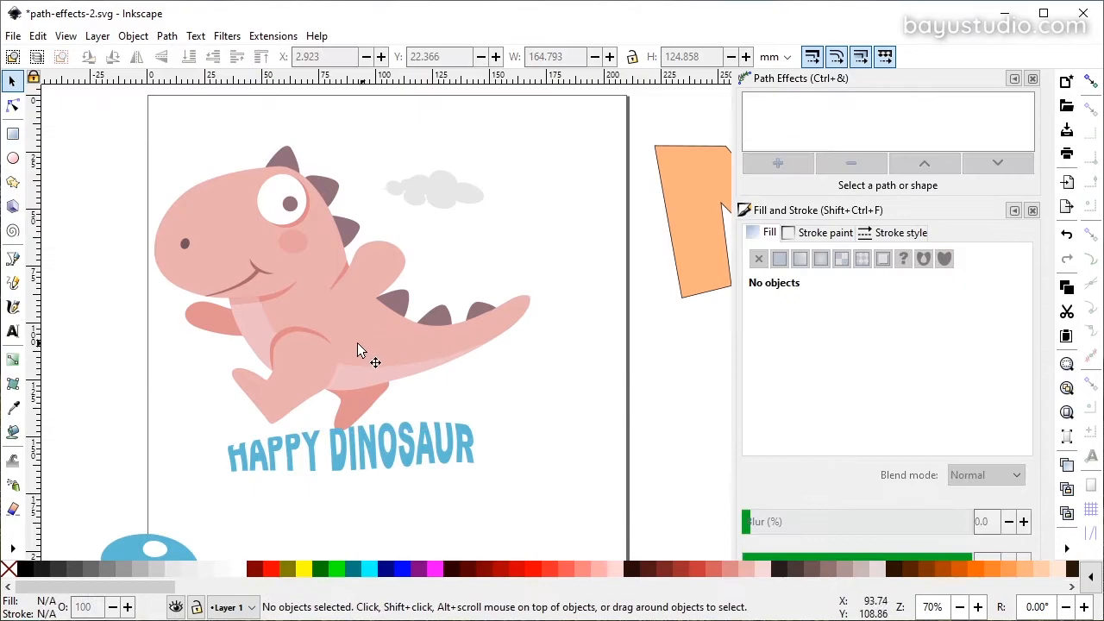
# - Move the pink dinosaur group up clear of the HAPPY DINOSAUR text, to X 4.813, Y 7.247 mm
pyautogui.click(324, 302)
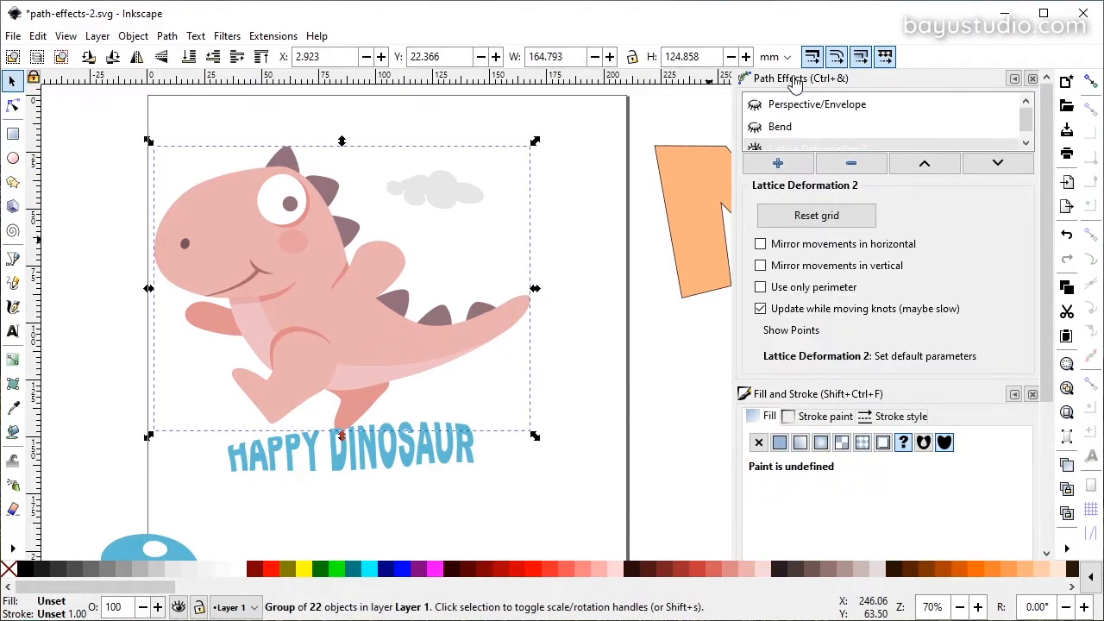
pyautogui.click(176, 39)
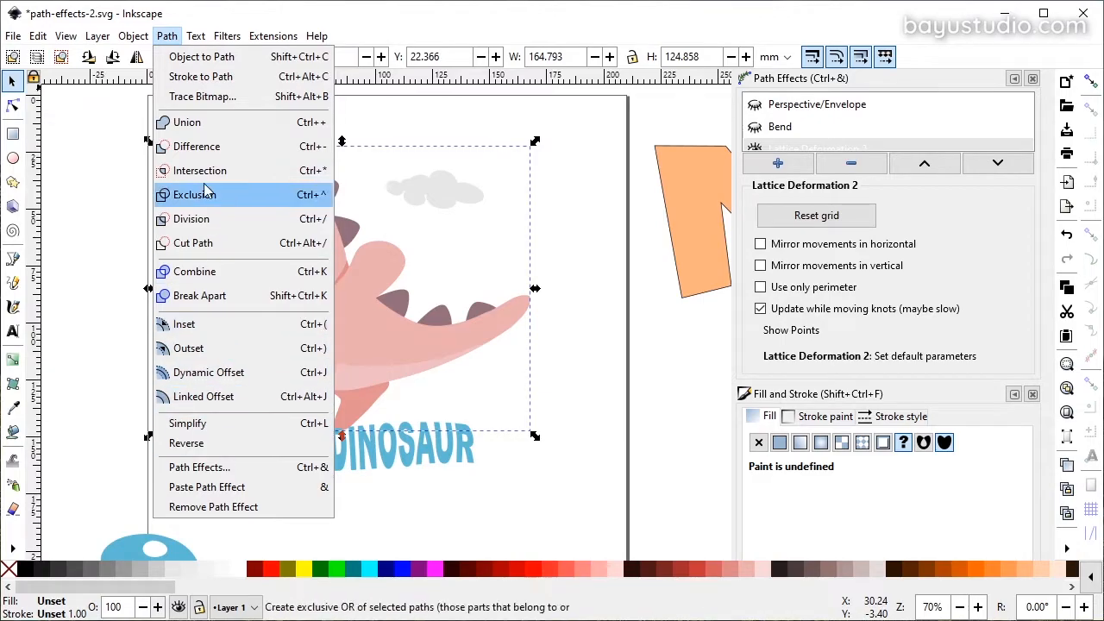
pyautogui.click(169, 37)
pyautogui.scroll(-1, 552, 347)
pyautogui.scroll(1, 552, 347)
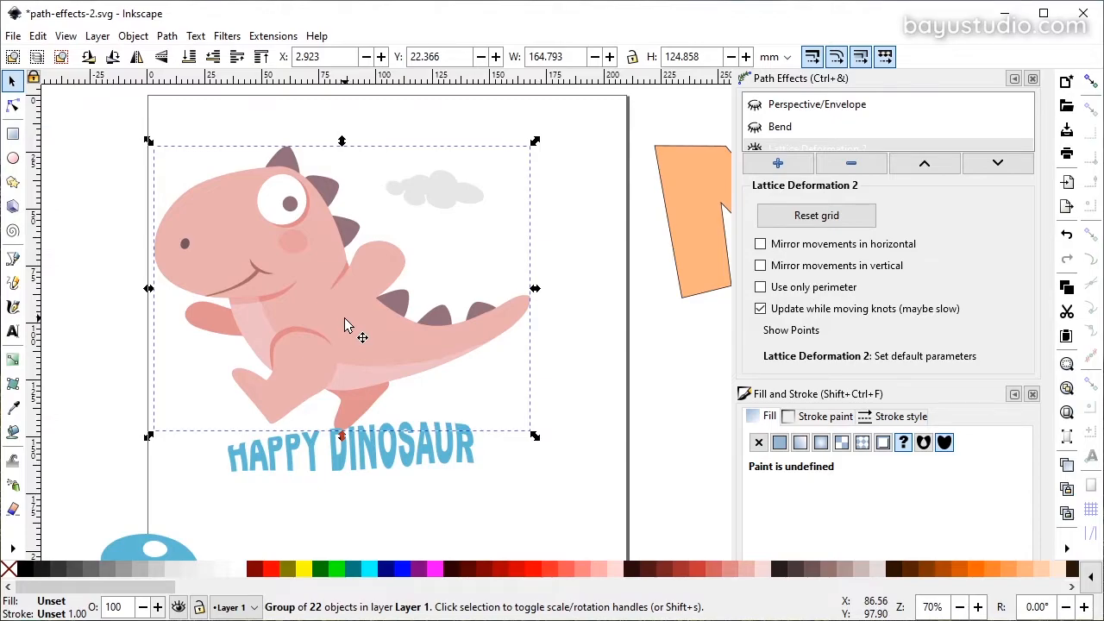
pyautogui.moveTo(358, 315); pyautogui.dragTo(362, 278)
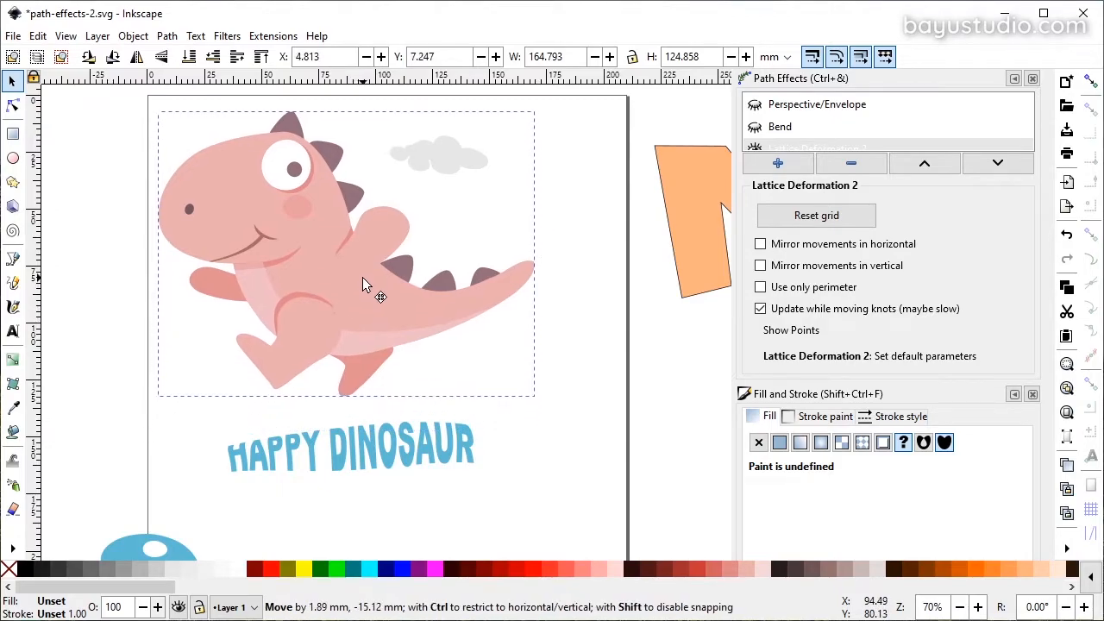
pyautogui.scroll(-1, 422, 390)
pyautogui.scroll(-4, 422, 392)
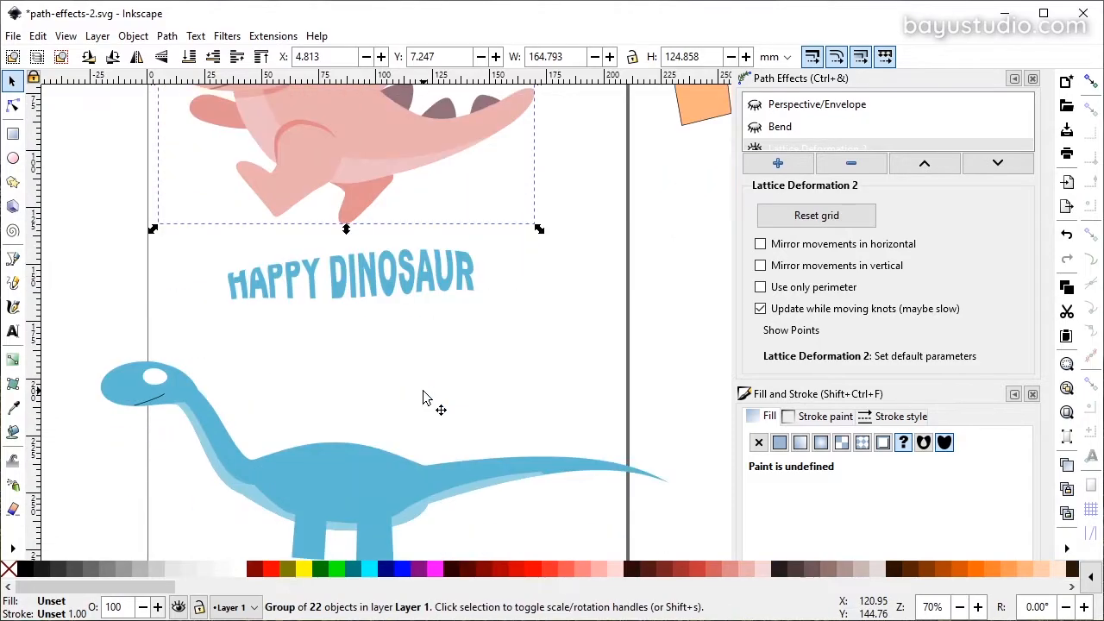
pyautogui.scroll(6, 422, 396)
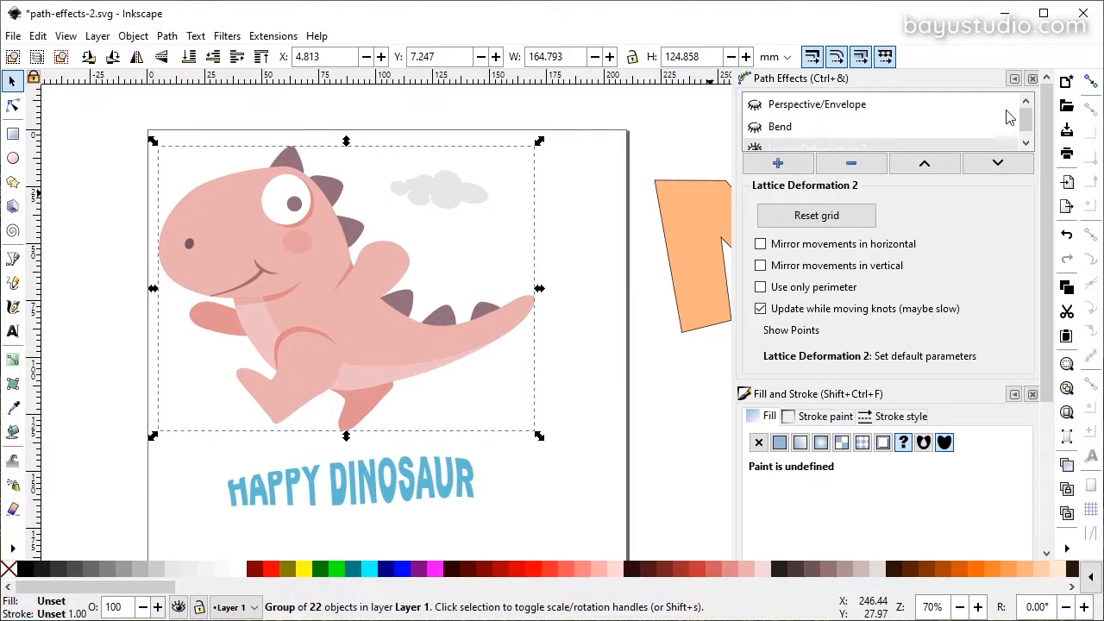
# - Toggle the Lattice Deformation 2 effect's visibility off and on, and display its control grid on the pink dinosaur
pyautogui.scroll(-1, 1026, 118)
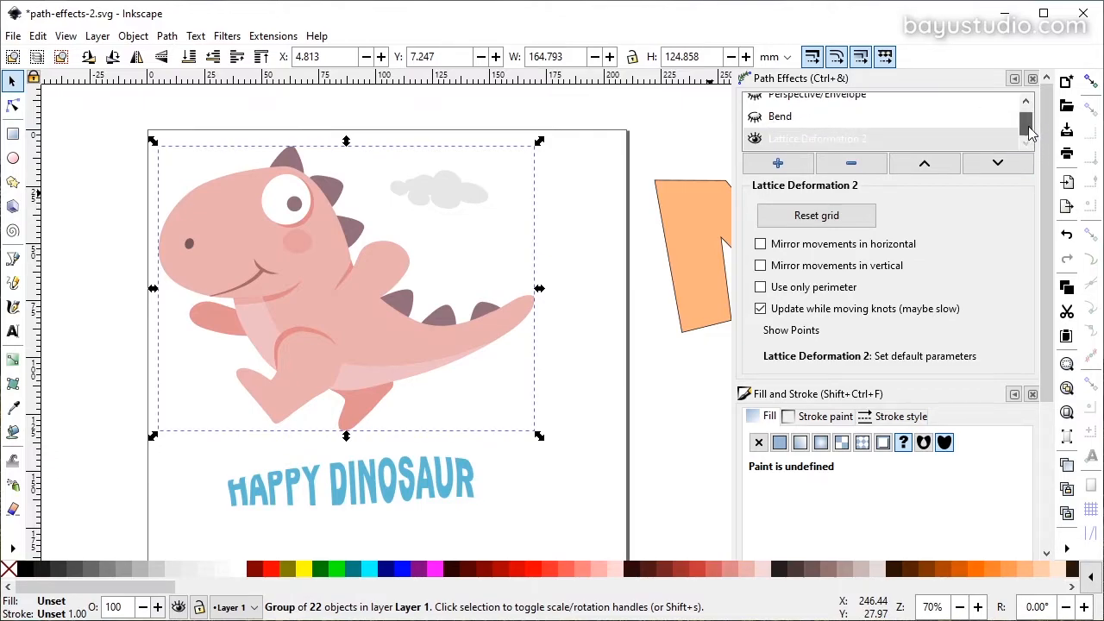
pyautogui.click(754, 141)
pyautogui.click(754, 141)
pyautogui.click(13, 106)
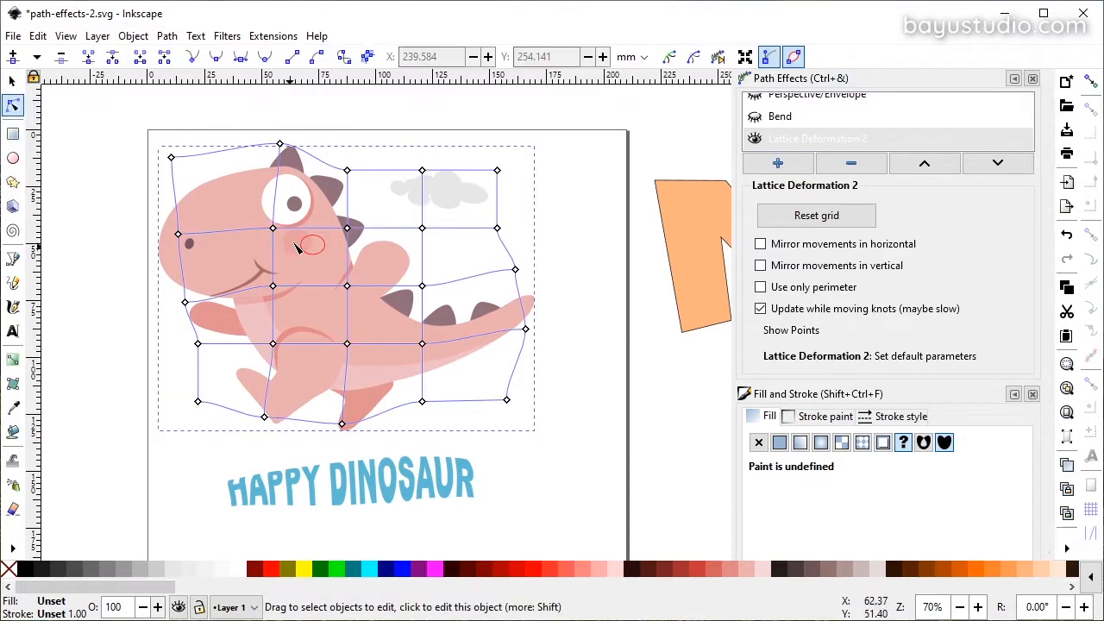
# - Examine the original outline and nodes of the pink dinosaur's body path inside the group, and deselect it
pyautogui.click(249, 209)
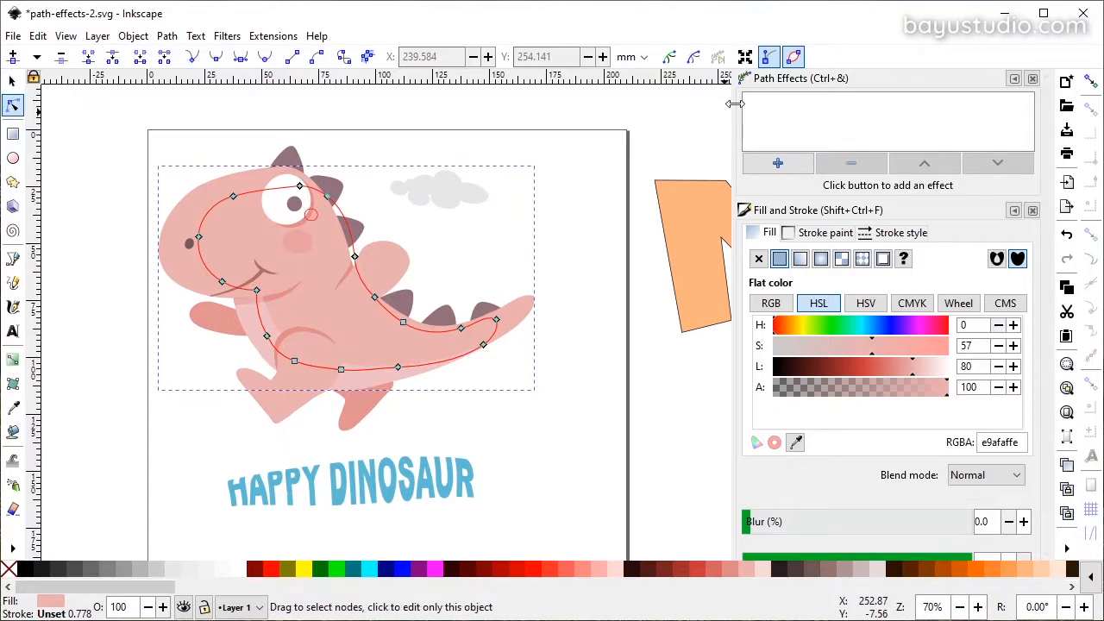
pyautogui.click(794, 56)
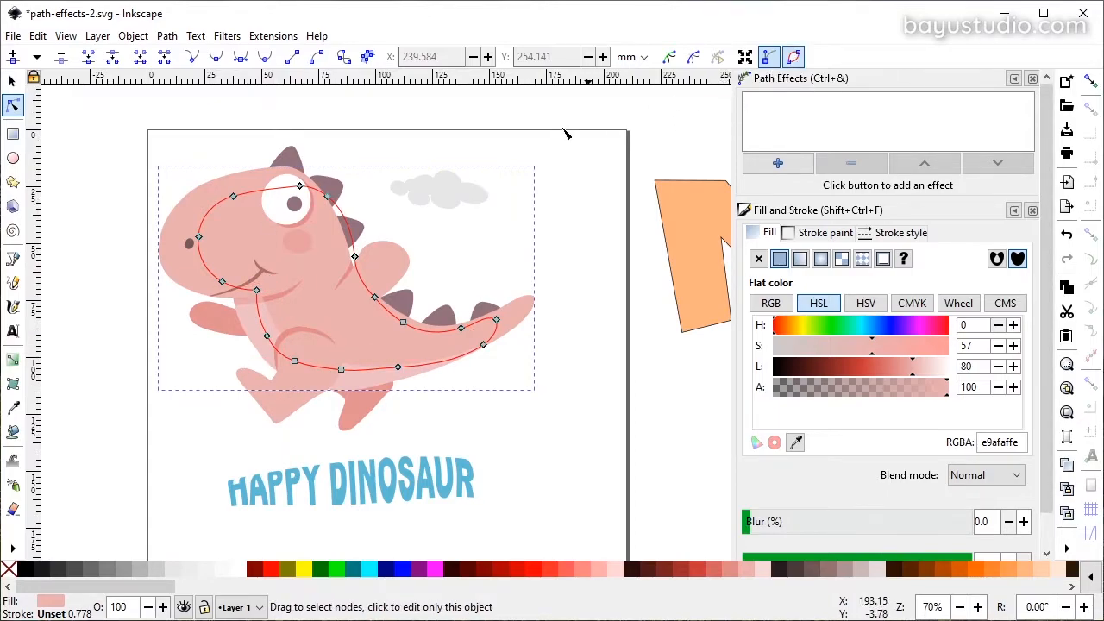
pyautogui.click(12, 83)
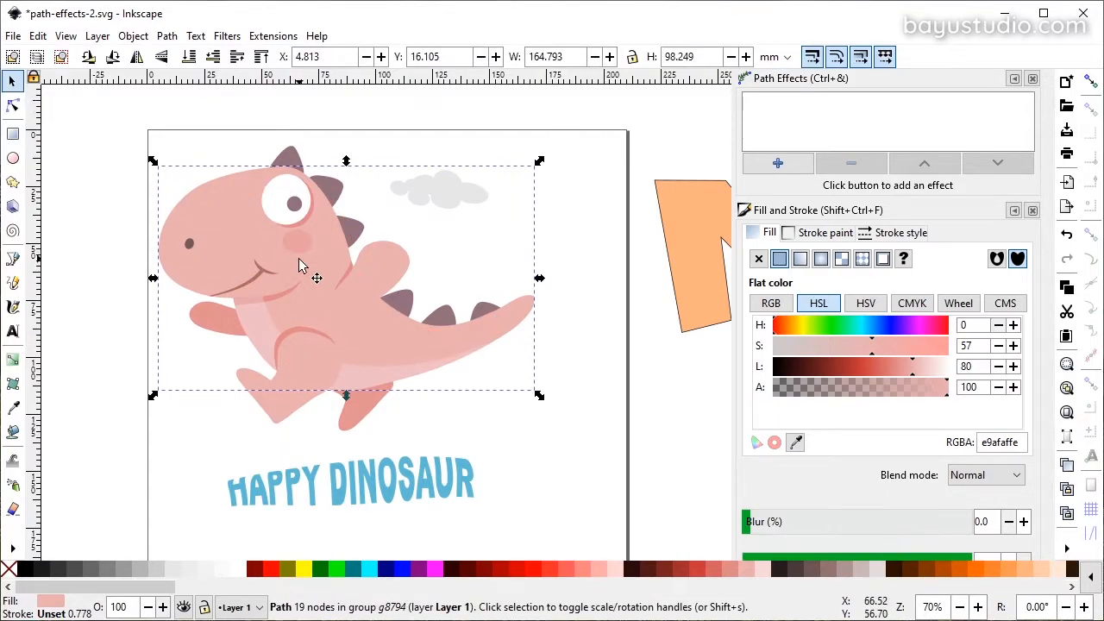
pyautogui.click(468, 414)
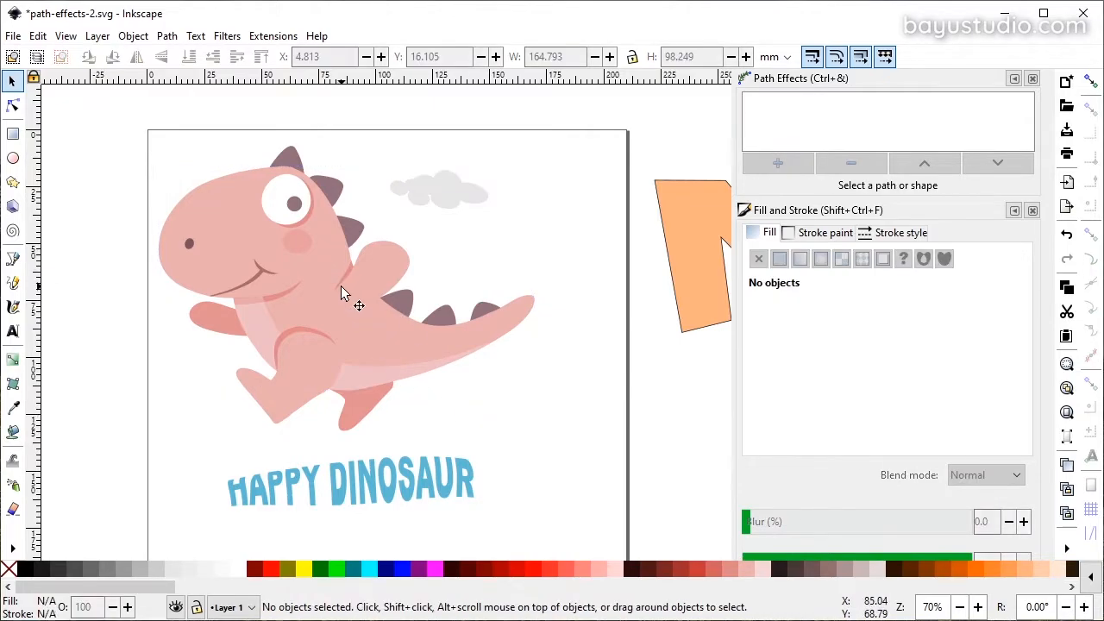
# - Convert the pink dinosaur group to paths with Object to Path, making its live effects permanent
pyautogui.click(338, 306)
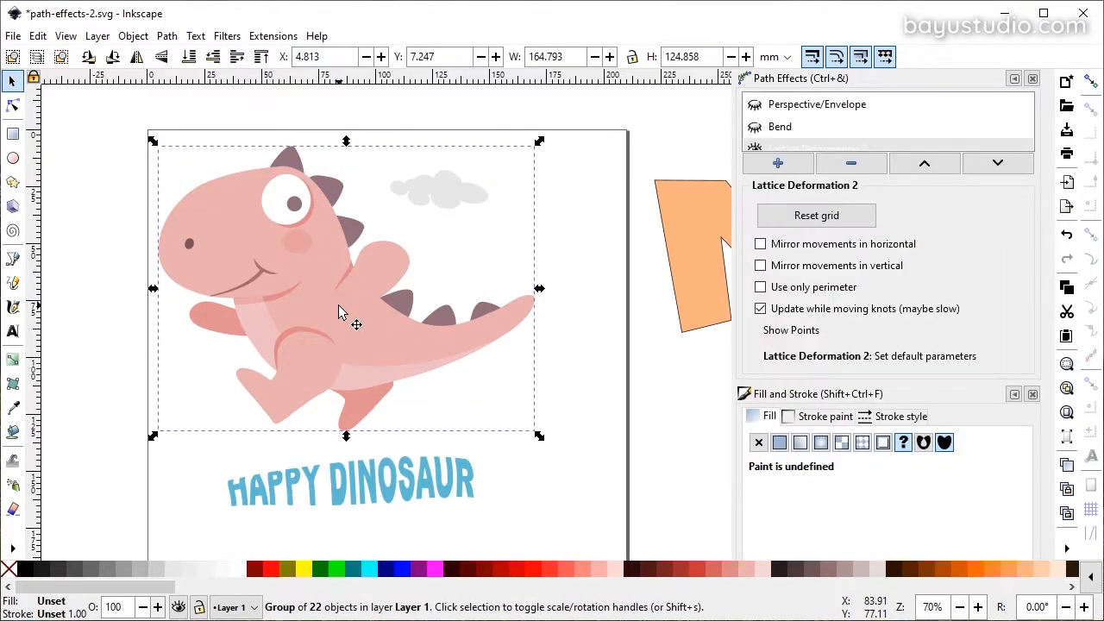
pyautogui.click(166, 35)
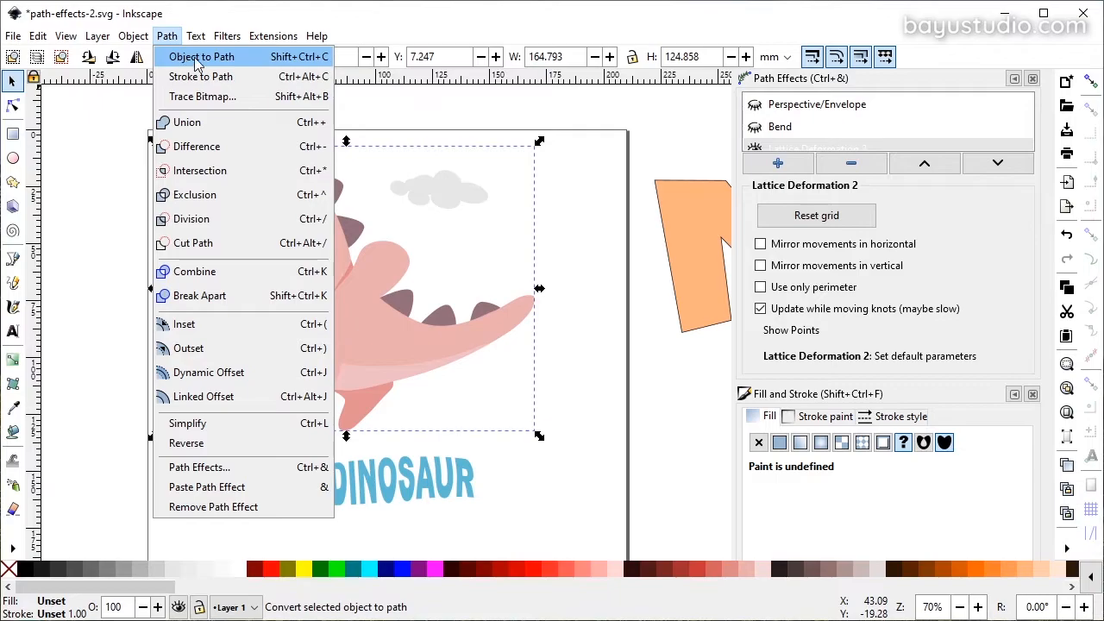
pyautogui.click(198, 57)
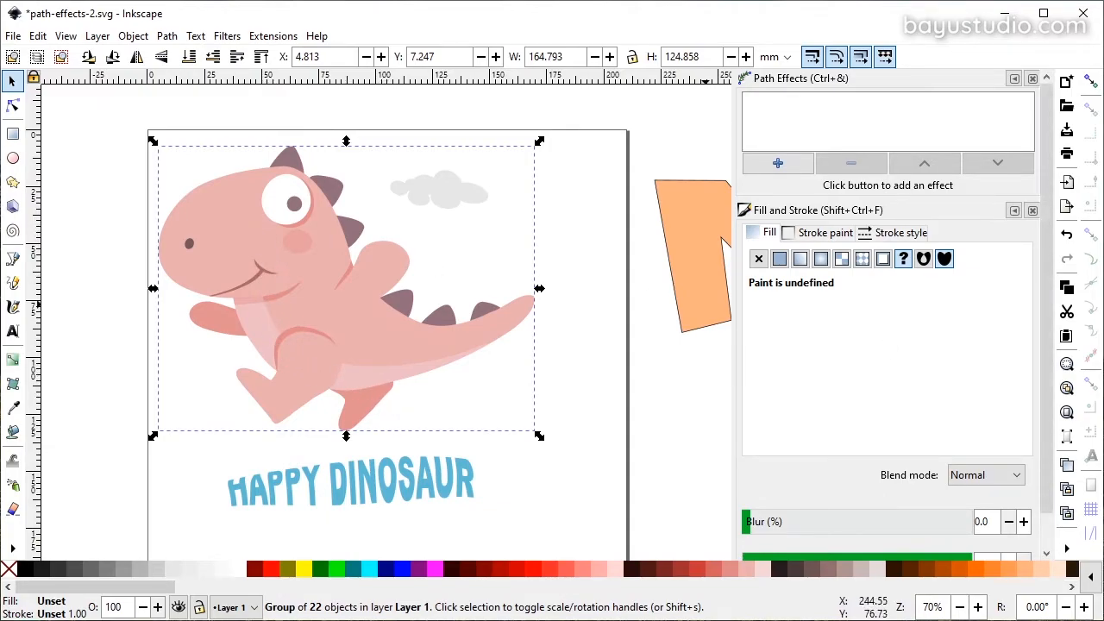
pyautogui.scroll(-8, 395, 410)
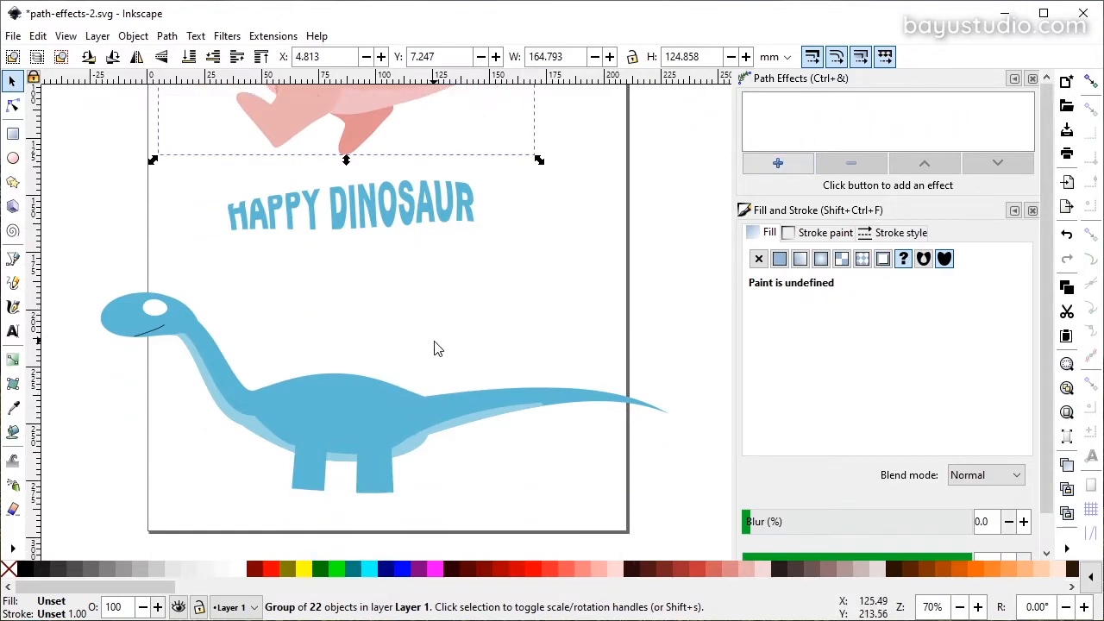
pyautogui.scroll(7, 436, 347)
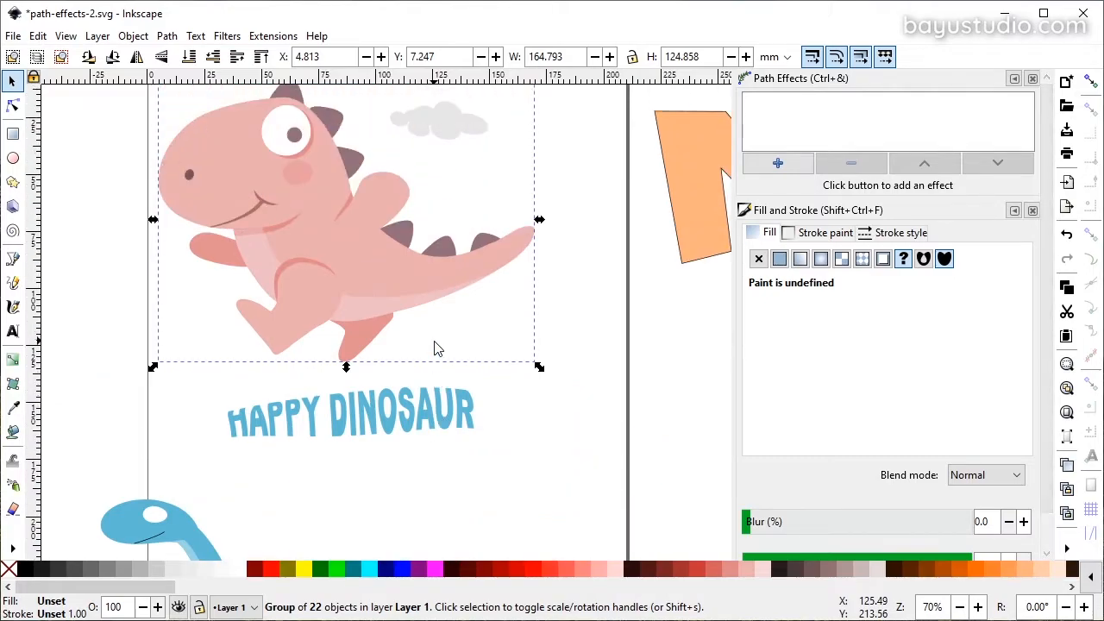
pyautogui.scroll(1, 435, 347)
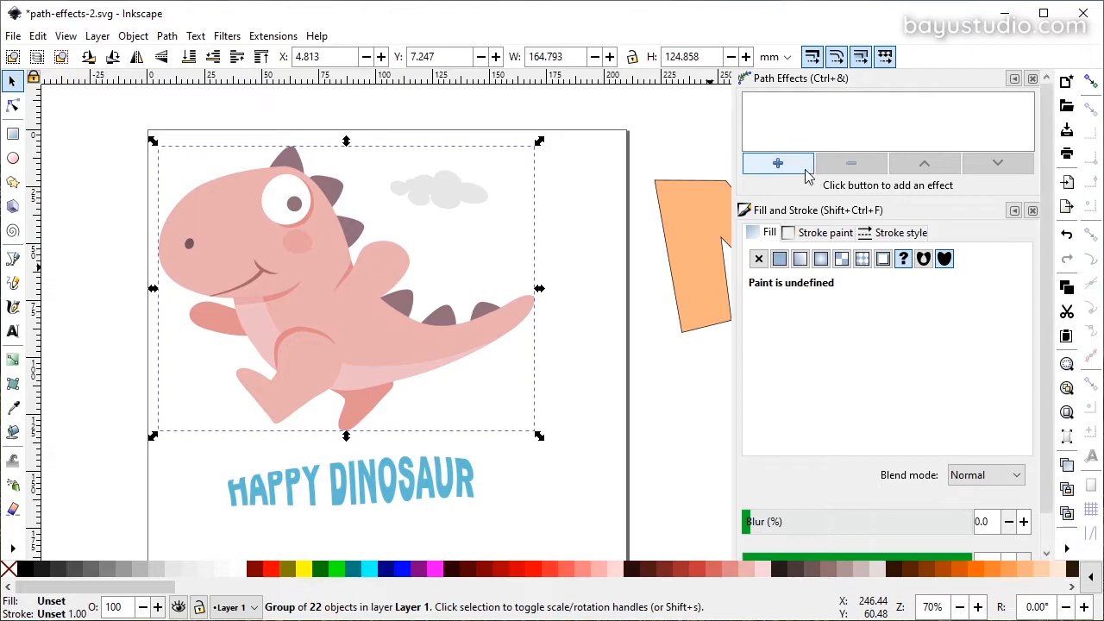
pyautogui.click(535, 396)
pyautogui.scroll(-7, 534, 396)
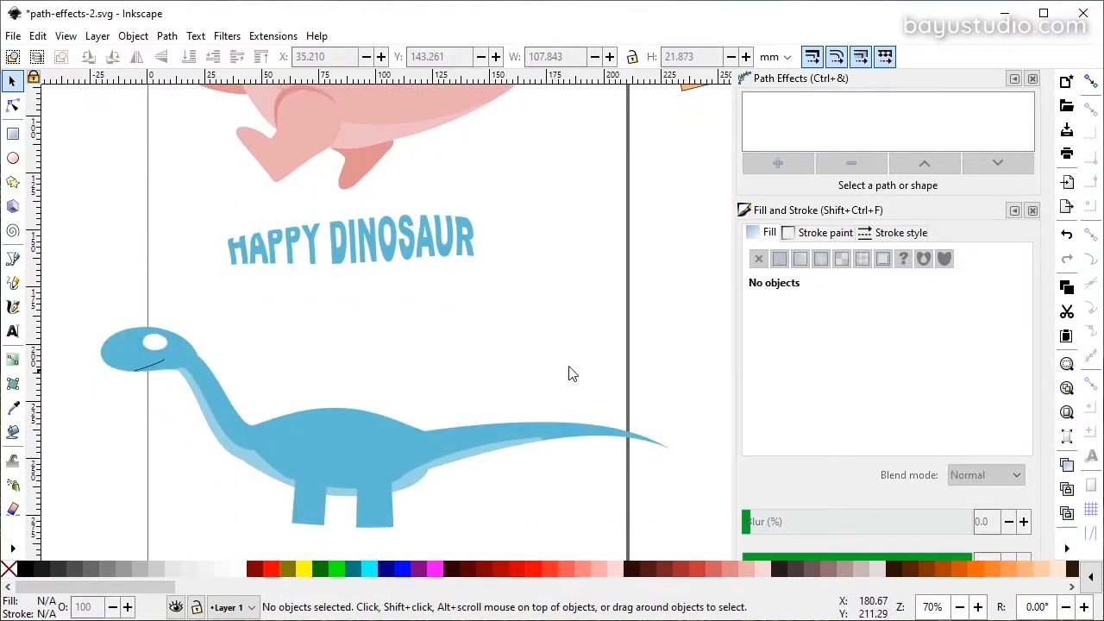